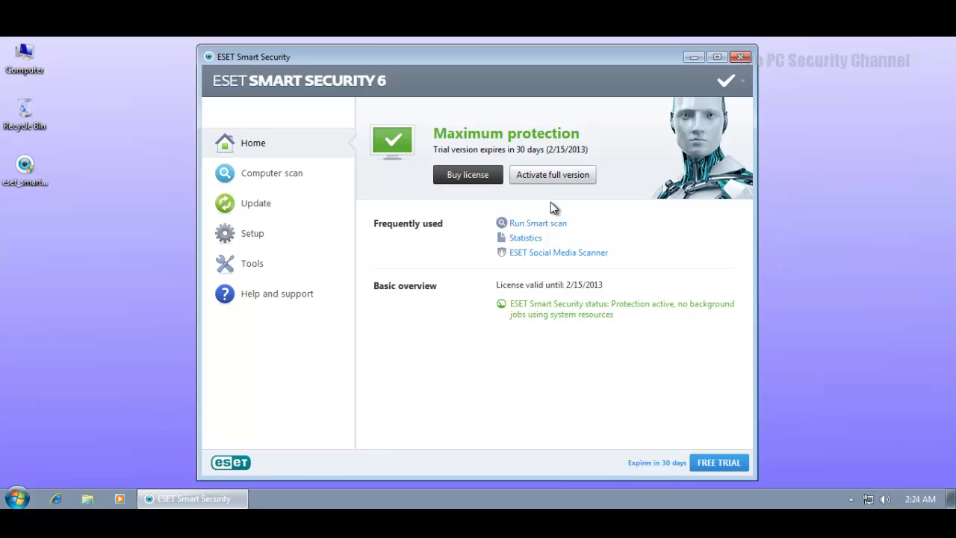
Look through the Computer scan, Update, Setup and Tools sections of ESET Smart Security
left_click(318, 178)
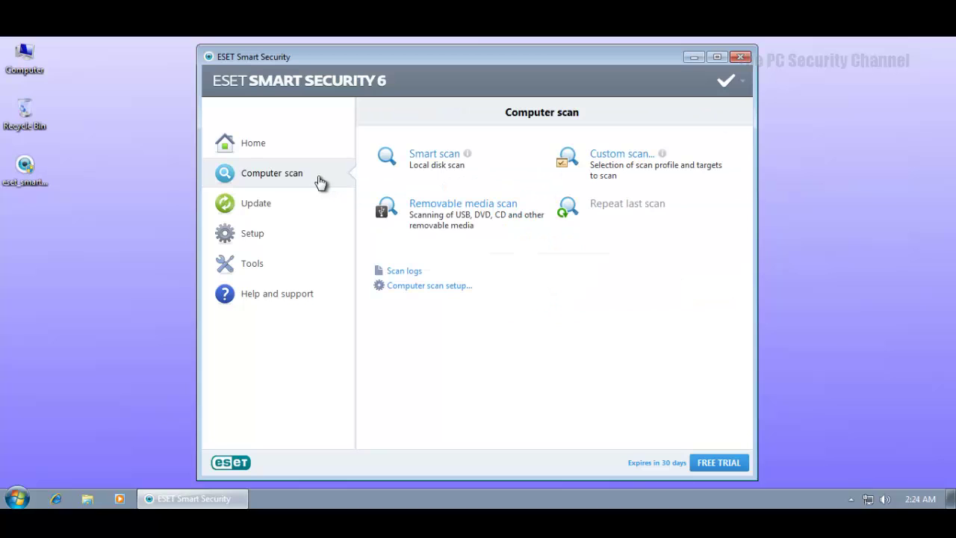
left_click(319, 205)
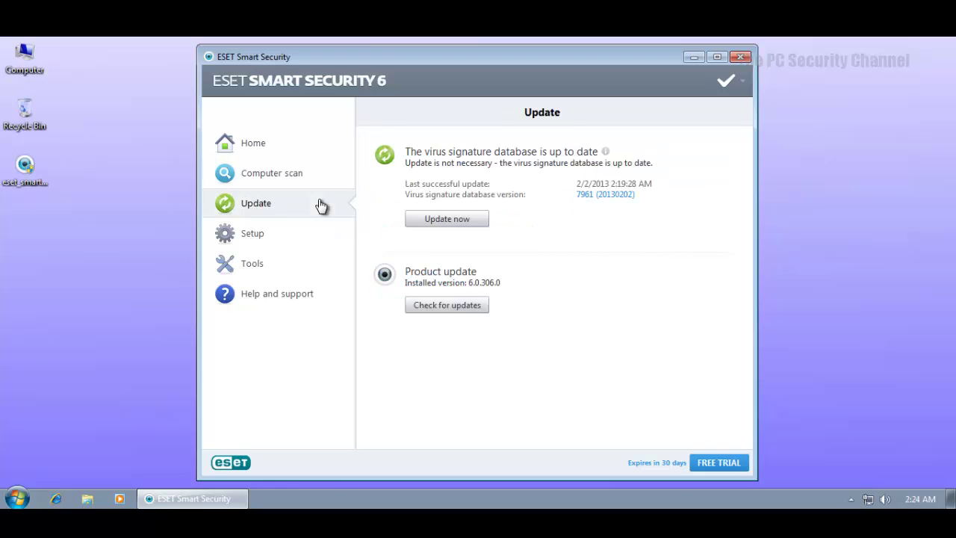
left_click(316, 237)
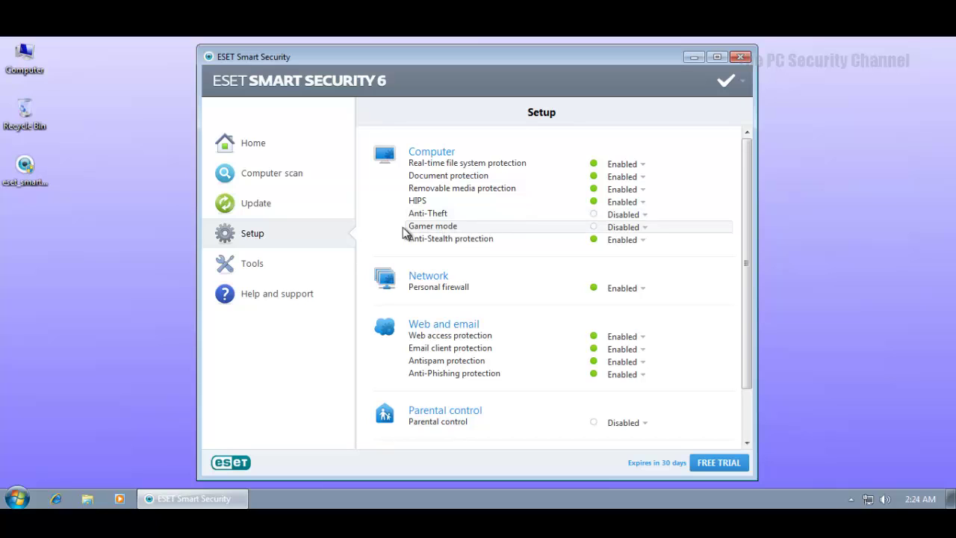
left_click(320, 261)
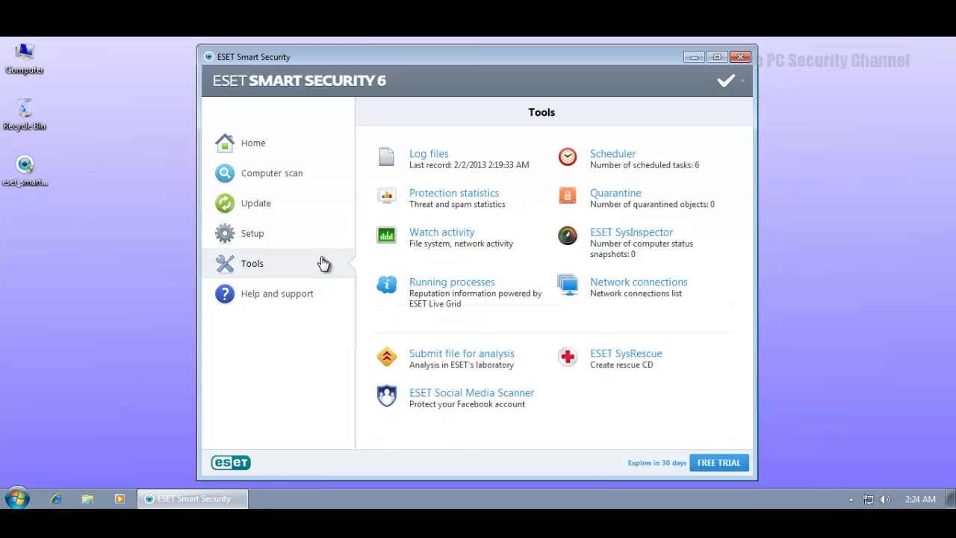
Review the running processes with the risk level column widened, and return to the tools overview
left_click(444, 292)
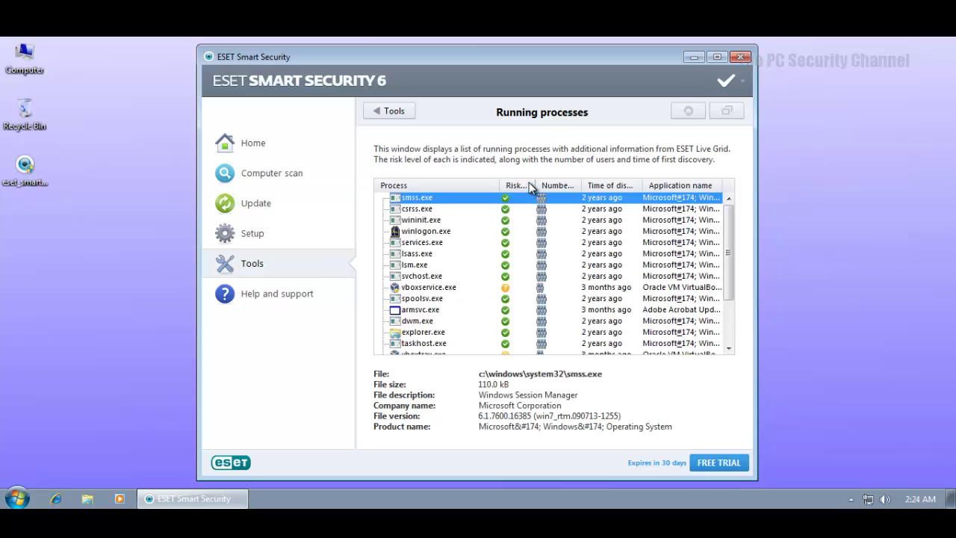
left_click_drag(535, 183, 566, 183)
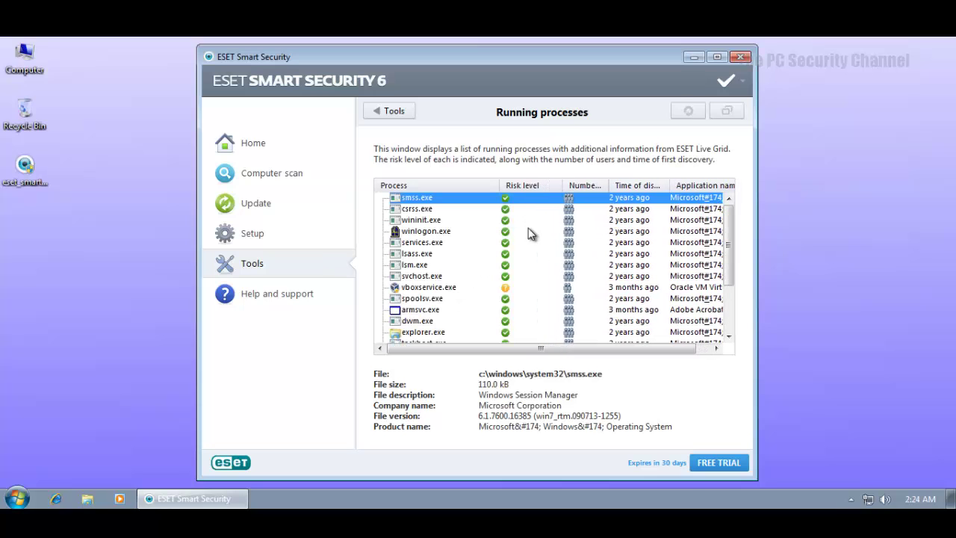
scroll(528, 233, "down", 2)
scroll(528, 234, "down", 1)
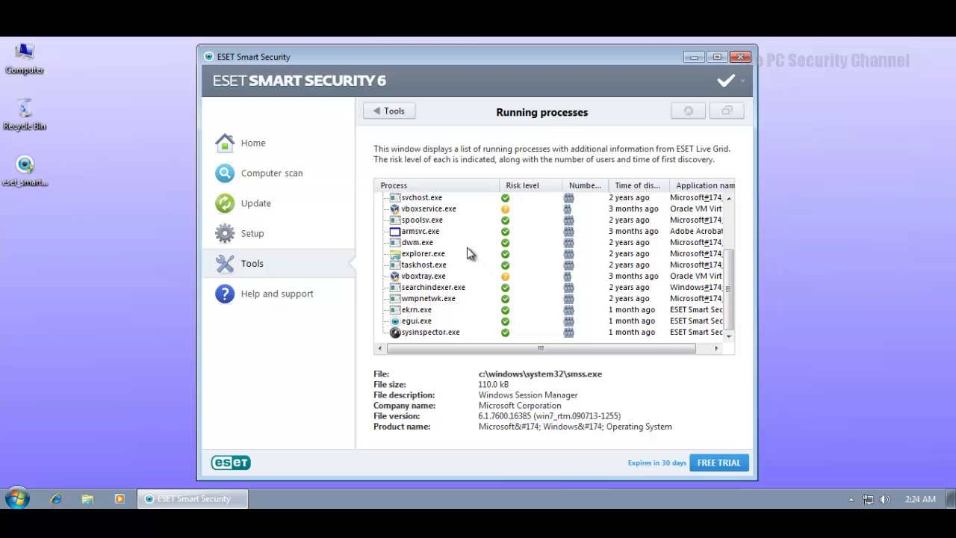
left_click(412, 112)
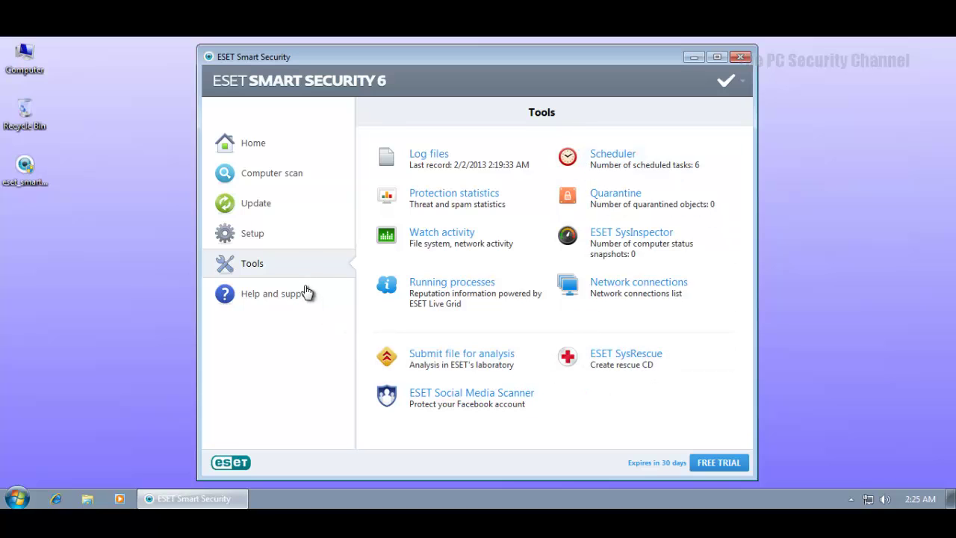
Open the advanced setup from the Setup section and view the description of the Computer settings
left_click(294, 244)
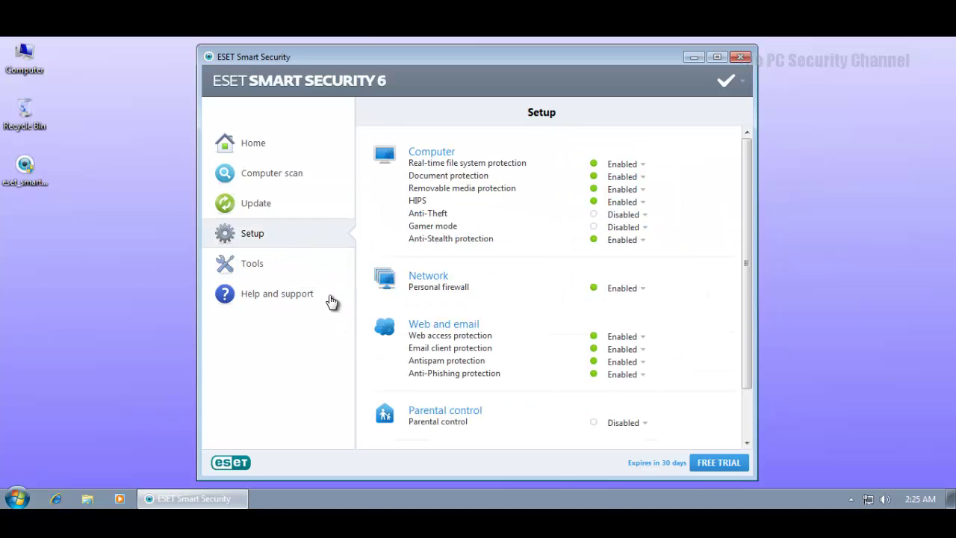
left_click(732, 84)
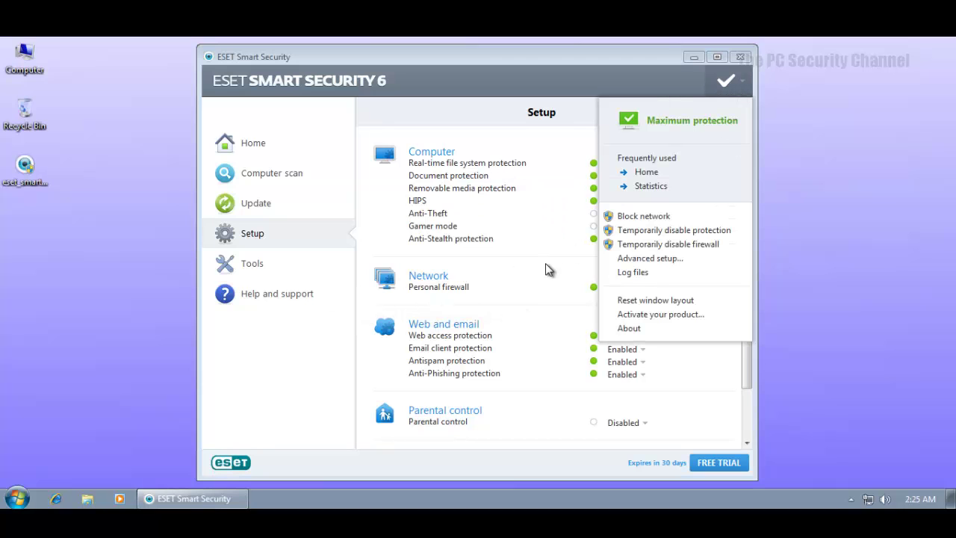
left_click(628, 259)
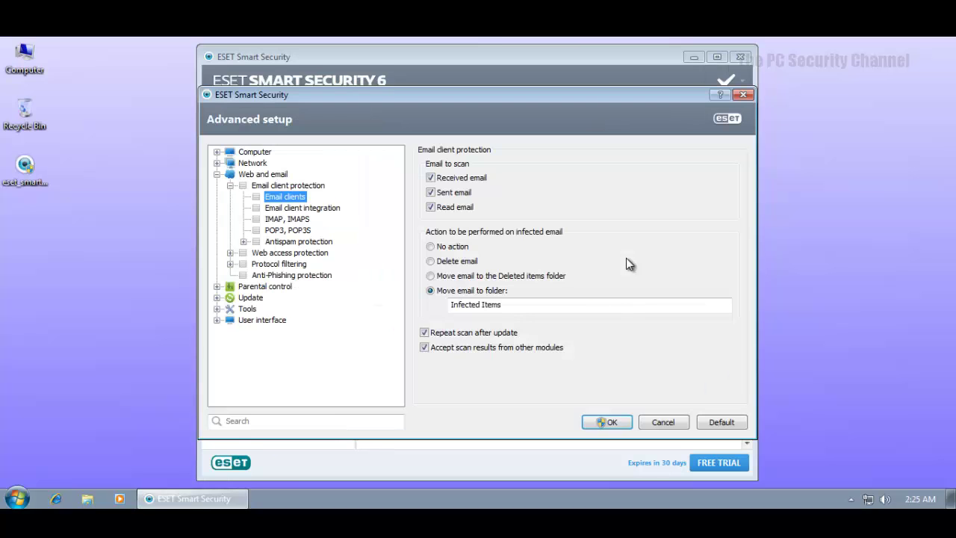
left_click(251, 153)
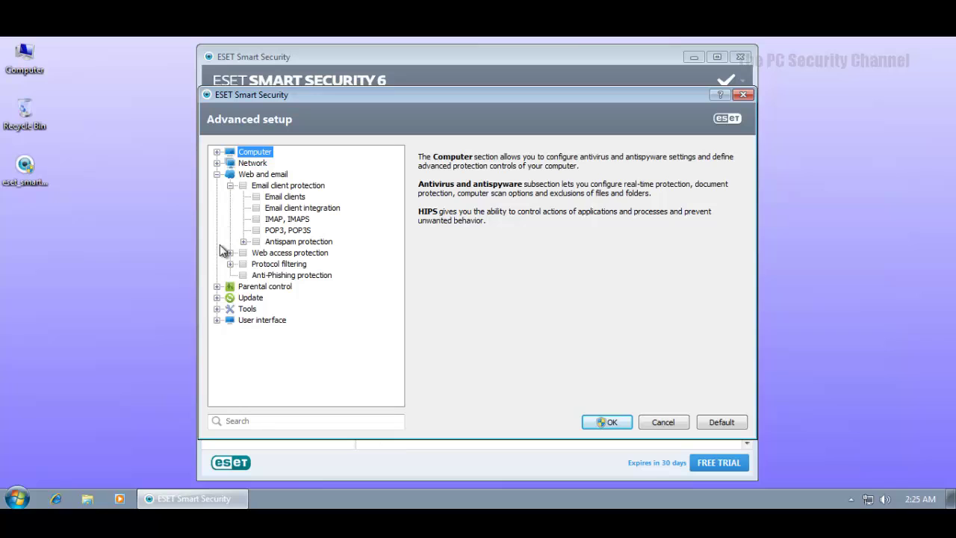
Look at the Network and Web and email branches of the settings tree and leave both collapsed
left_click(217, 163)
left_click(216, 162)
left_click(217, 174)
left_click(216, 175)
left_click(216, 175)
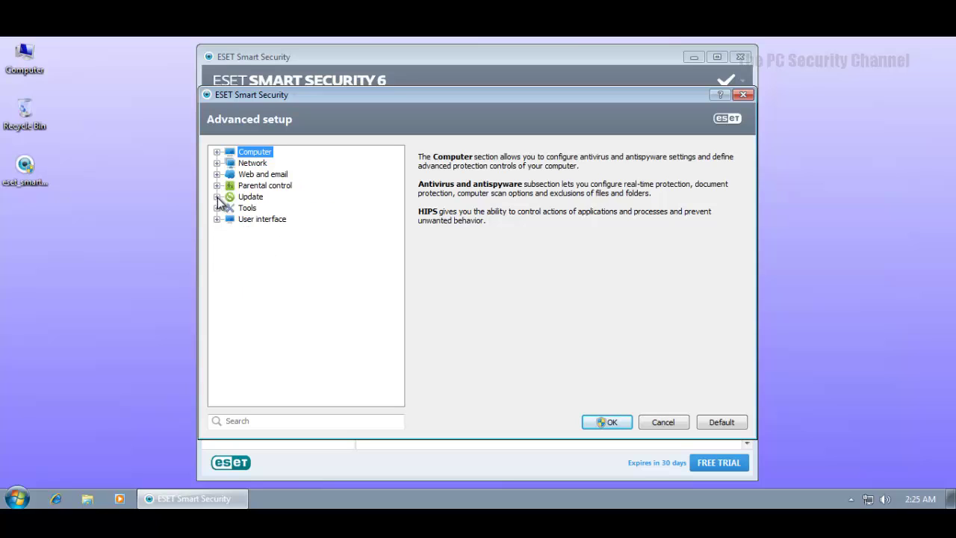
Review the HIPS settings, including its advanced setup options and the available filtering modes, keeping Automatic mode with rules
left_click(217, 151)
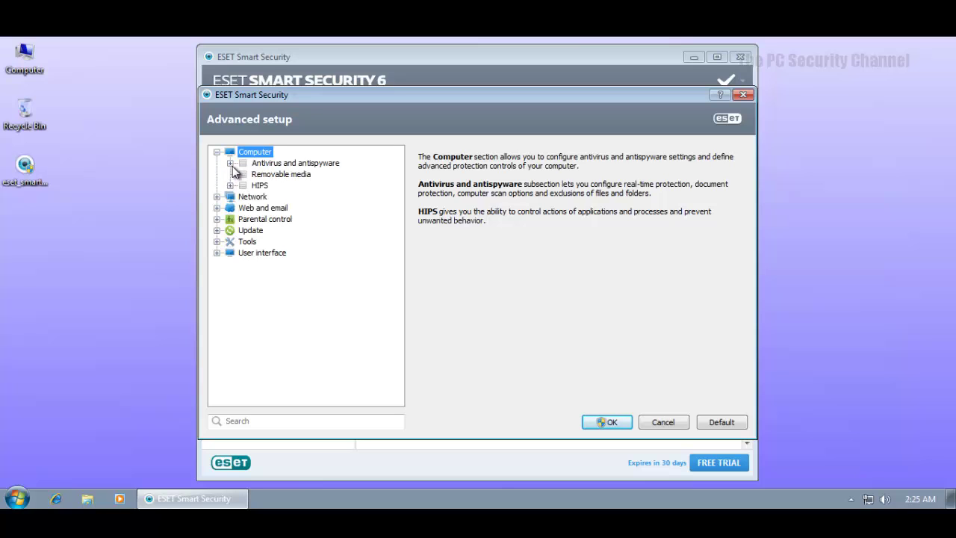
left_click(230, 185)
left_click(270, 197)
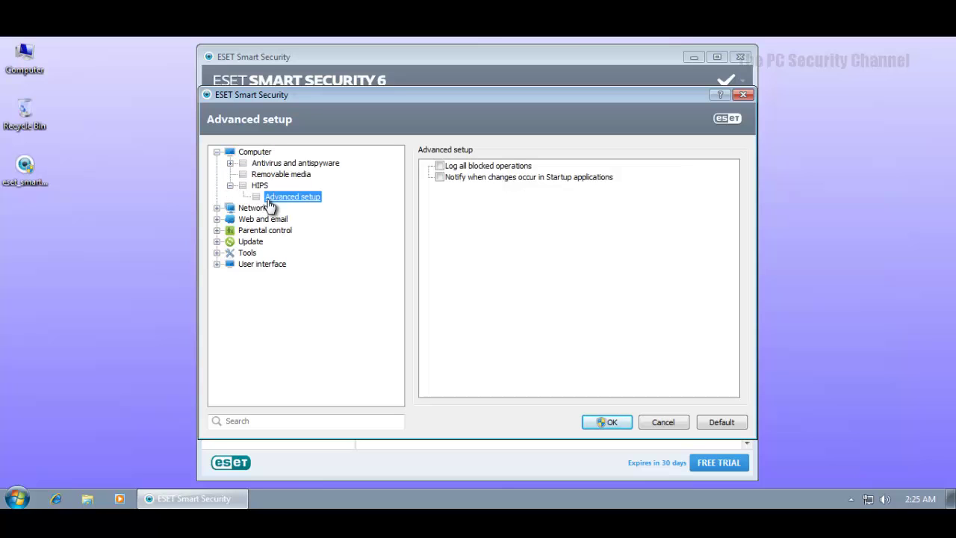
left_click(260, 185)
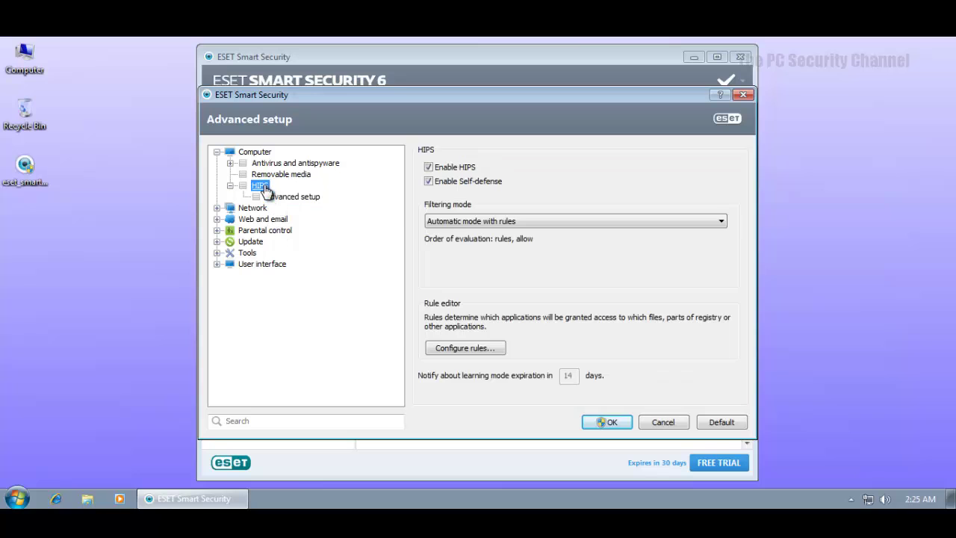
left_click(497, 222)
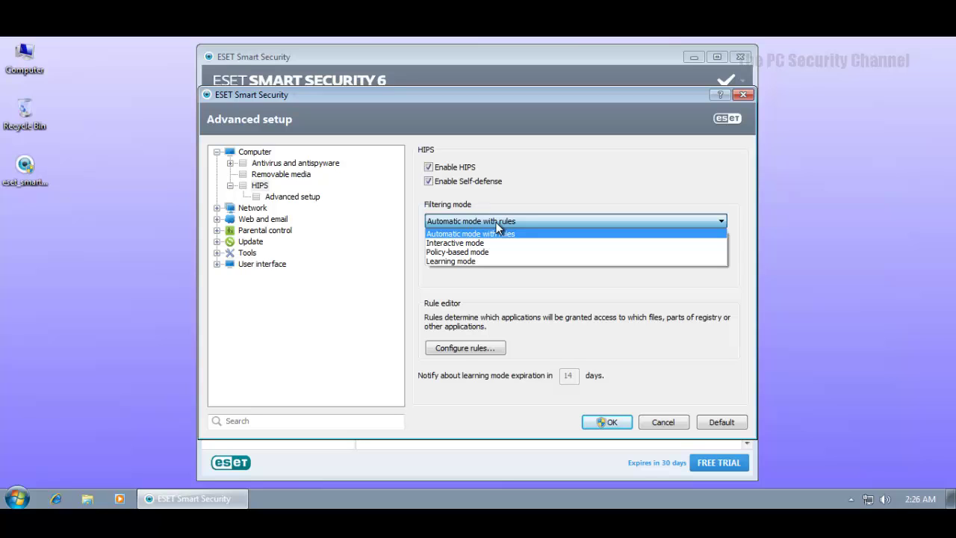
left_click(497, 224)
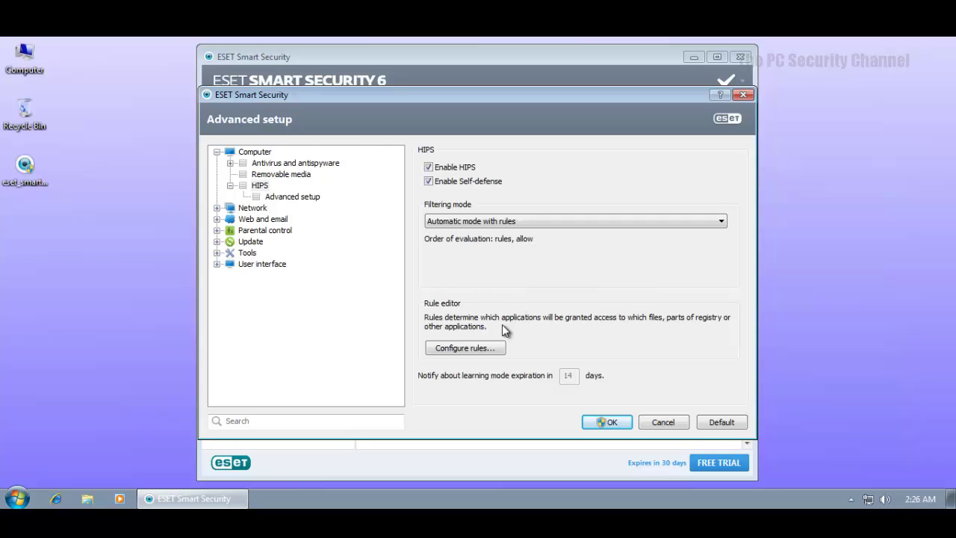
Review the configured rules in HIPS rule management and close the rule list
left_click(462, 348)
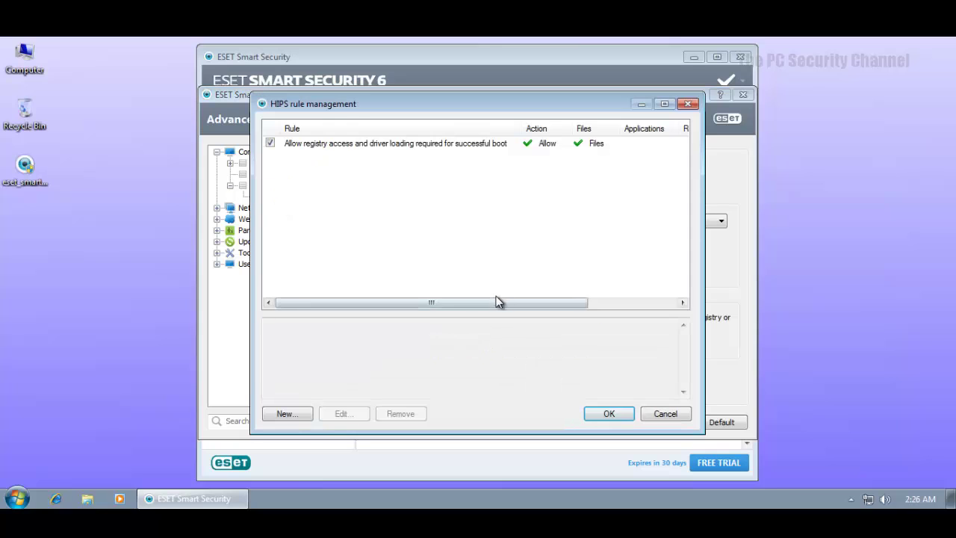
mouse_move(498, 305)
left_mouse_down()
mouse_move(573, 307)
mouse_move(506, 311)
left_mouse_up()
left_click(605, 414)
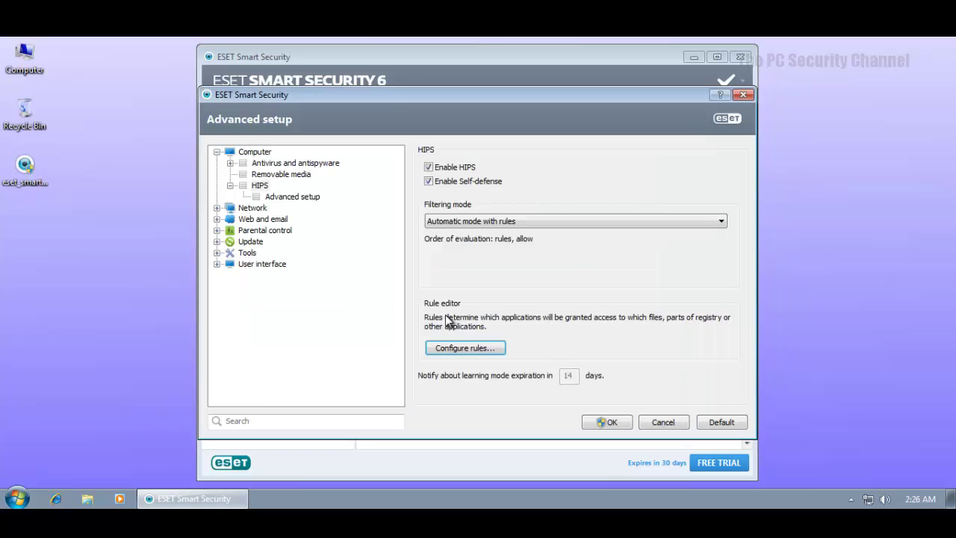
Review the Antivirus and antispyware options, leave the advanced setup without saving, and close ESET Smart Security from its Home section
left_click(266, 163)
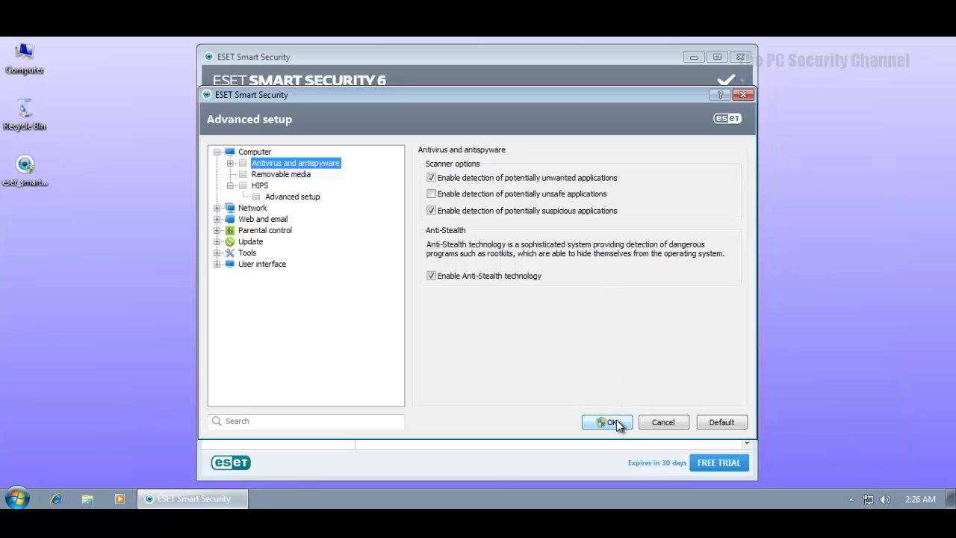
left_click(662, 423)
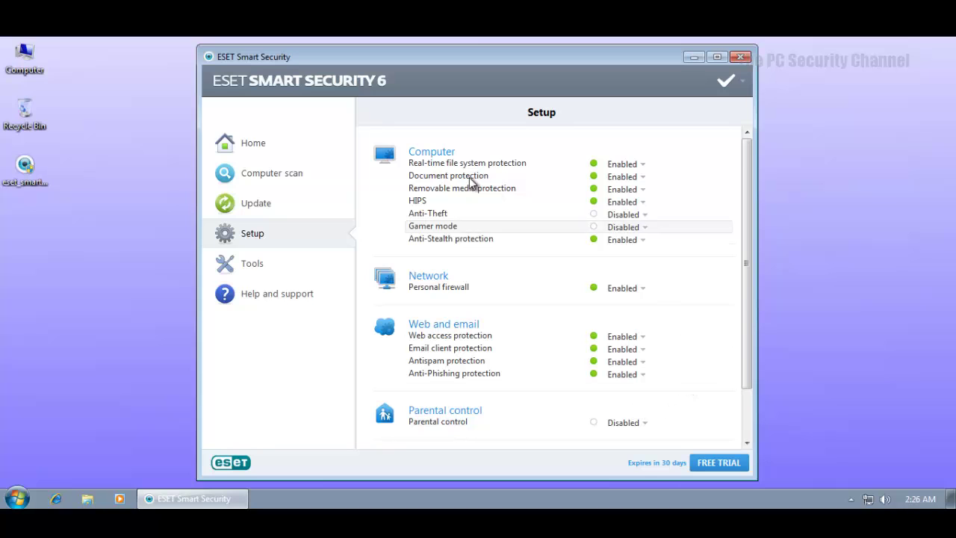
left_click(281, 143)
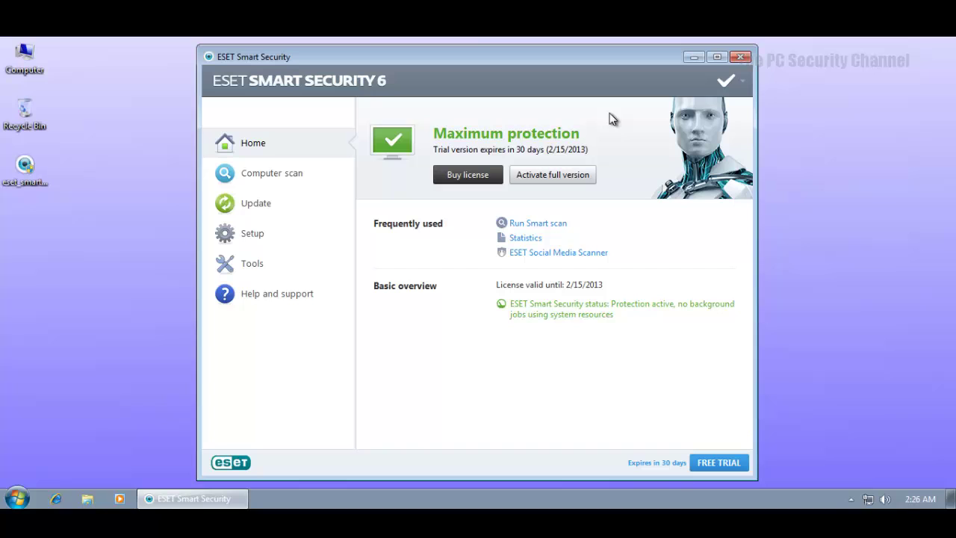
left_click(741, 57)
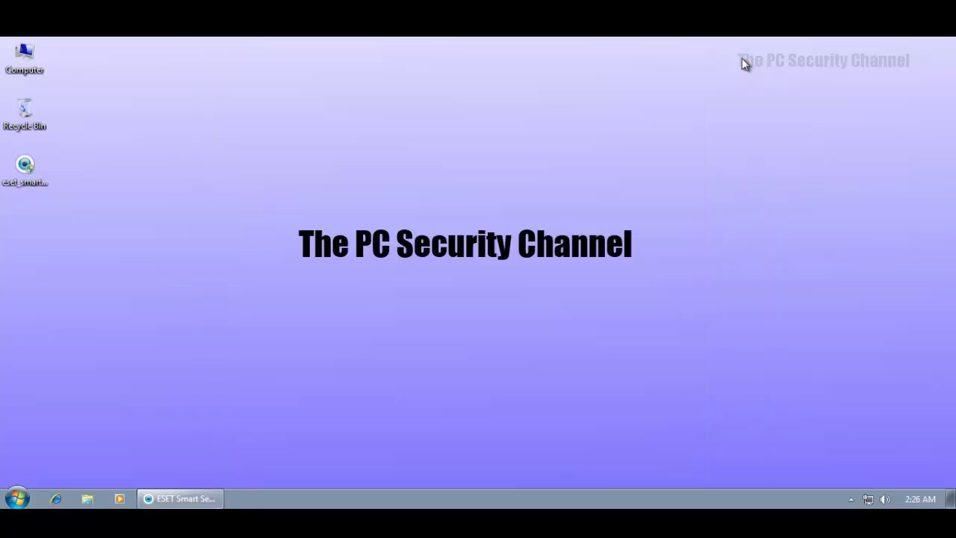
Open Internet Explorer and check the memory use of the ESET processes in Task Manager, showing processes from all users
left_click(62, 494)
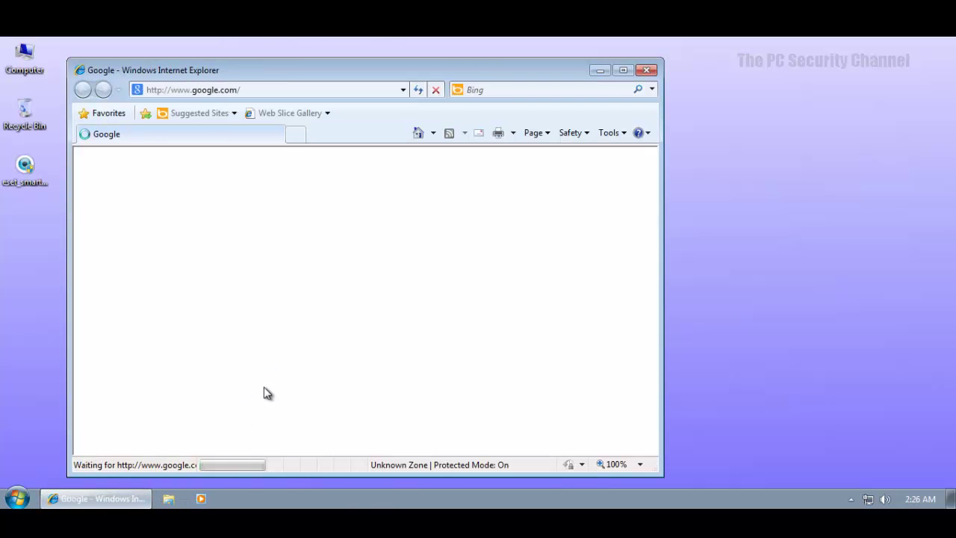
right_click(396, 504)
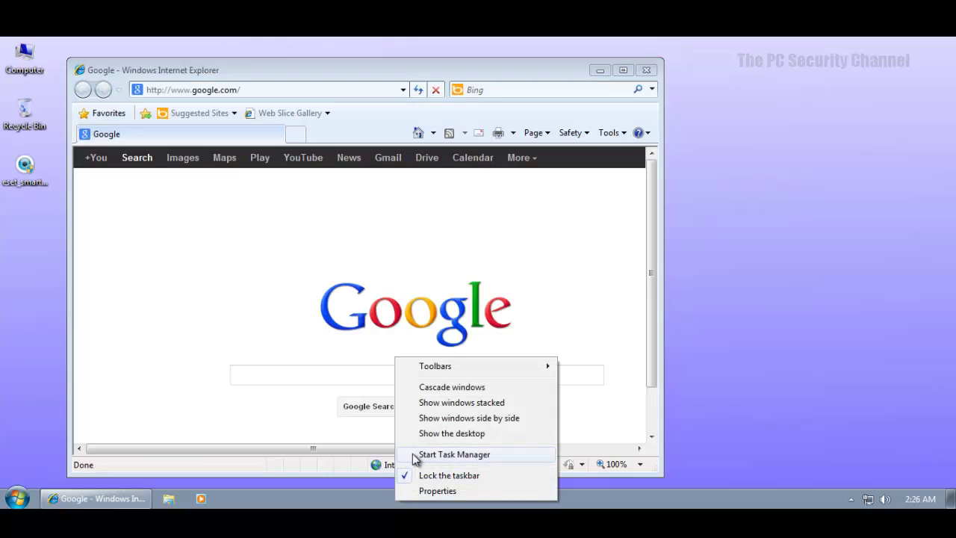
left_click(422, 455)
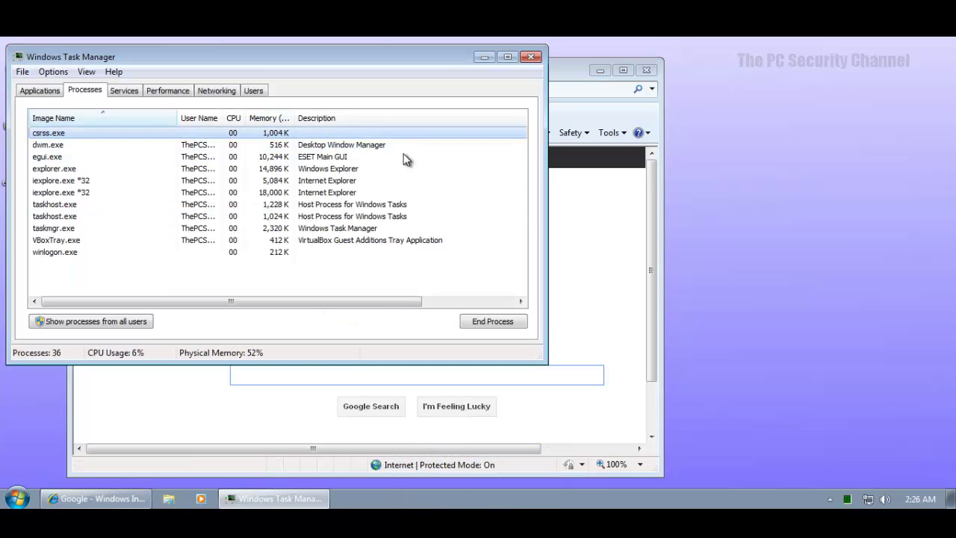
left_click(309, 153)
left_click(122, 322)
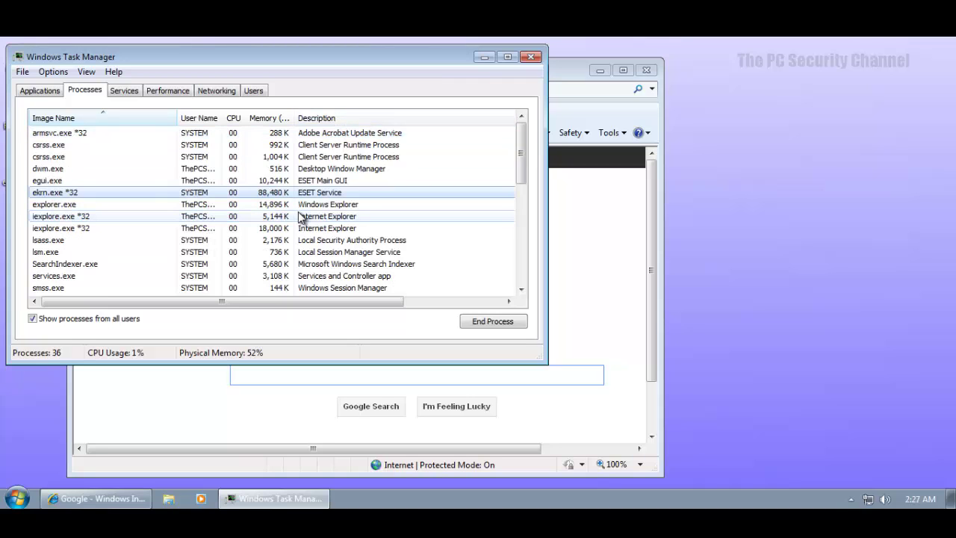
left_click(532, 56)
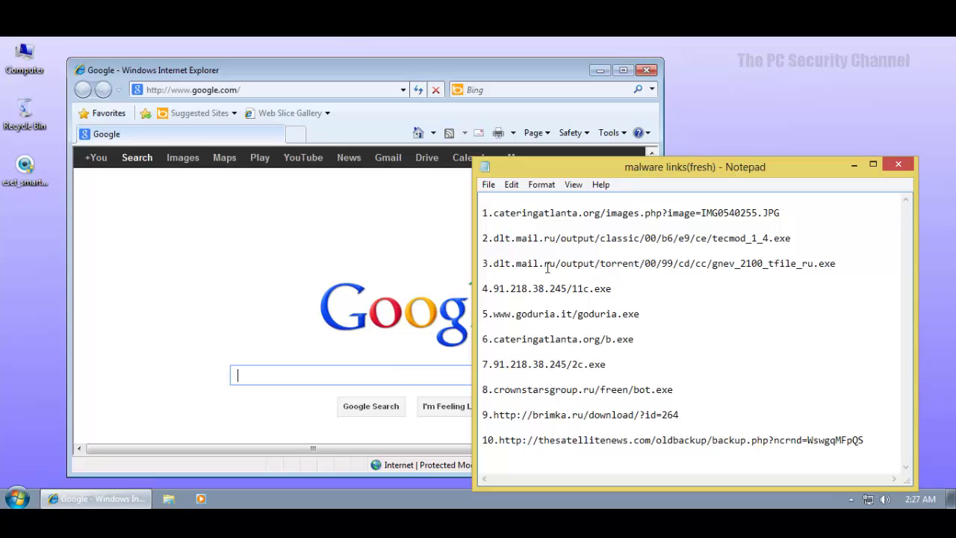
Load the first malware link, cateringatlanta.org/images.php?image=IMG0540255.JPG, in Internet Explorer and dismiss all ESET notifications
left_click_drag(745, 180, 460, 184)
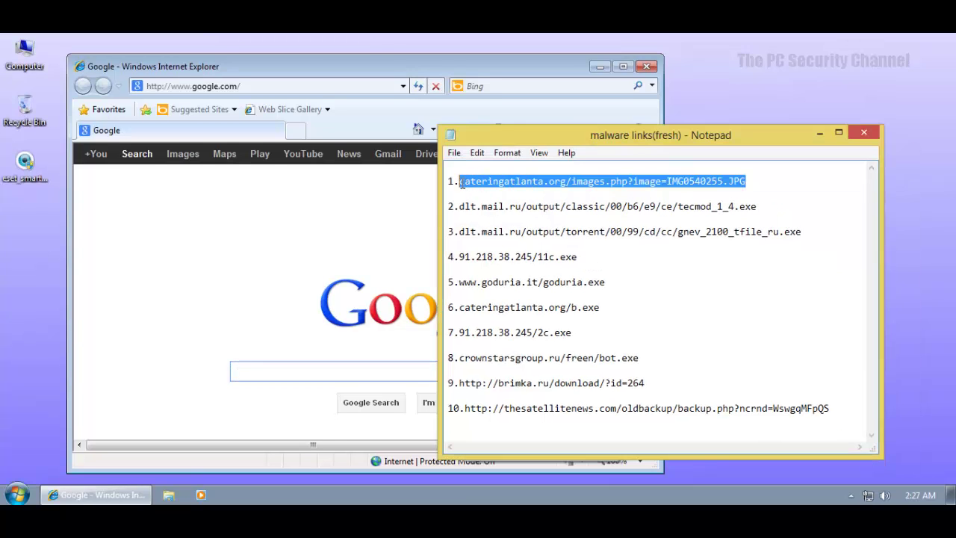
key("ctrl+c")
left_click(291, 85)
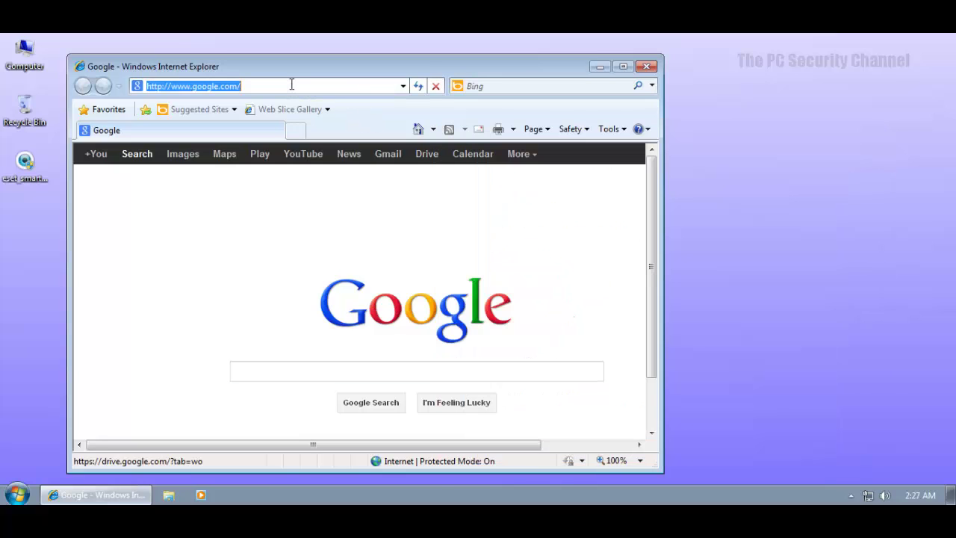
key("ctrl+v")
key("Return")
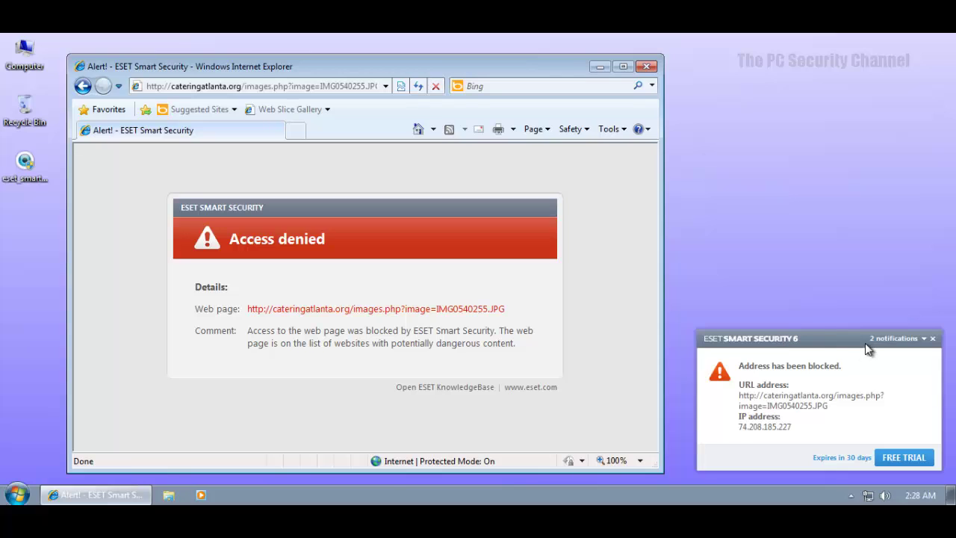
left_click(924, 339)
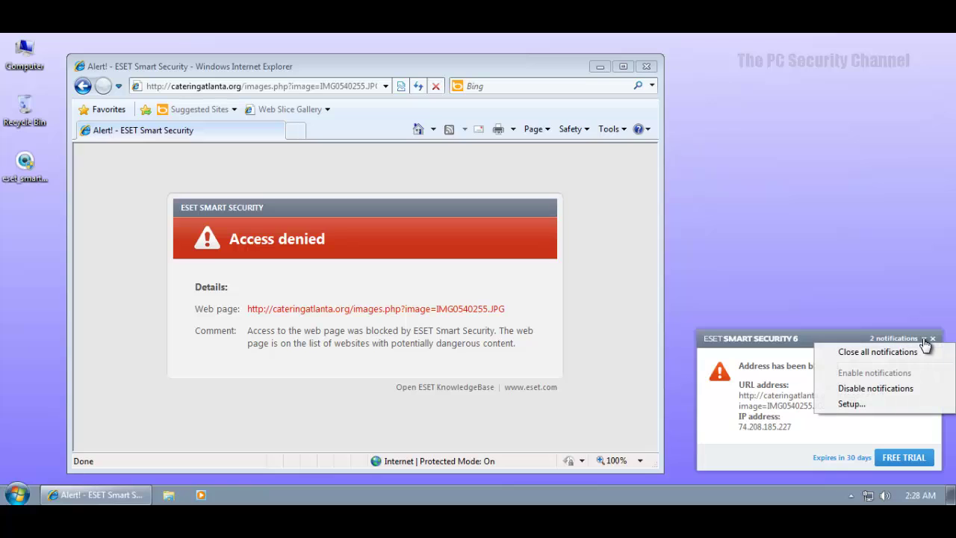
left_click(862, 354)
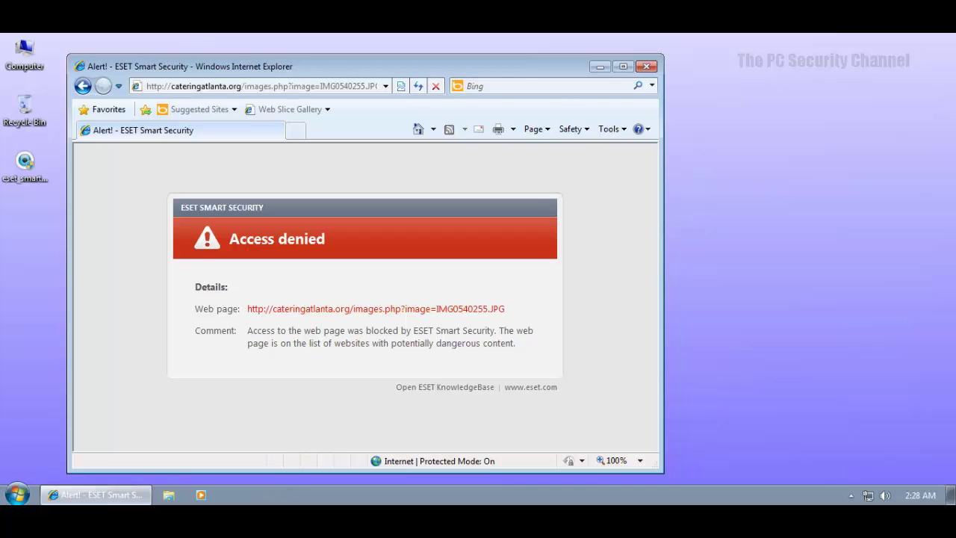
Copy the second link from the Notepad malware list and load dlt.mail.ru/output/classic/00/b6/e9/ce/tecmod_1_4.exe in Internet Explorer
key("alt+Tab")
left_click_drag(759, 207, 462, 210)
key("ctrl+c")
left_click(276, 86)
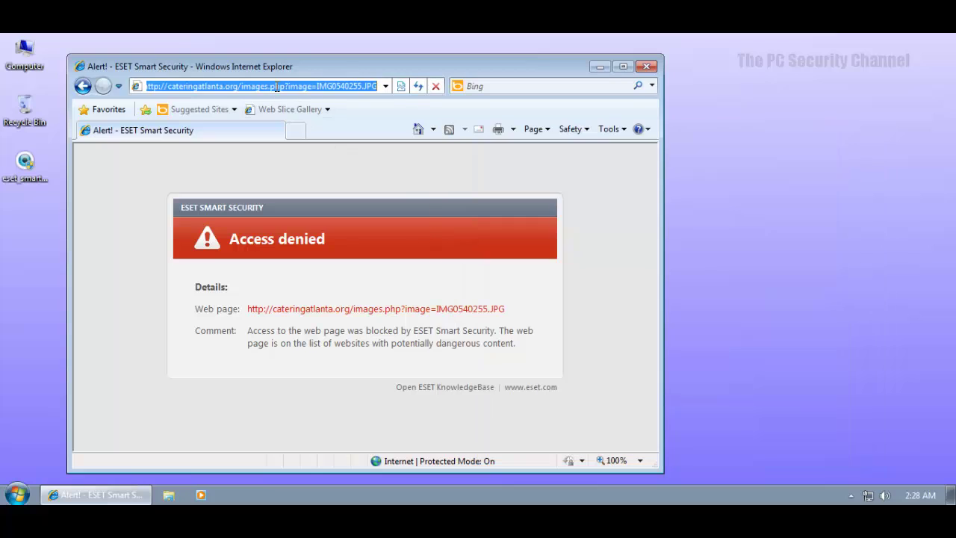
key("ctrl+v")
key("Return")
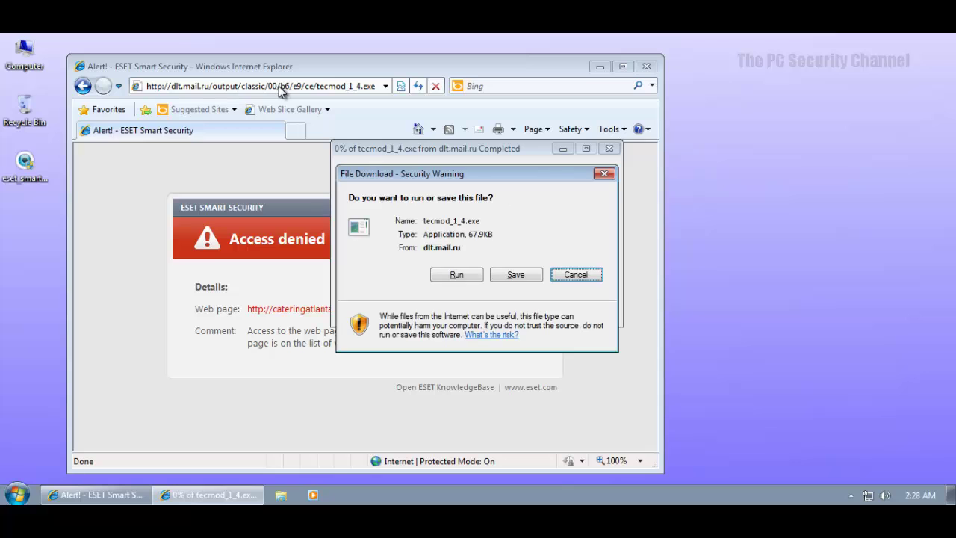
Run the tecmod_1_4.exe download, disconnect it at the ESET threat warning, and dismiss the download error
left_click(441, 276)
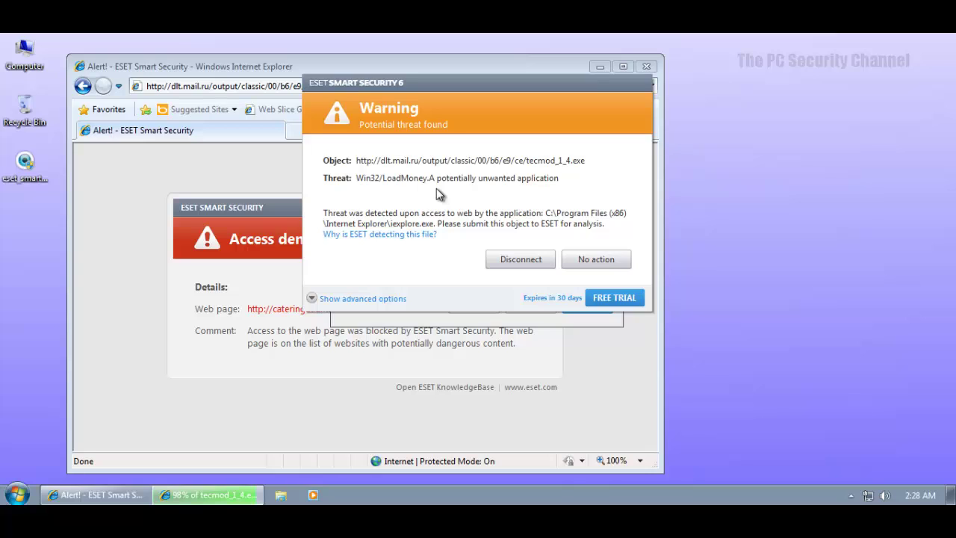
left_click(506, 259)
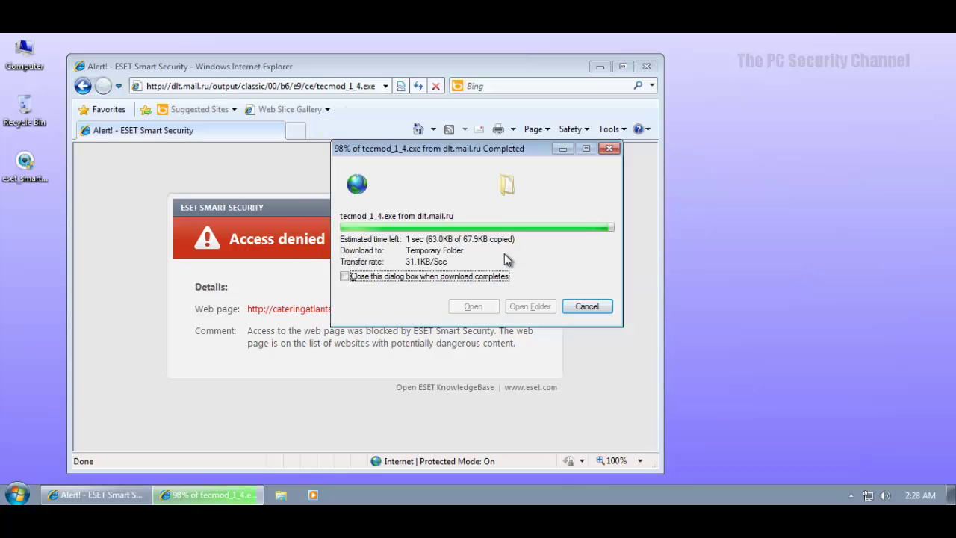
left_click(568, 279)
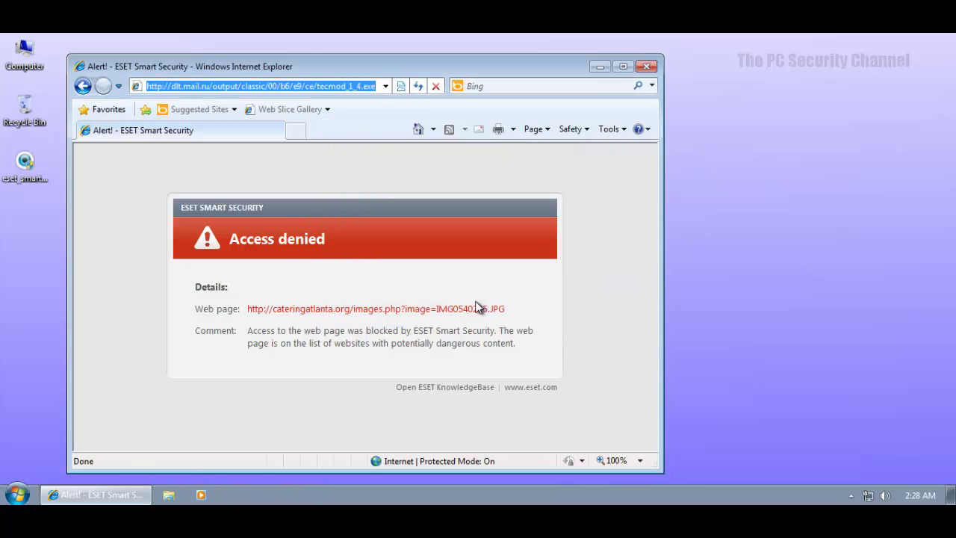
Copy the third link from the Notepad malware list, then clean the detected tecmod_1_4[1].exe and decline the reboot
key("alt+Tab")
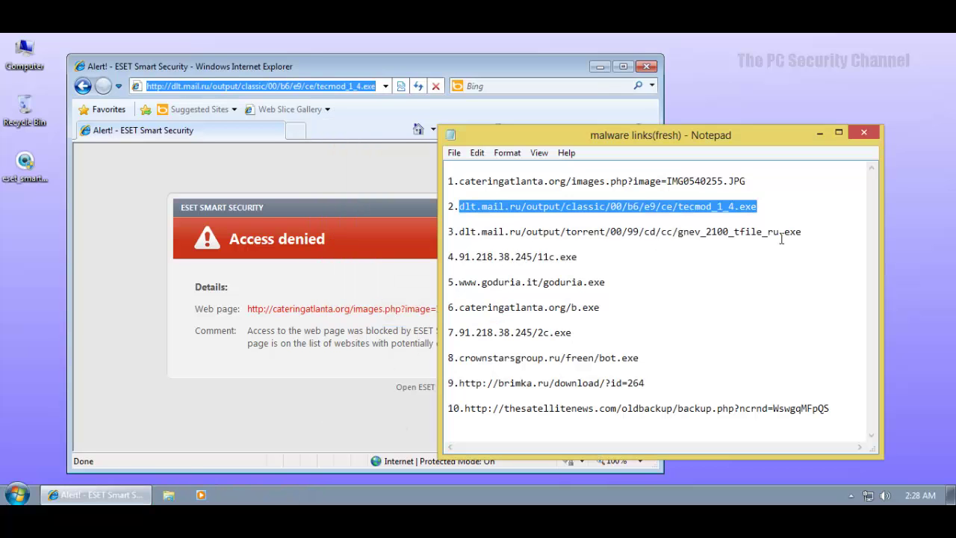
left_click_drag(802, 231, 467, 233)
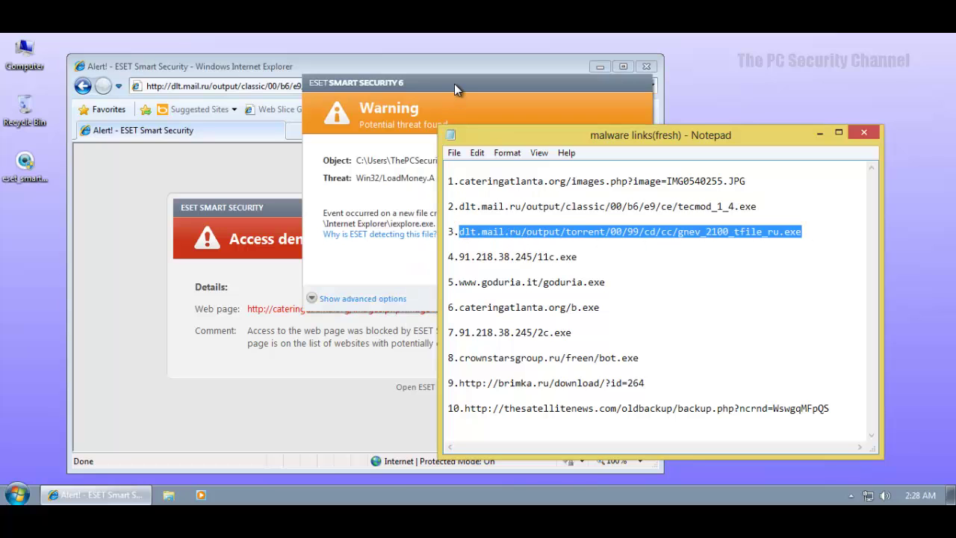
left_click(454, 84)
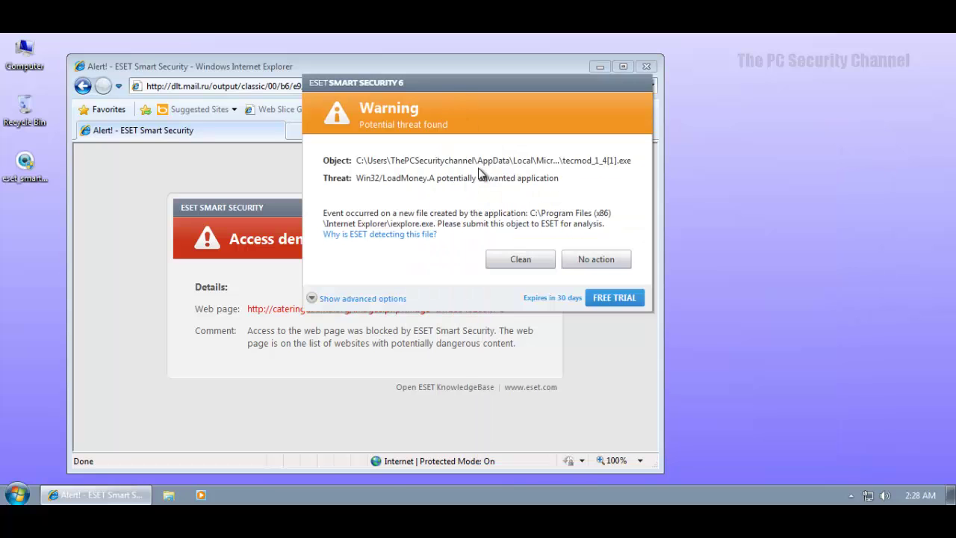
left_click(513, 259)
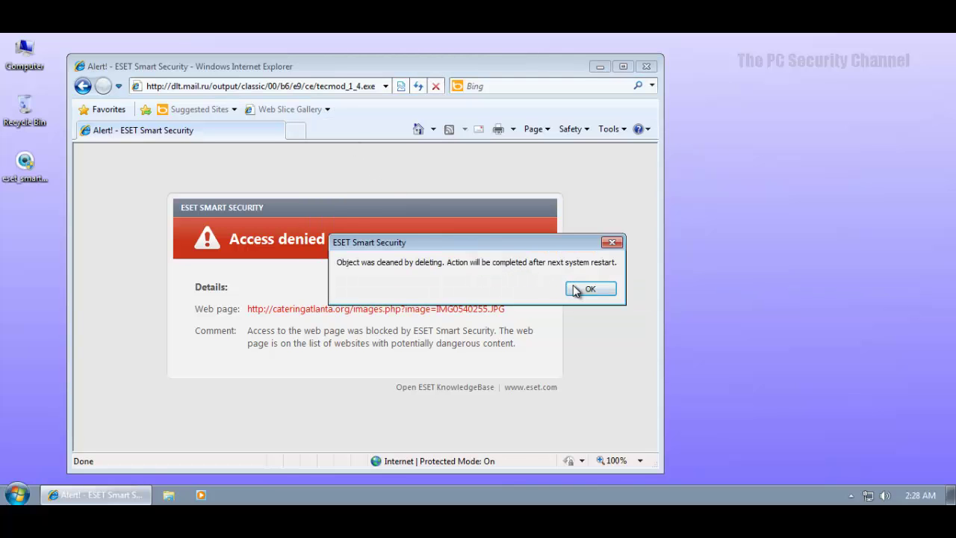
left_click(588, 290)
left_click(594, 311)
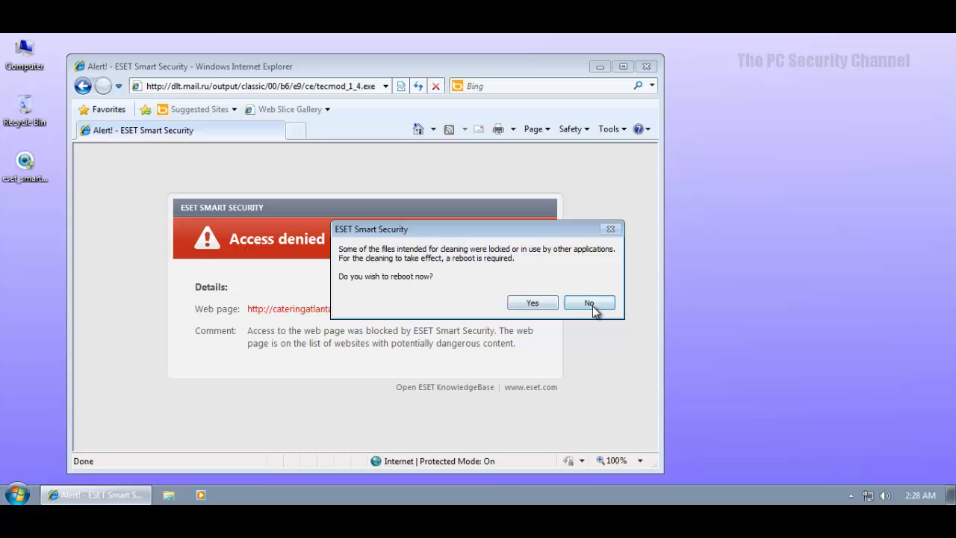
Load the third link, run the gnev_2100_tfile_ru.exe download, and disconnect it at the ESET warning, dismissing the download error
left_click(297, 86)
key("ctrl+v")
key("Return")
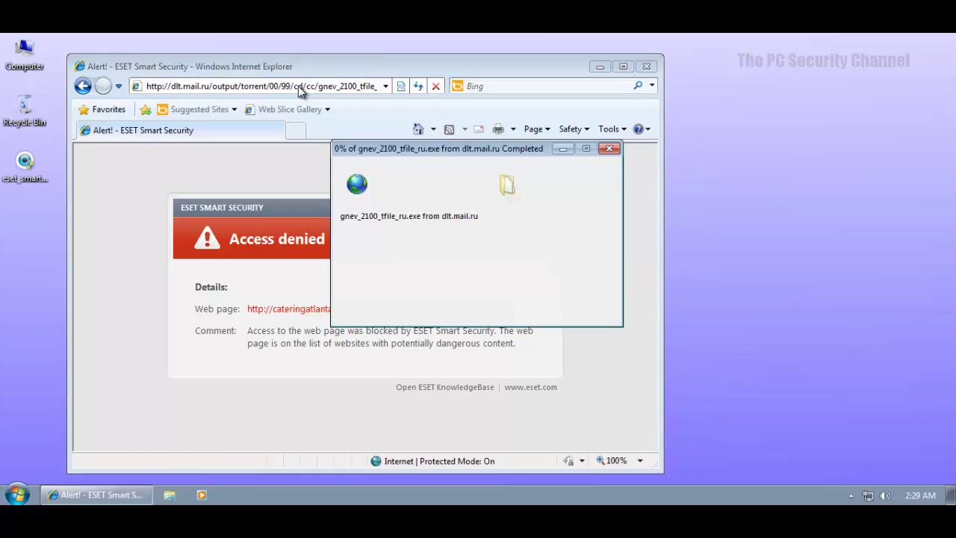
left_click(446, 277)
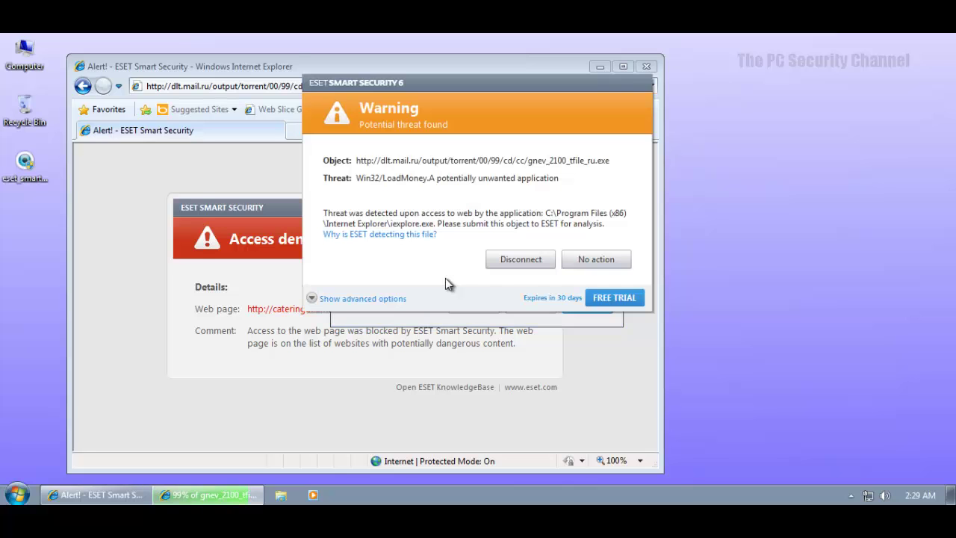
left_click(505, 266)
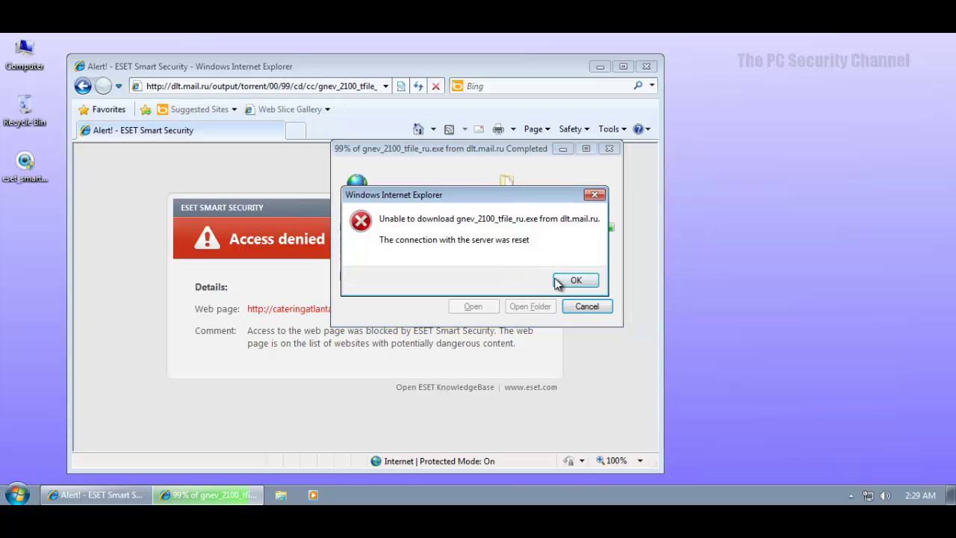
left_click(557, 283)
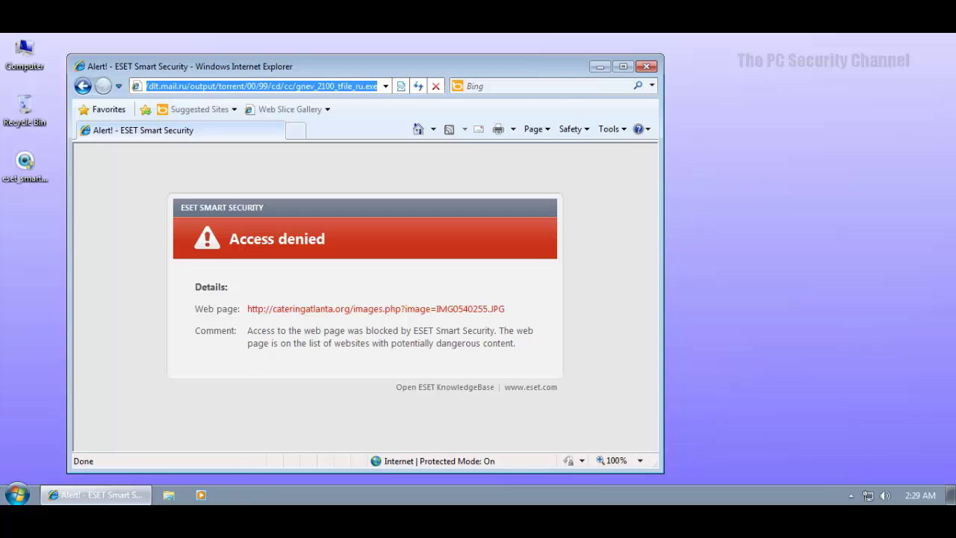
Copy the fourth link from the Notepad malware list, then clean the newly detected LoadMoney file and decline the reboot
key("alt+Tab")
left_click_drag(582, 257, 461, 259)
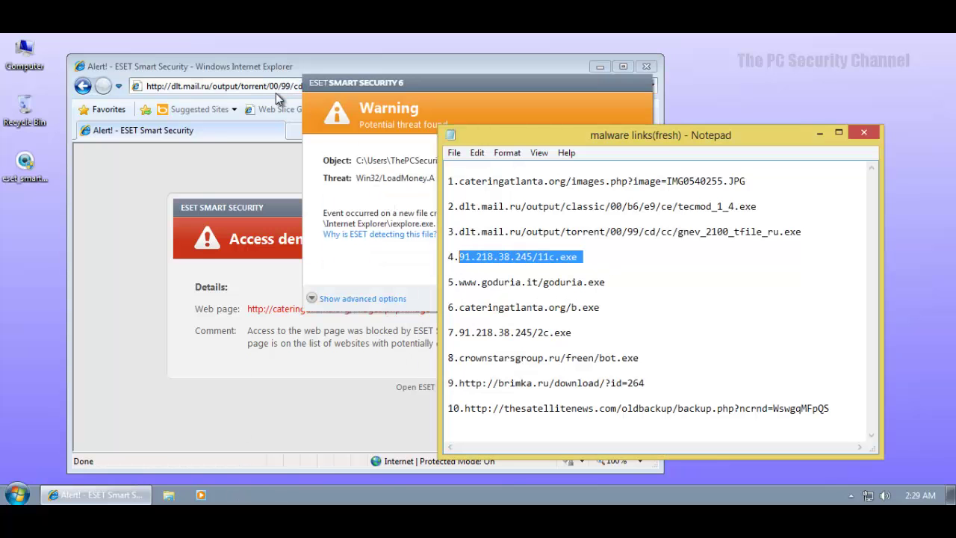
left_click(364, 100)
left_click(502, 261)
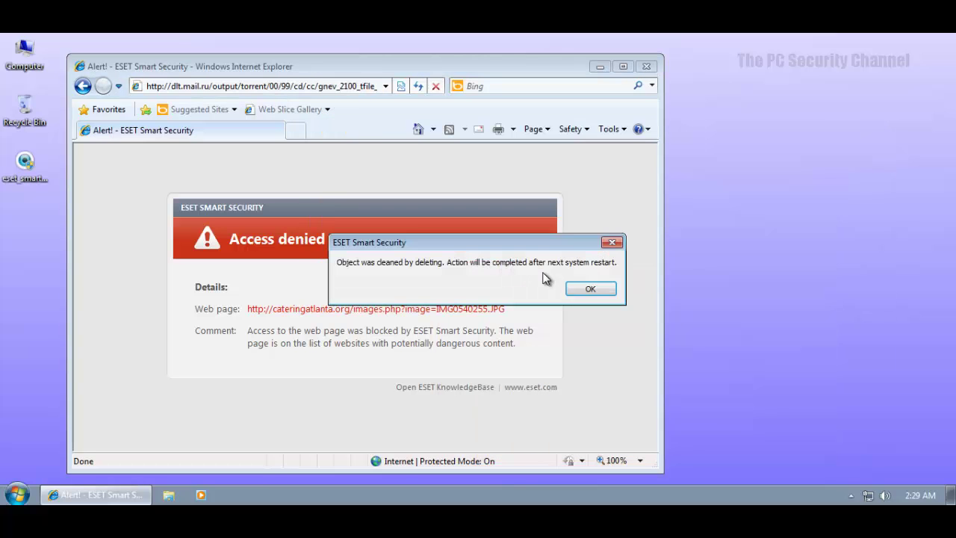
left_click(571, 287)
left_click(589, 303)
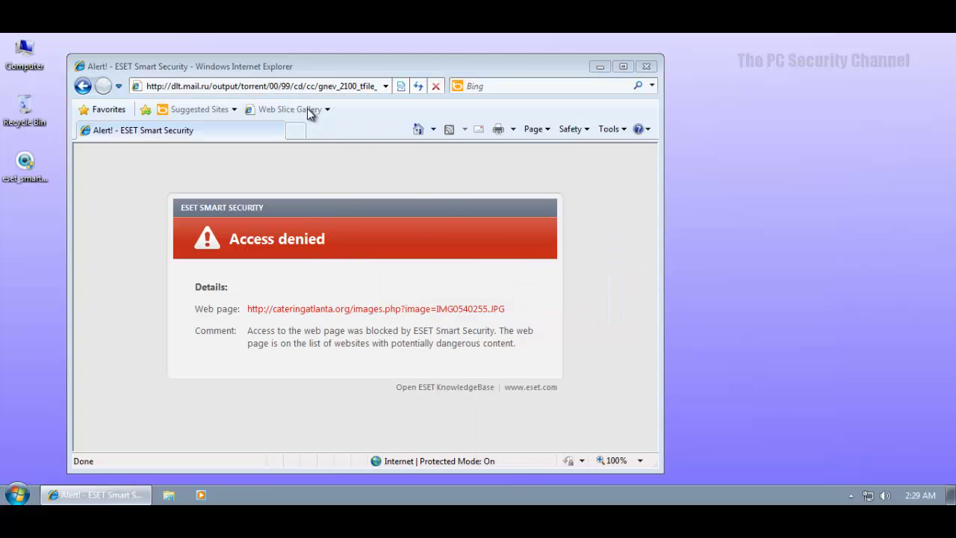
Load 91.218.38.245/11c.exe in Internet Explorer and run the download, dismissing the resulting error and ESET notification
left_click(310, 89)
key("ctrl+v")
key("Return")
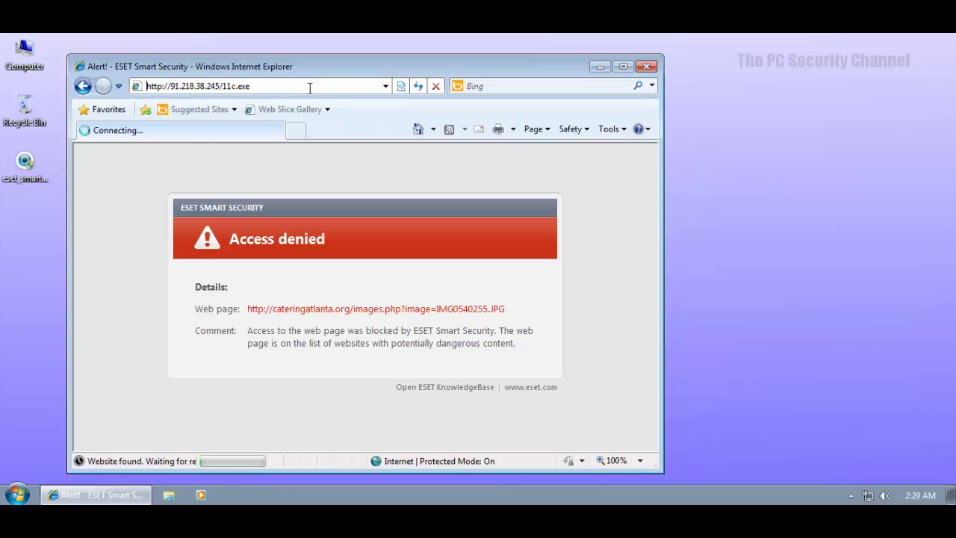
left_click(450, 275)
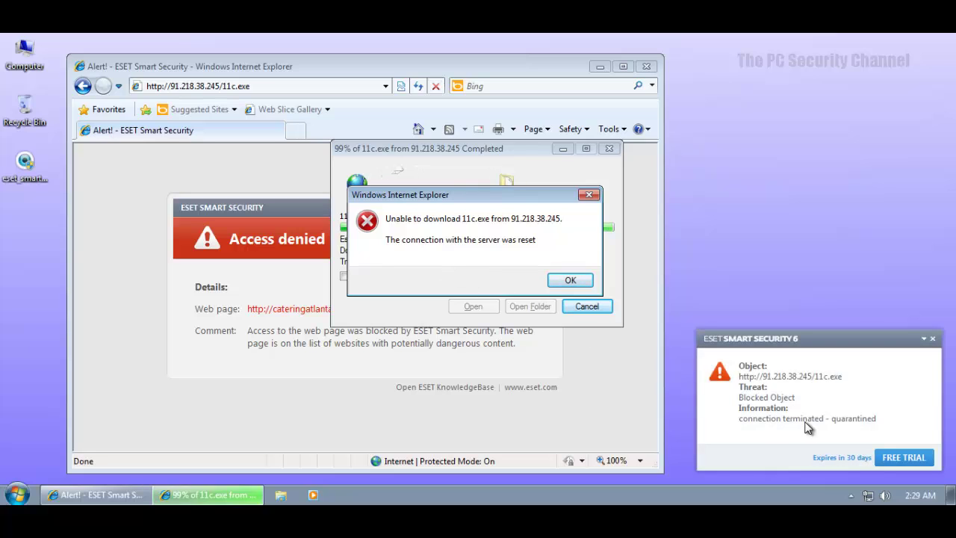
left_click(570, 280)
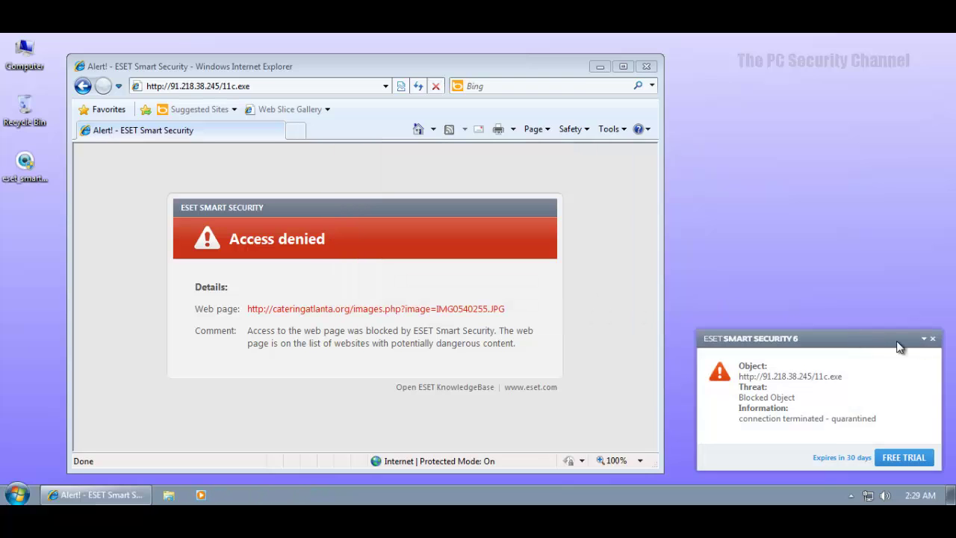
left_click(933, 339)
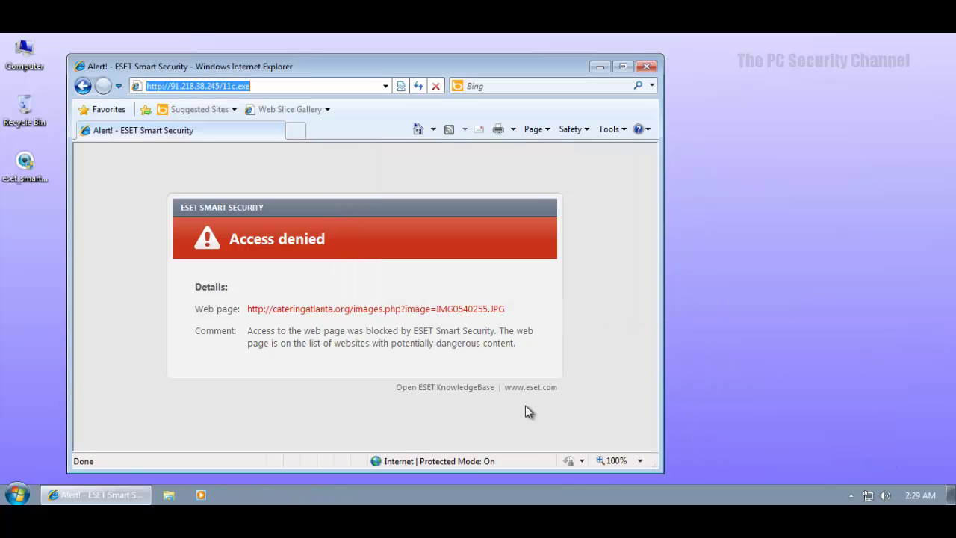
key("alt+Tab")
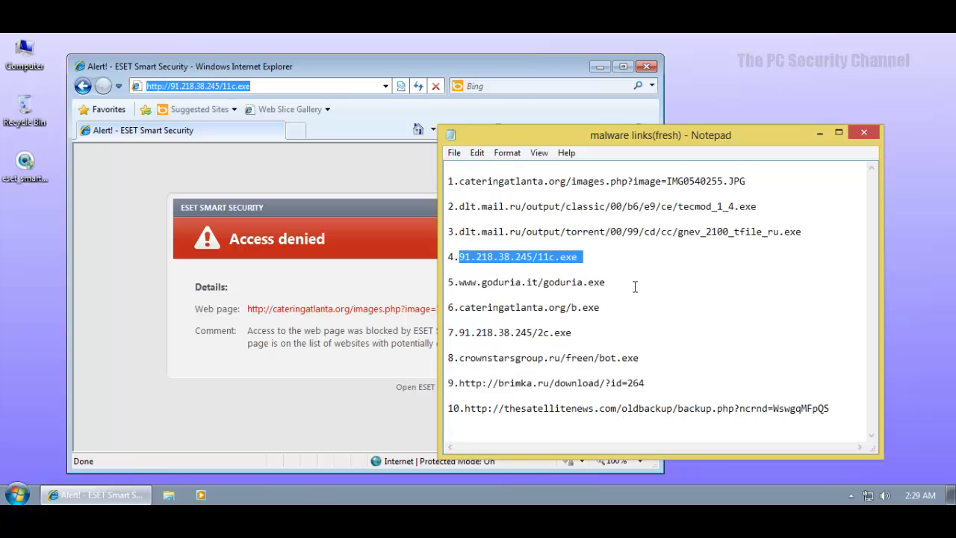
left_click_drag(630, 284, 467, 285)
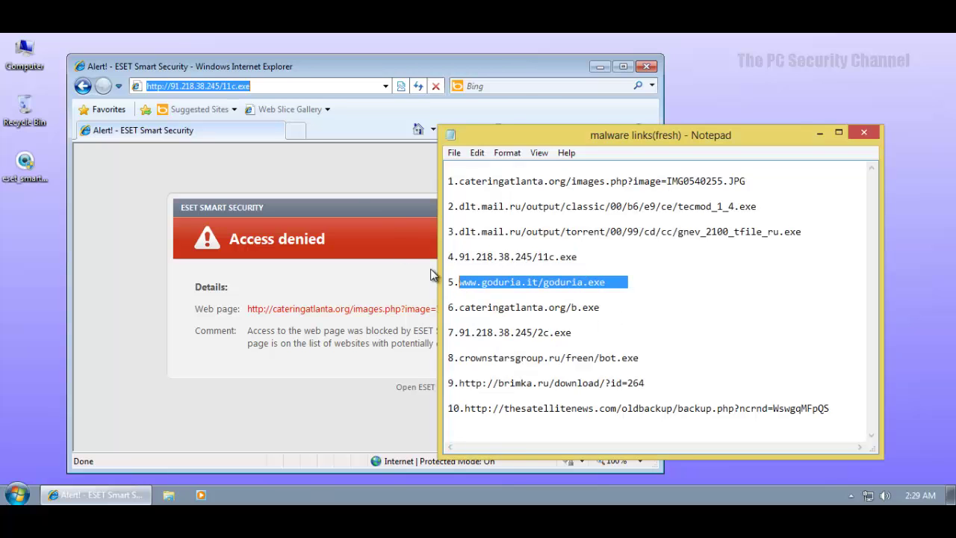
left_click(284, 87)
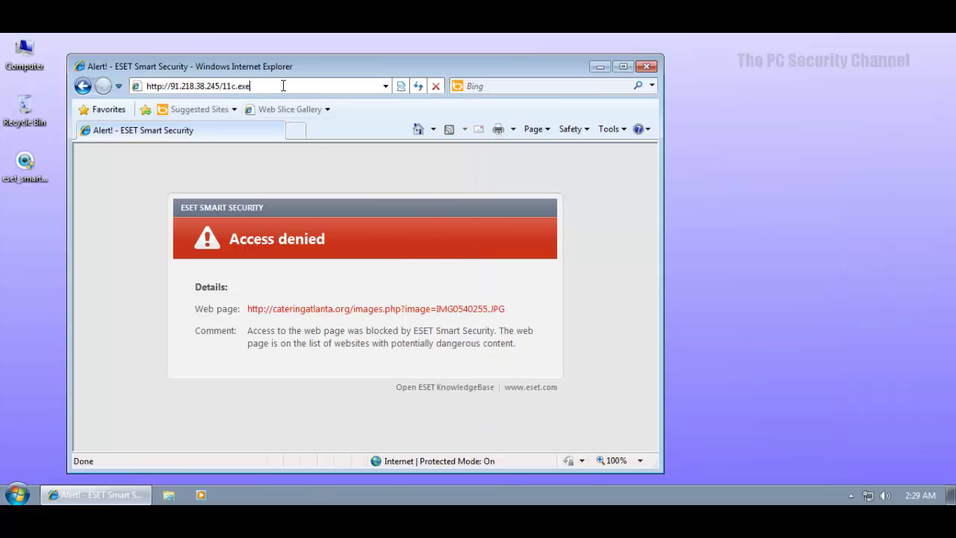
key("ctrl+a")
type("www.goduria.it/goduria.exe")
key("Return")
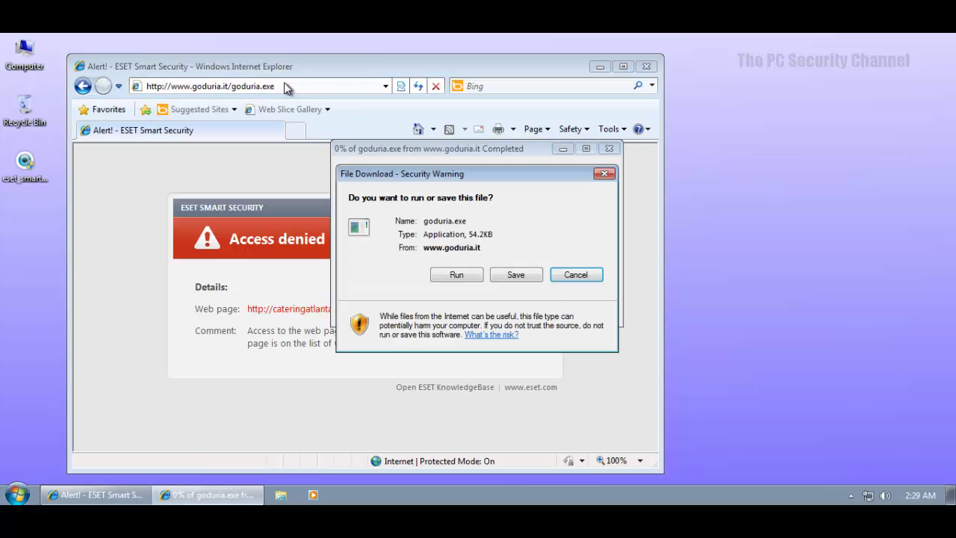
Run the goduria.exe download, dismiss the download error and ESET notification, and decline the reboot
left_click(443, 281)
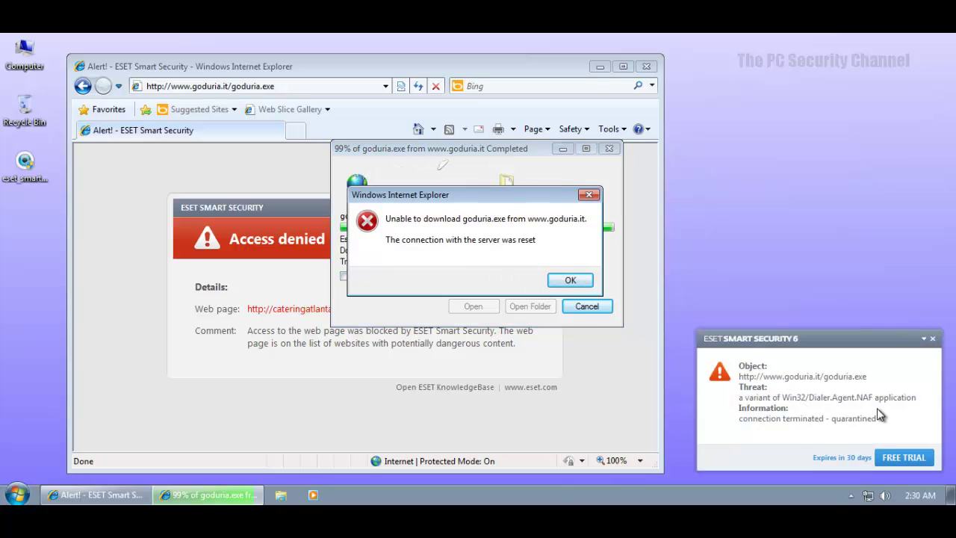
left_click(570, 282)
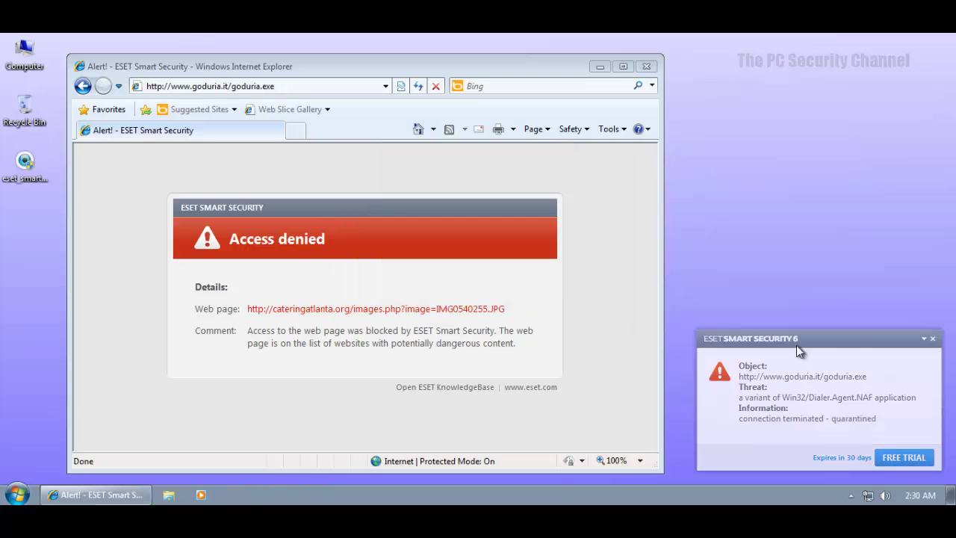
left_click(933, 340)
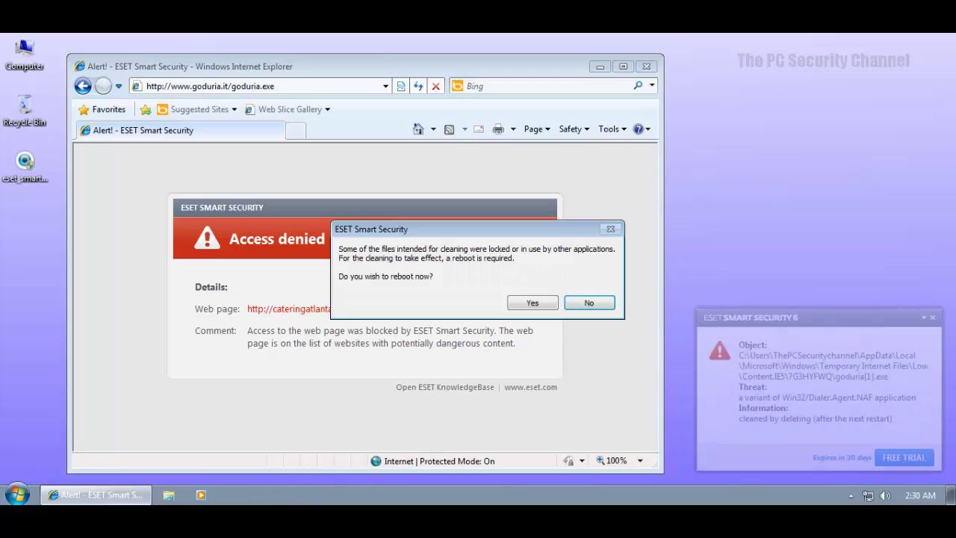
left_click(588, 304)
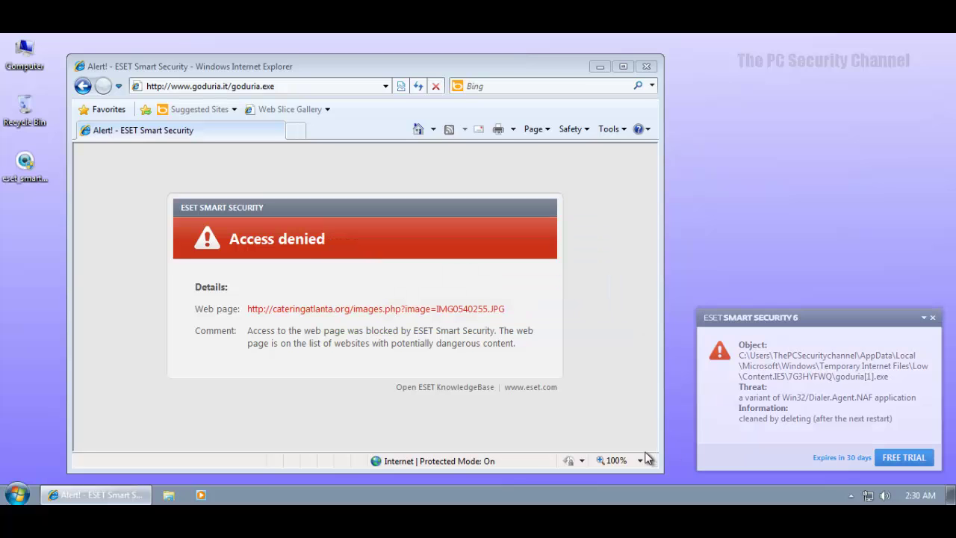
Copy the sixth link from the Notepad malware list and load cateringatlanta.org/b.exe in Internet Explorer
key("alt+Tab")
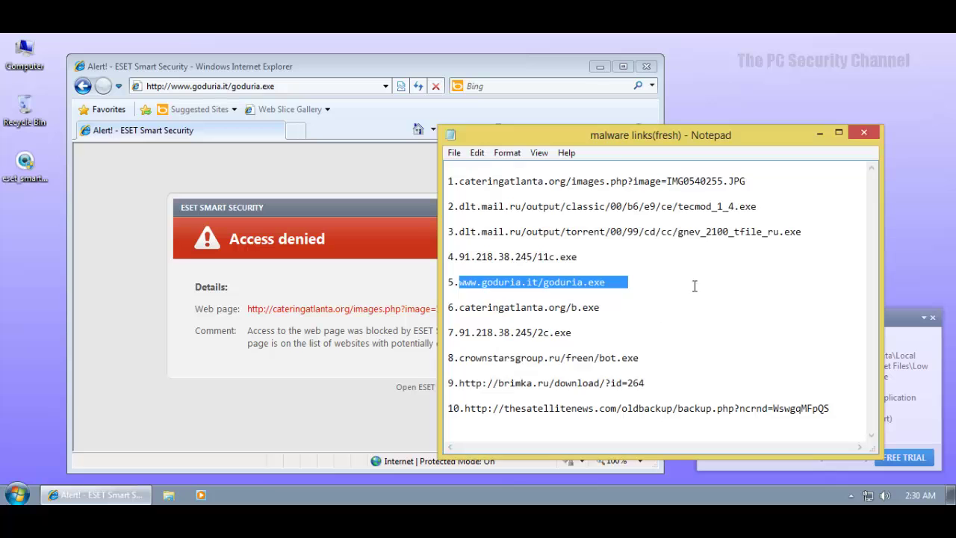
left_click_drag(608, 308, 466, 310)
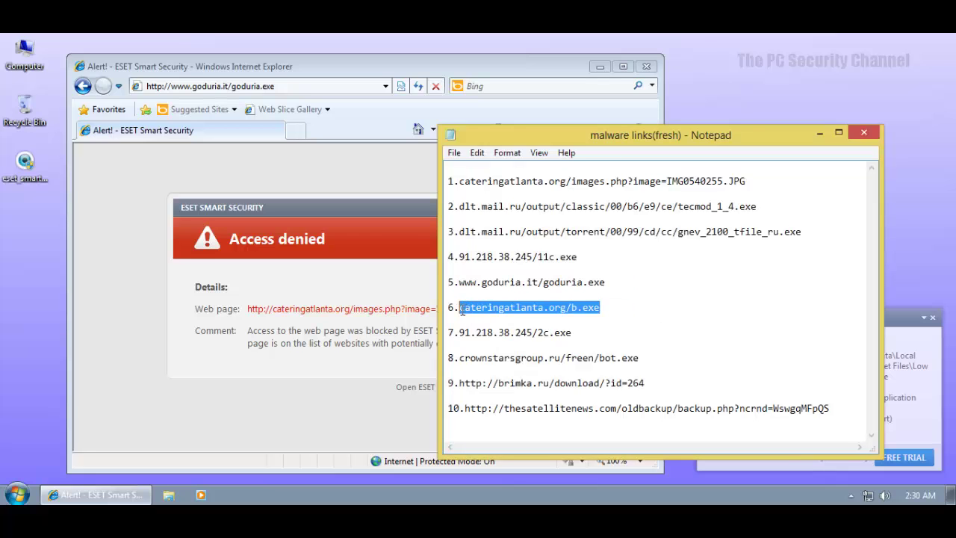
left_click(285, 85)
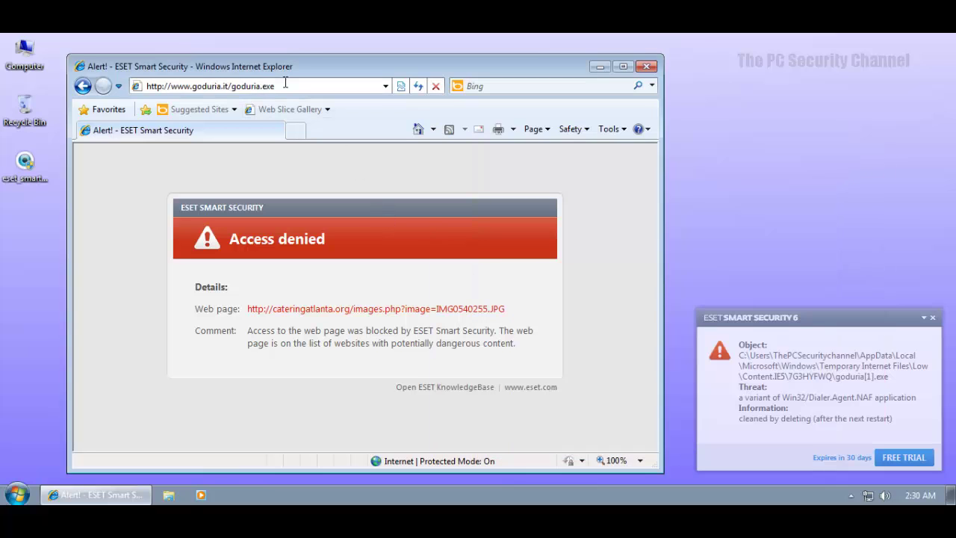
type("cateringatlanta.org/b.exe")
key("Return")
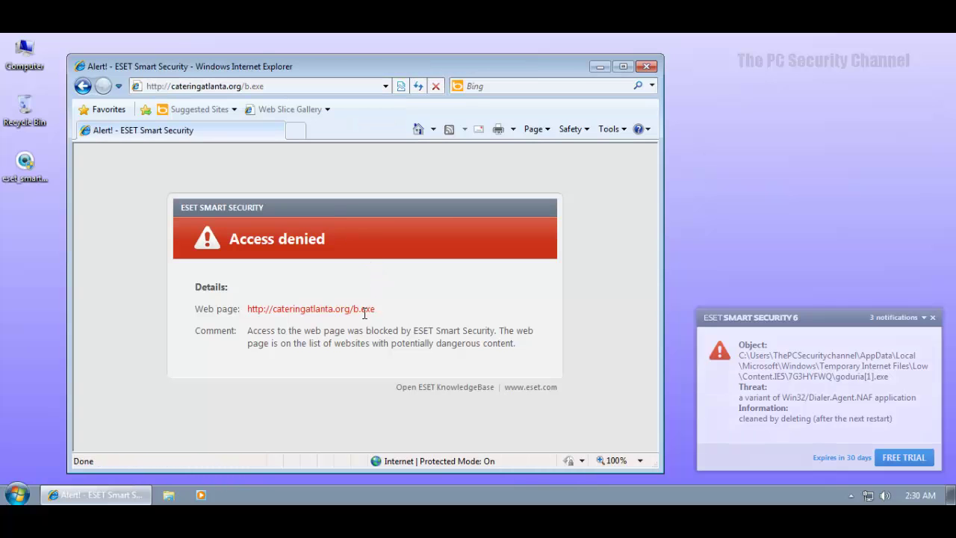
Dismiss all remaining ESET notifications about goduria[1].exe and the cateringatlanta.org/b.exe address
left_click(933, 320)
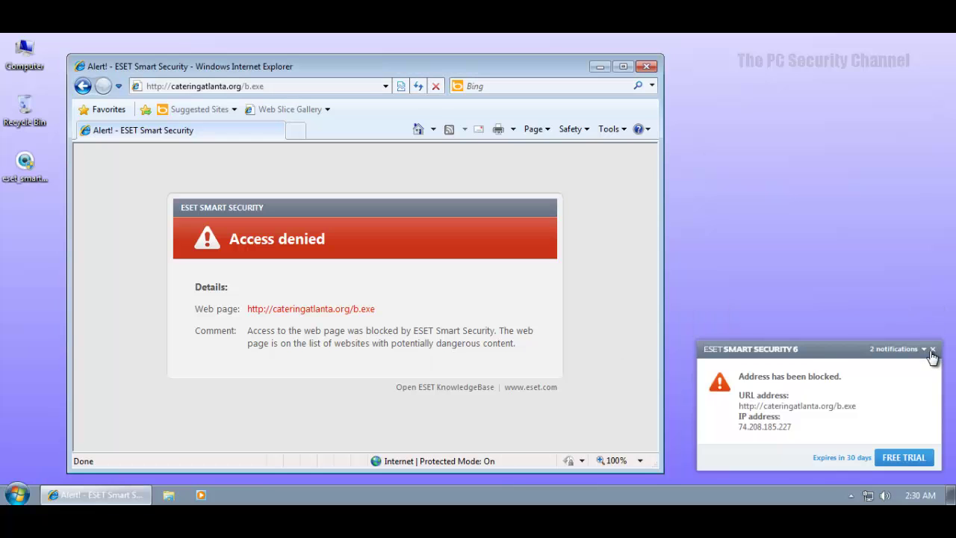
left_click(924, 349)
left_click(851, 363)
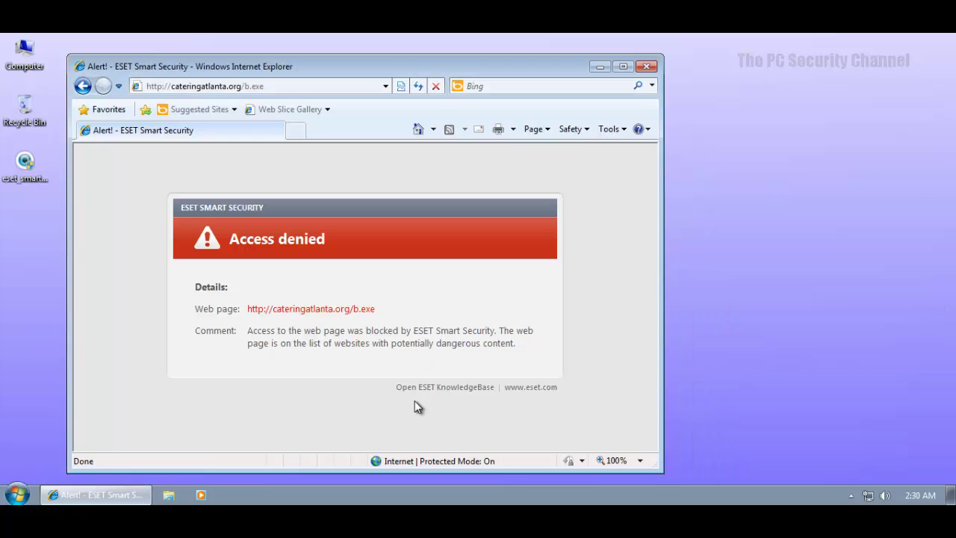
Copy the seventh link from the Notepad malware list and load 91.218.38.245/2c.exe in Internet Explorer
key("alt+Tab")
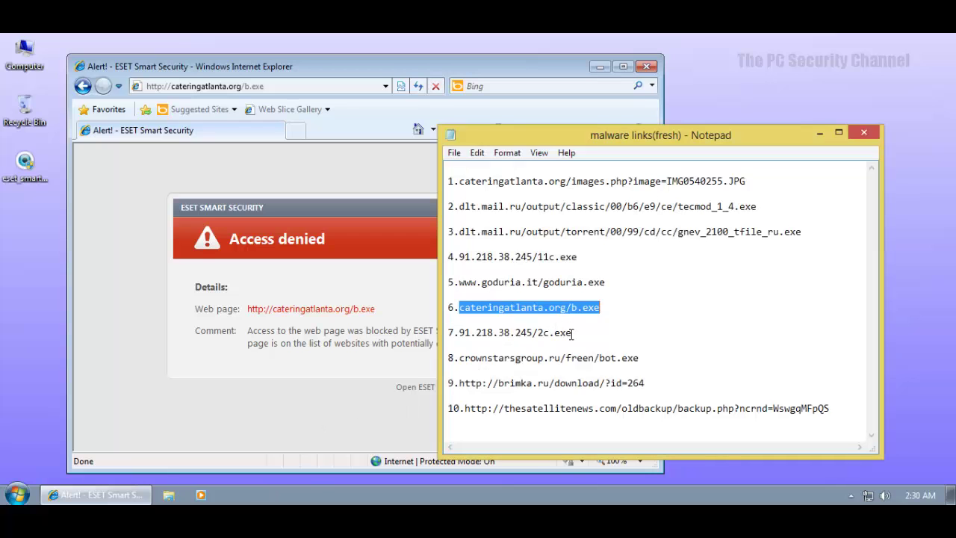
left_click_drag(573, 334, 473, 334)
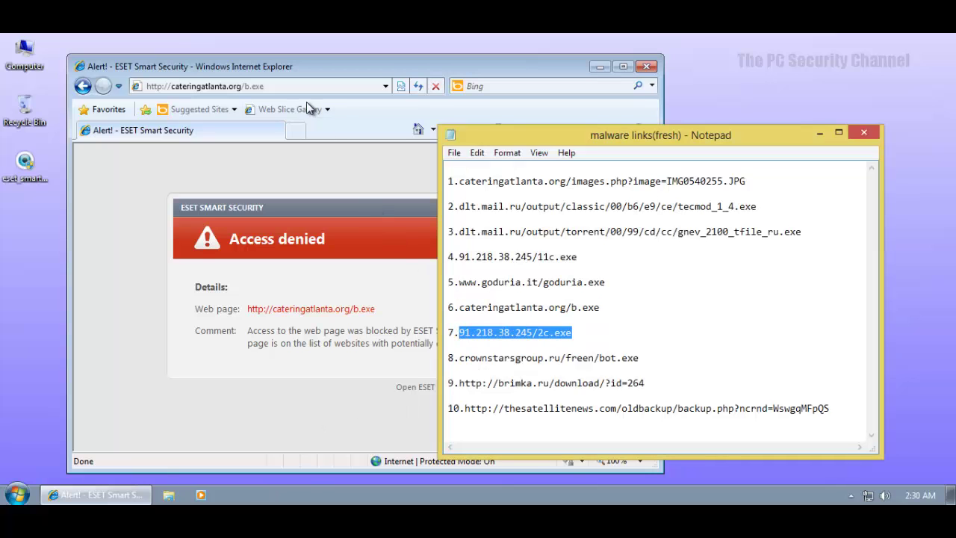
left_click(288, 84)
type("91.218.38.245/2c.exe")
key("Return")
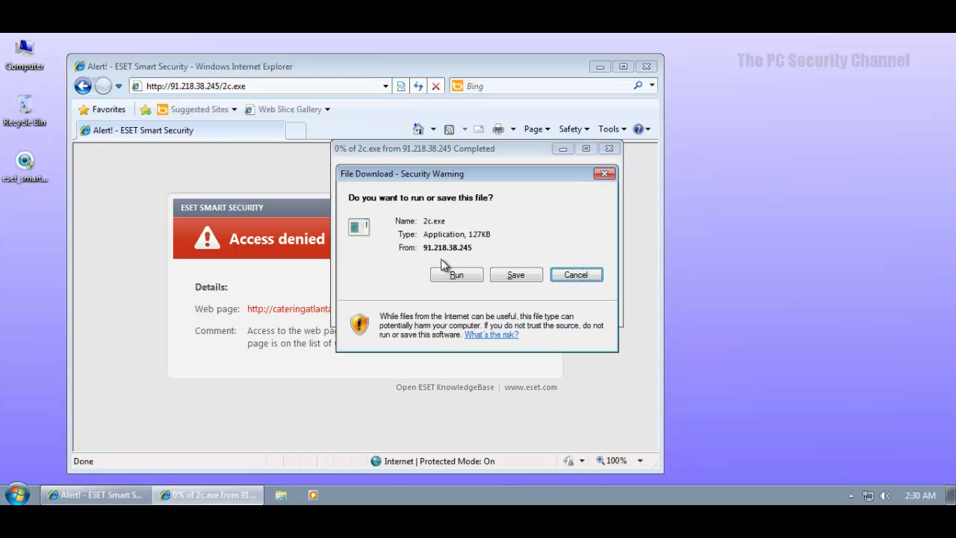
Run the 2c.exe download and dismiss the download error and the ESET notification
left_click(450, 273)
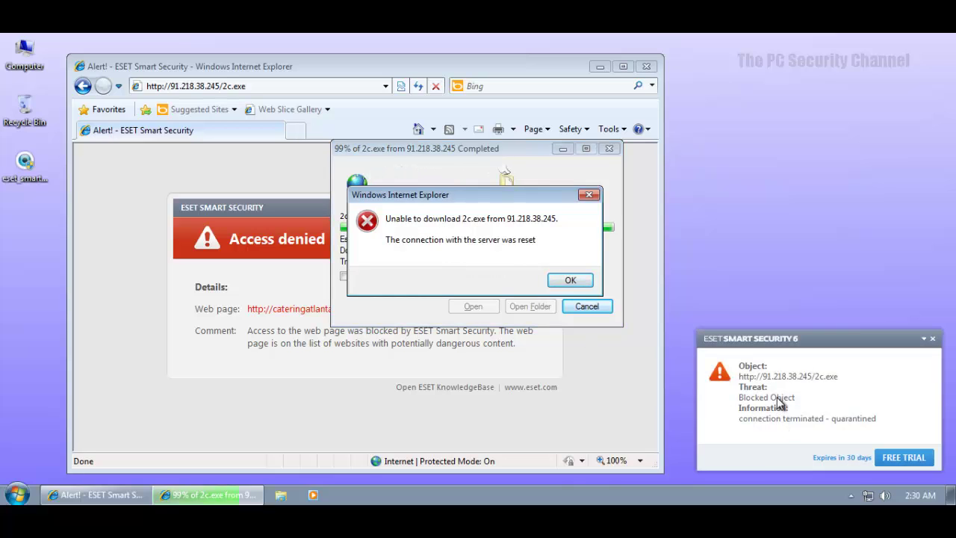
left_click(570, 280)
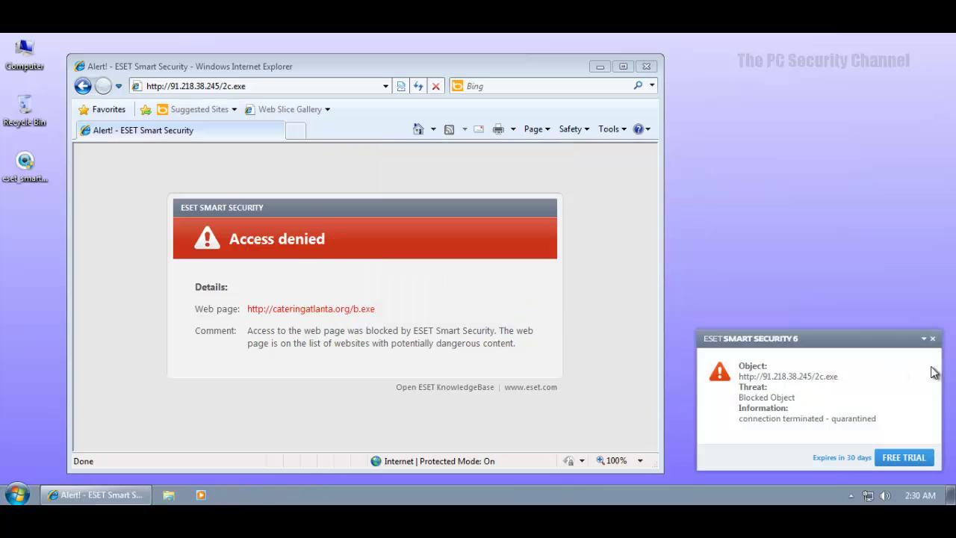
left_click(932, 338)
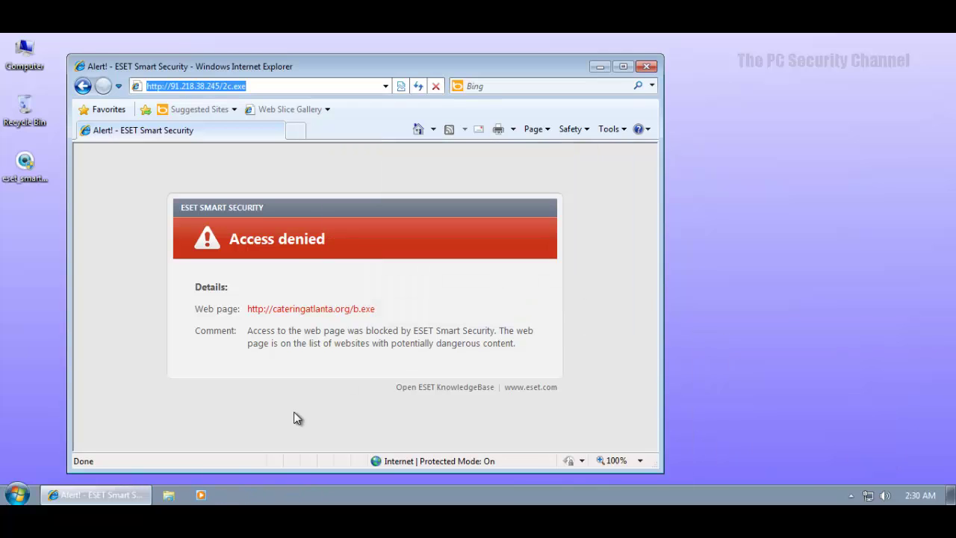
Copy the eighth link from the Notepad malware list and load crownstarsgroup.ru/freen/bot.exe in Internet Explorer
key("alt+Tab")
mouse_move(644, 350)
left_mouse_down()
mouse_move(620, 358)
mouse_move(639, 359)
left_mouse_up()
double_click(640, 359)
key("ctrl+c")
left_click(483, 358)
left_click_drag(461, 358, 641, 358)
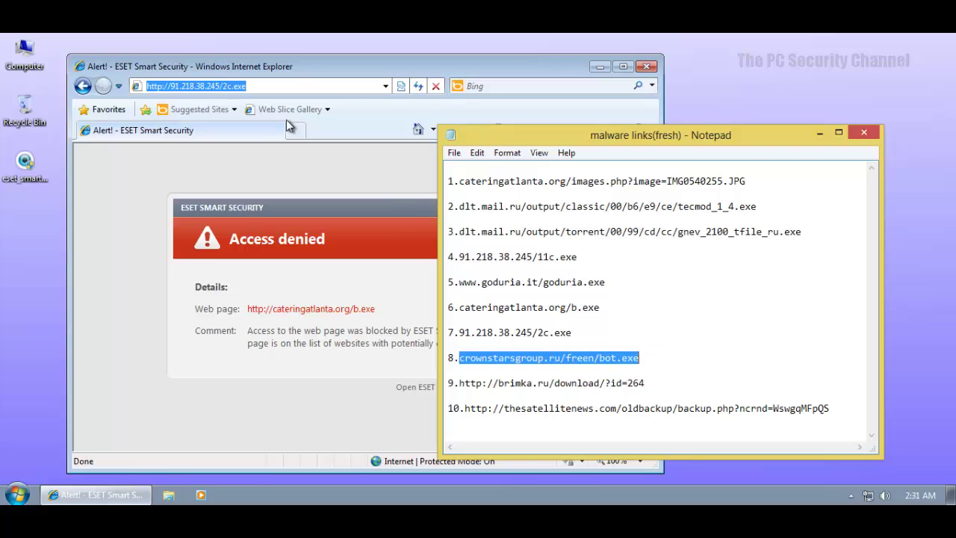
left_click(296, 67)
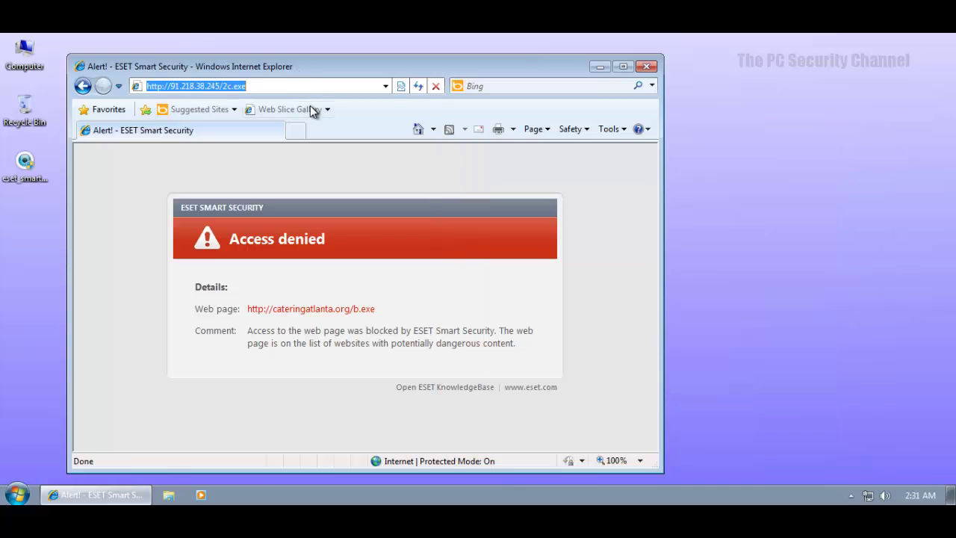
key("ctrl+v")
key("Return")
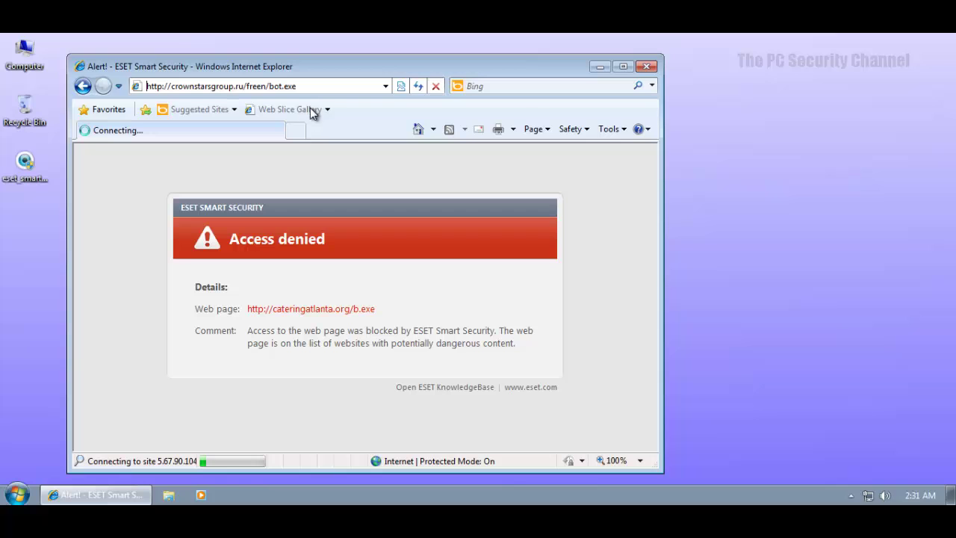
left_click(304, 137)
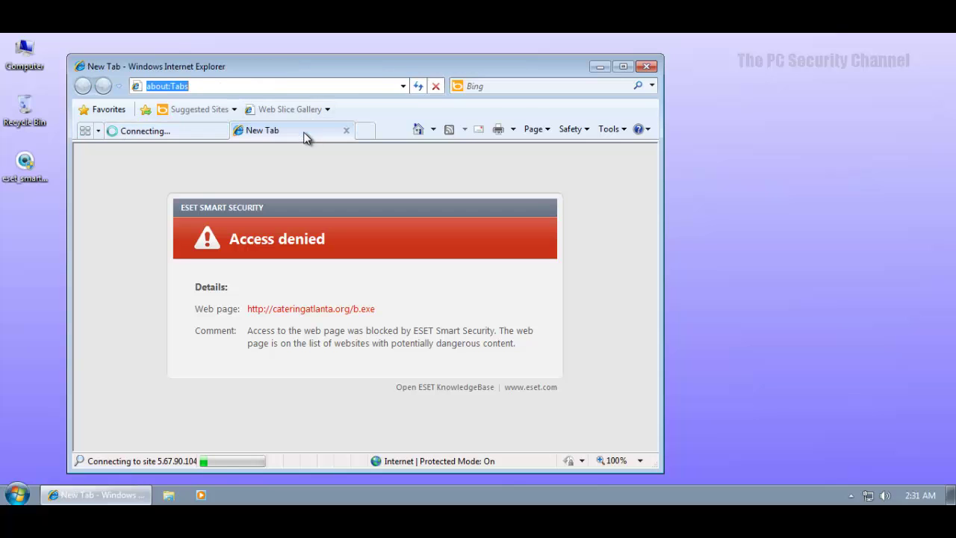
left_click(180, 137)
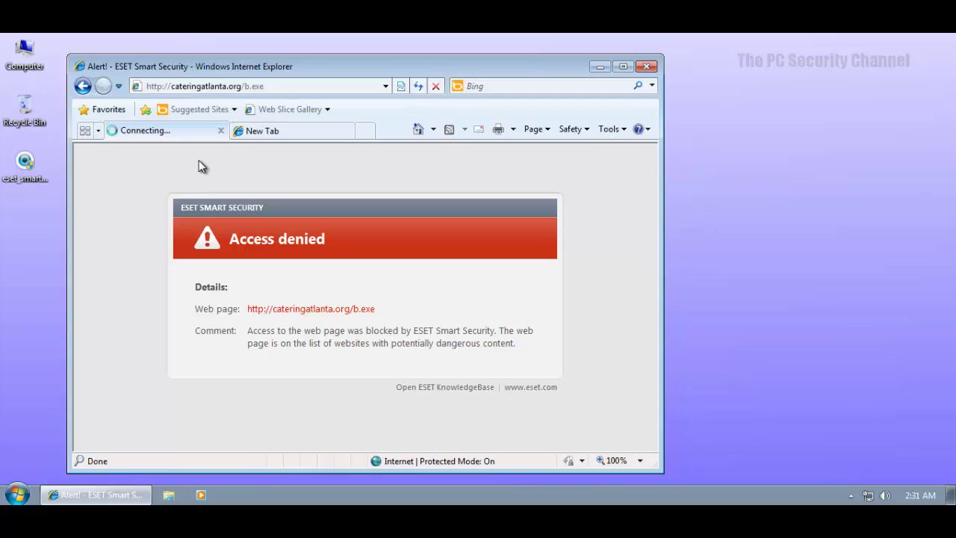
left_click(272, 132)
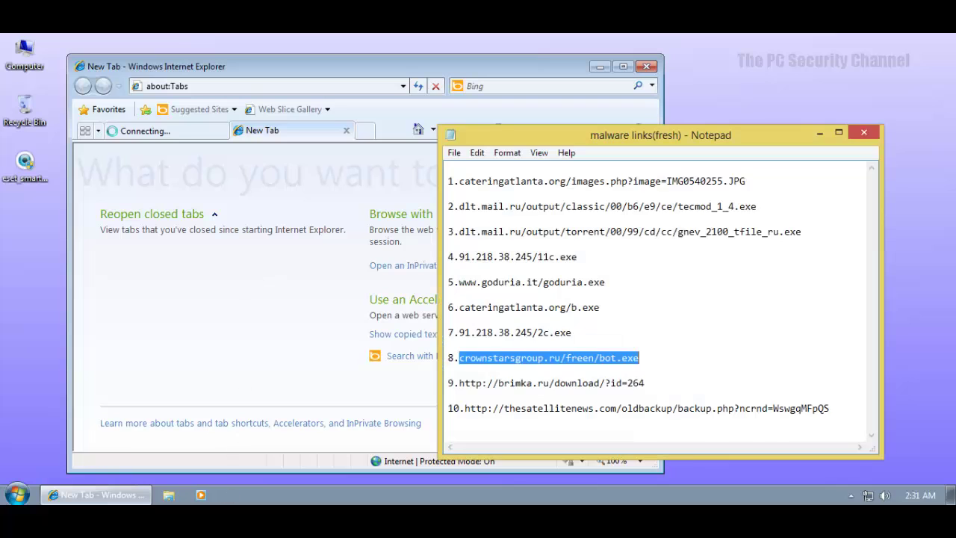
left_click_drag(644, 383, 459, 387)
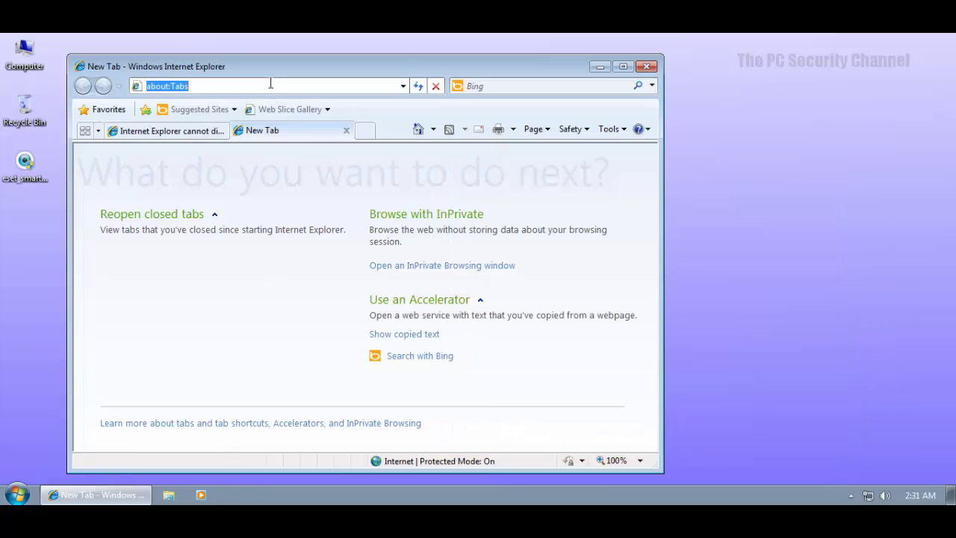
type("http://brimka.ru/download/?id=264")
key("Return")
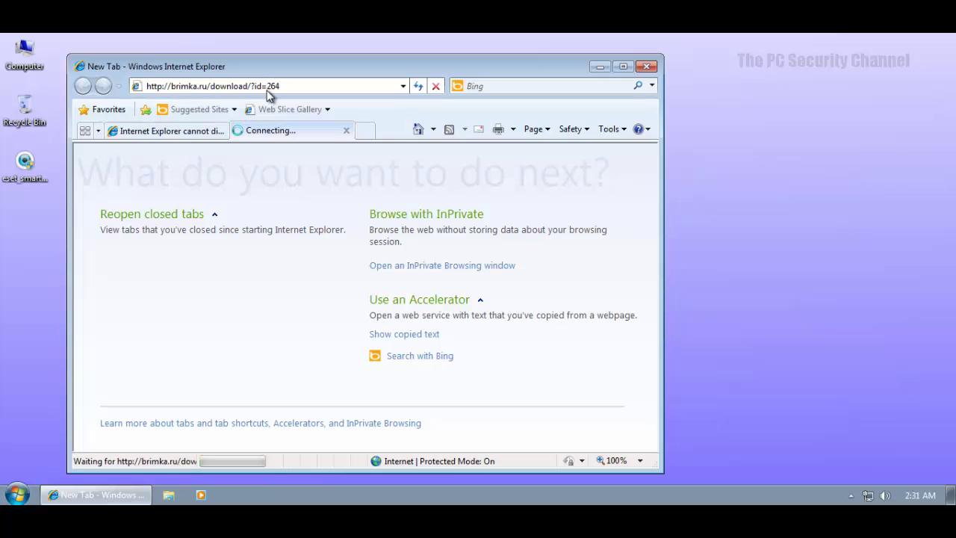
Close the crownstarsgroup.ru tab and dismiss the error for the brimka.ru download
left_click(221, 132)
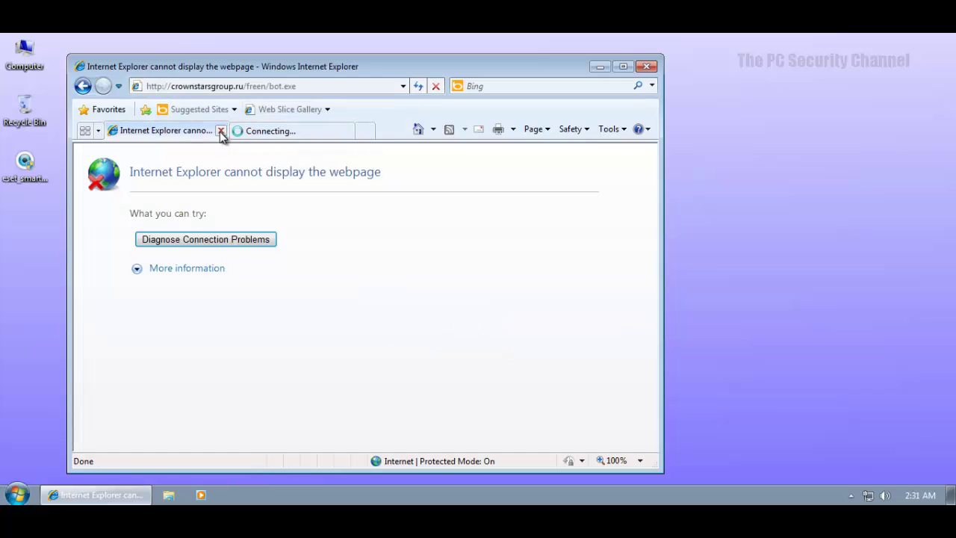
left_click(221, 131)
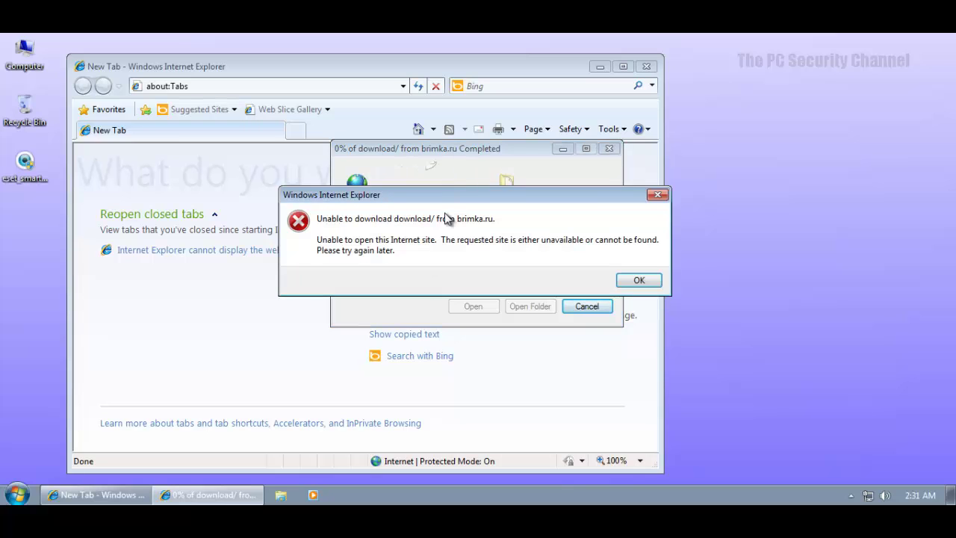
left_click(640, 280)
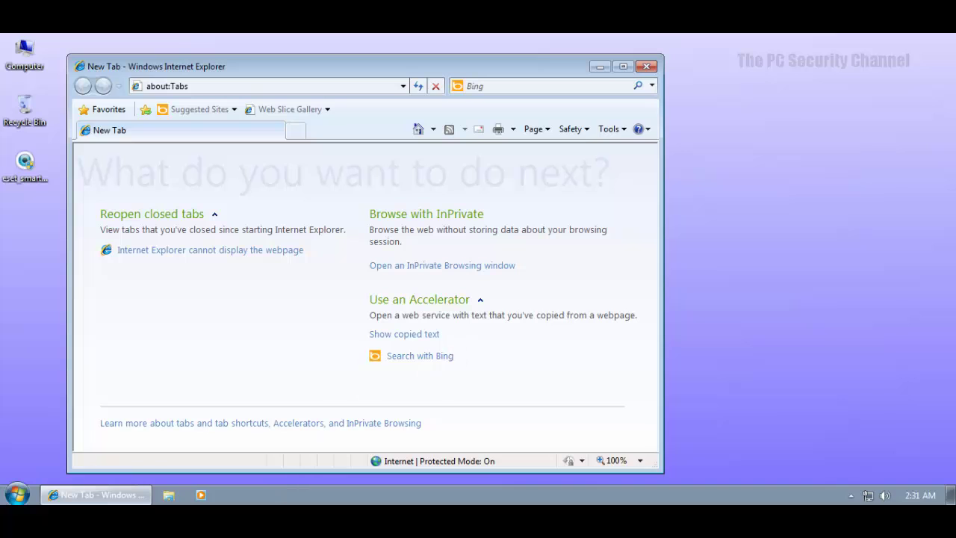
Copy the tenth link from the Notepad malware list and load the thesatellitenews.com backup.php address in Internet Explorer
key("alt+Tab")
left_click_drag(829, 408, 474, 408)
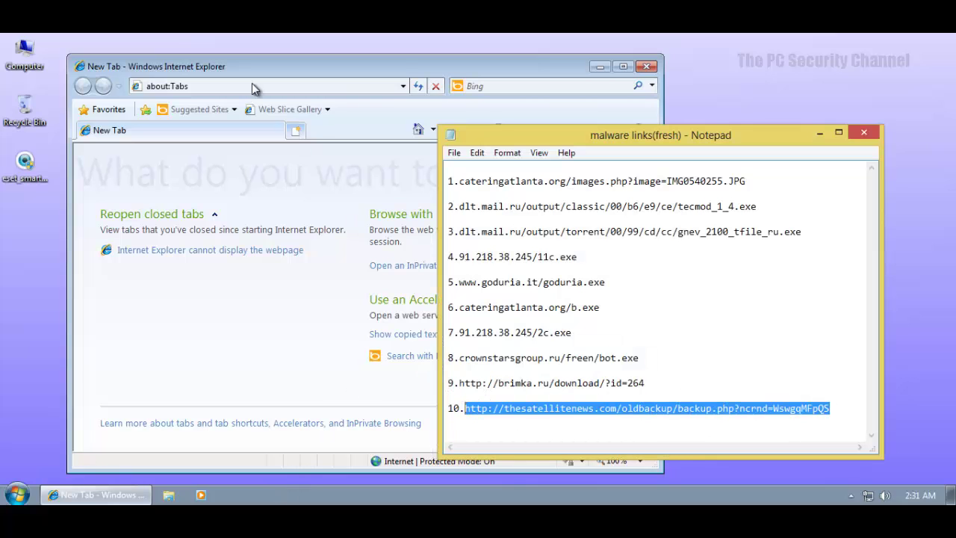
left_click(221, 84)
key("ctrl+v")
key("Return")
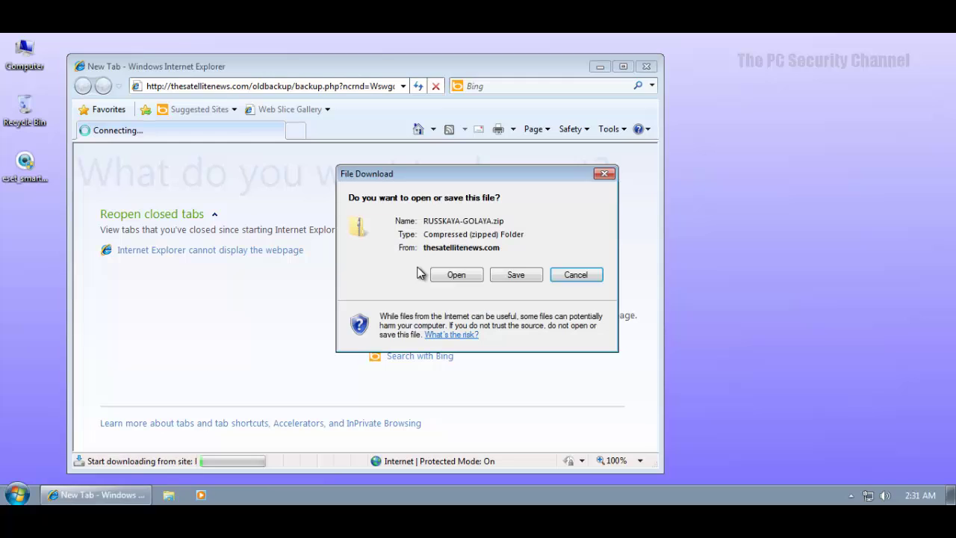
Save the RUSSKAYA-GOLAYA.zip download to the Desktop
left_click(511, 274)
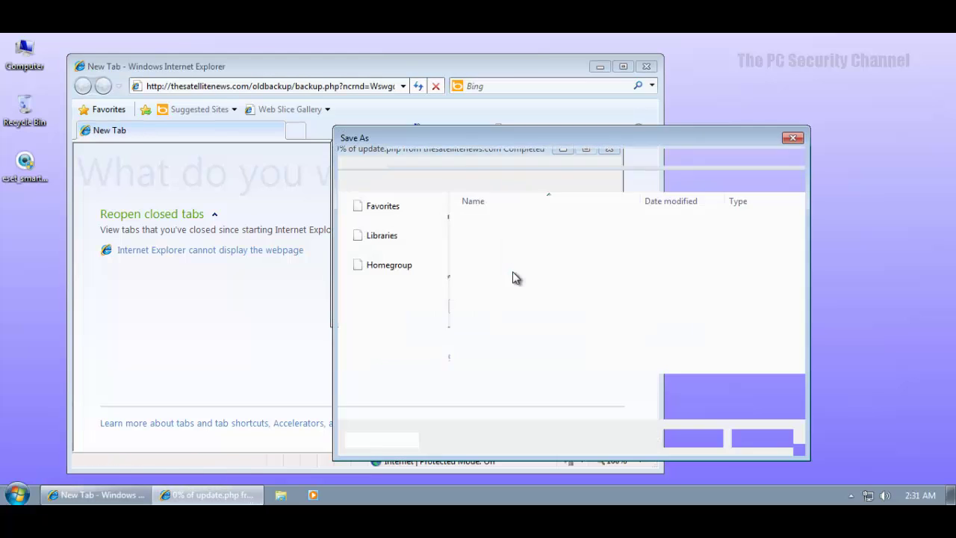
left_click(389, 221)
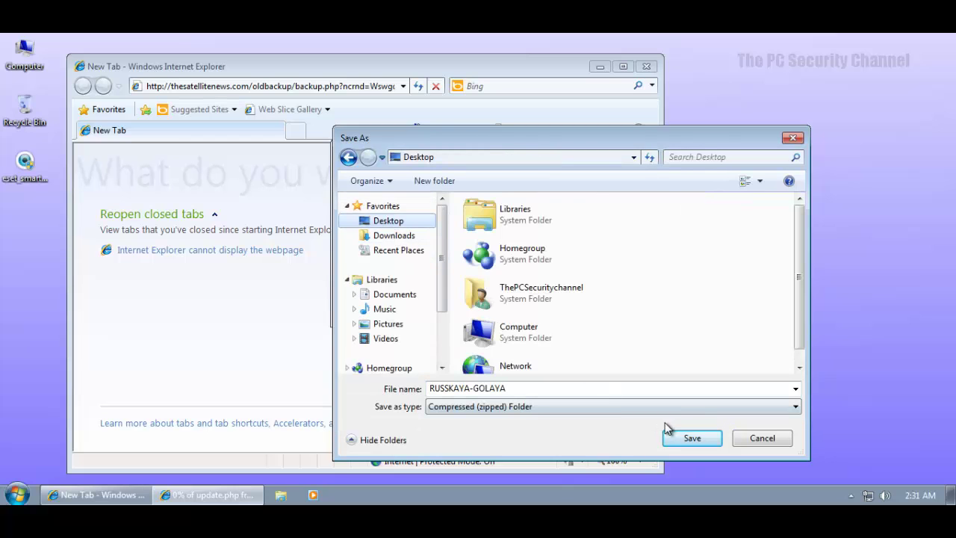
left_click(689, 437)
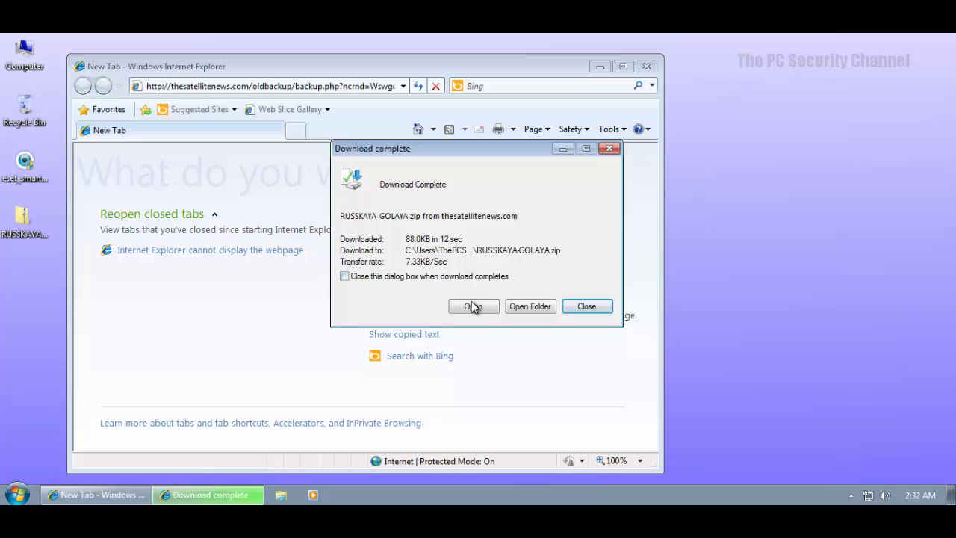
Open the downloaded zip, allowing Windows Explorer to show it, and extract all files to the RUSSKAYA-GOLAYA folder on the Desktop
left_click(475, 308)
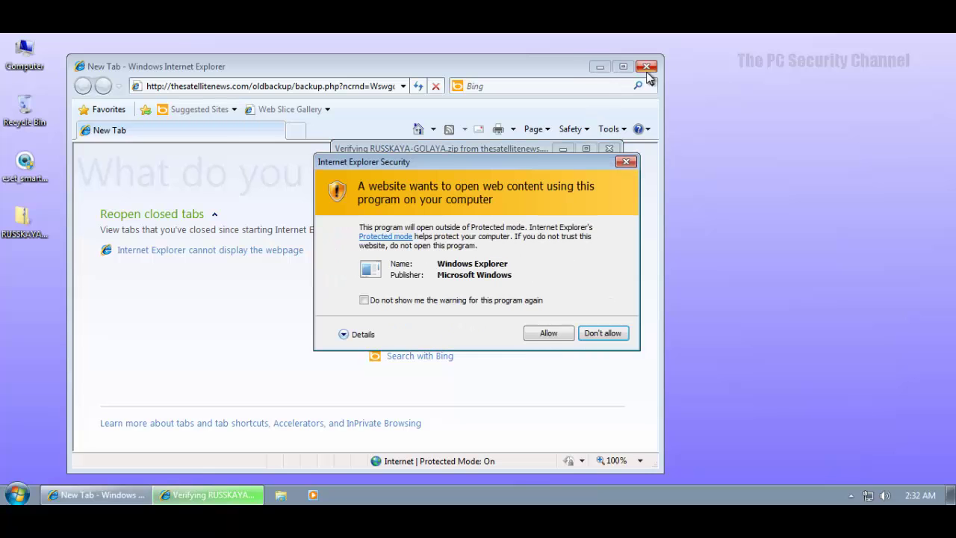
left_click(545, 334)
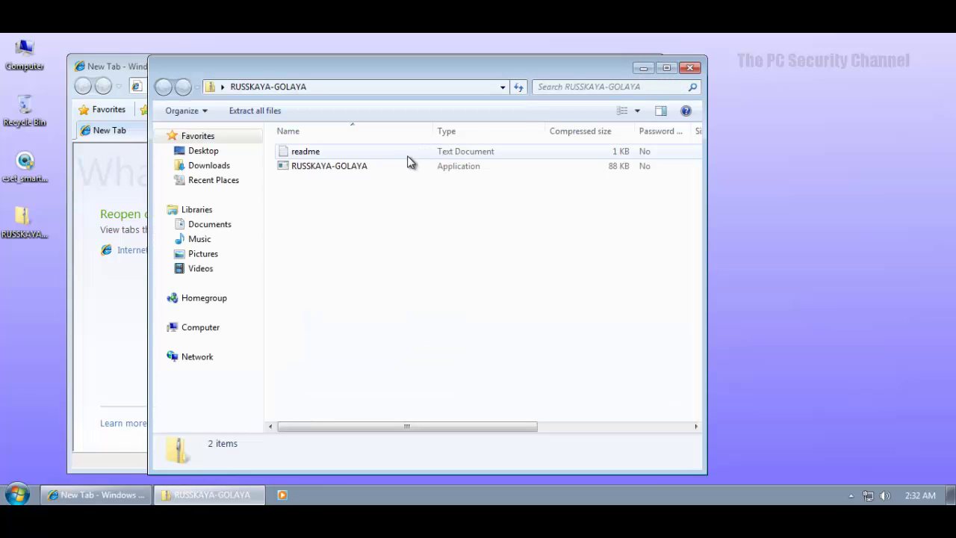
double_click(401, 166)
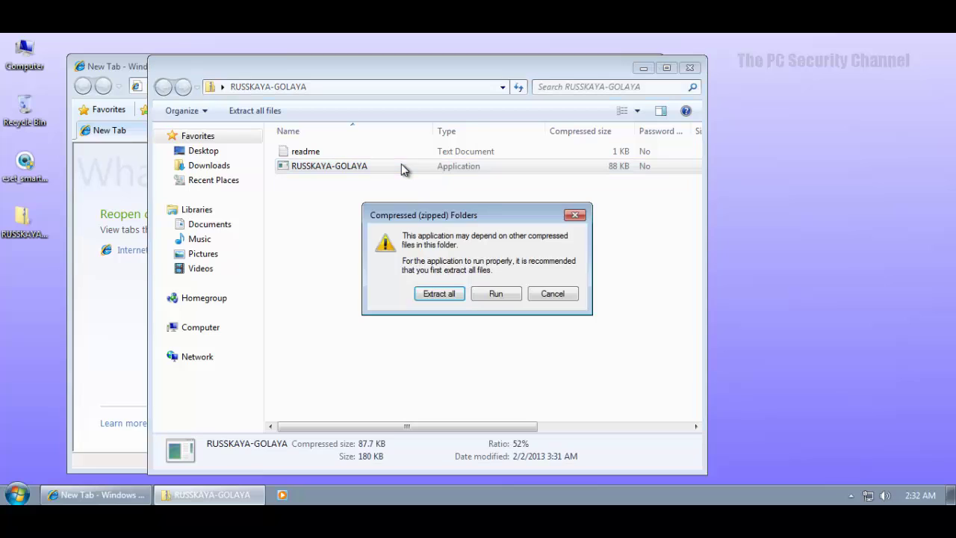
left_click(442, 299)
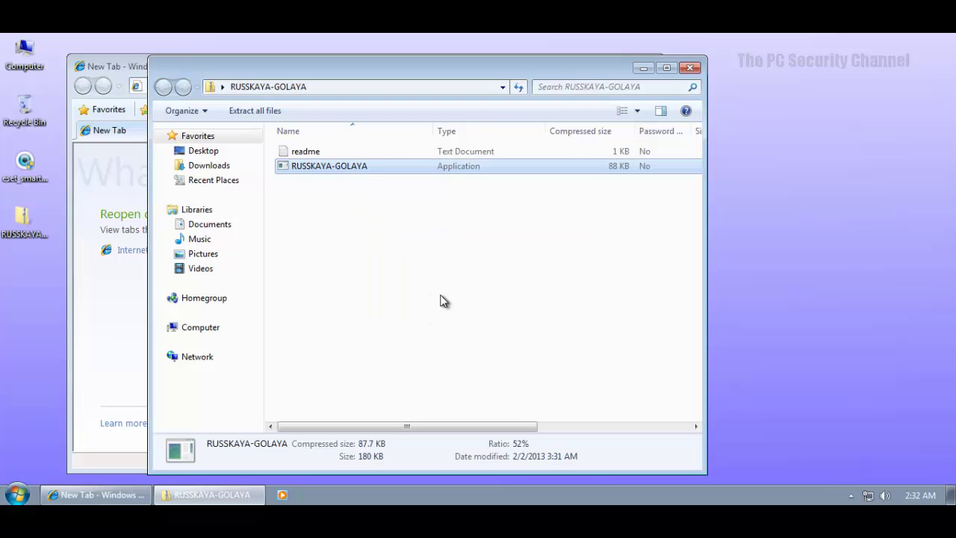
left_click(613, 400)
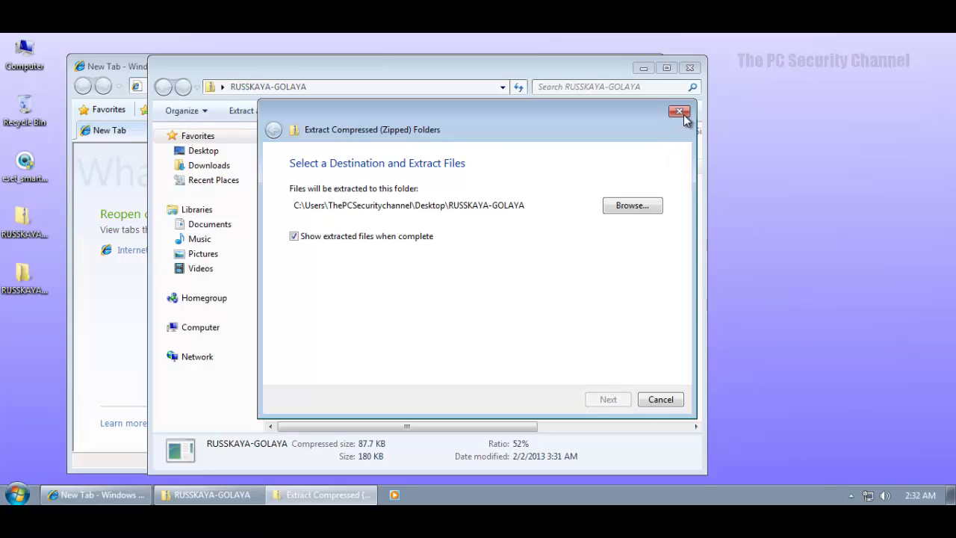
Run the RUSSKAYA-GOLAYA application from the extracted Desktop folder with administrator consent and dismiss the ESET notification about the hosts file
double_click(22, 277)
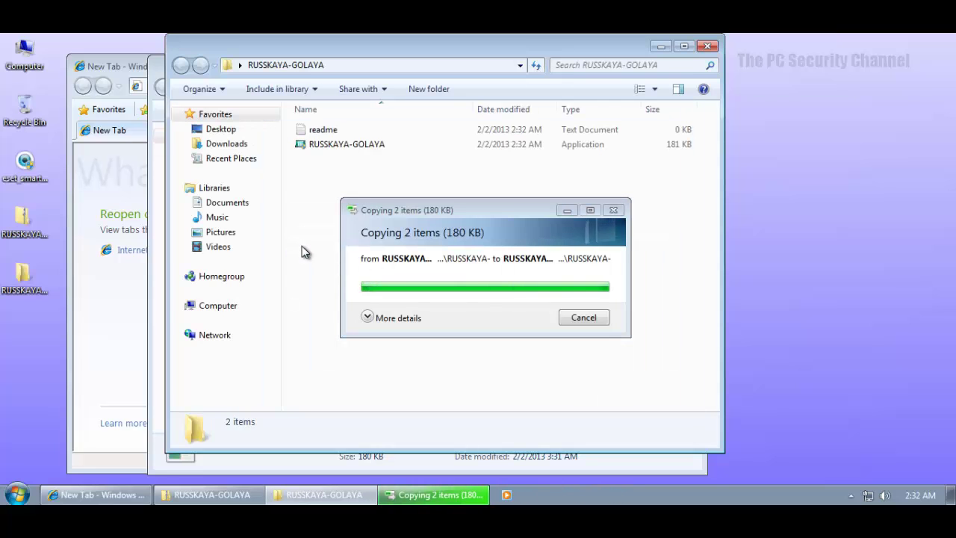
left_click(329, 145)
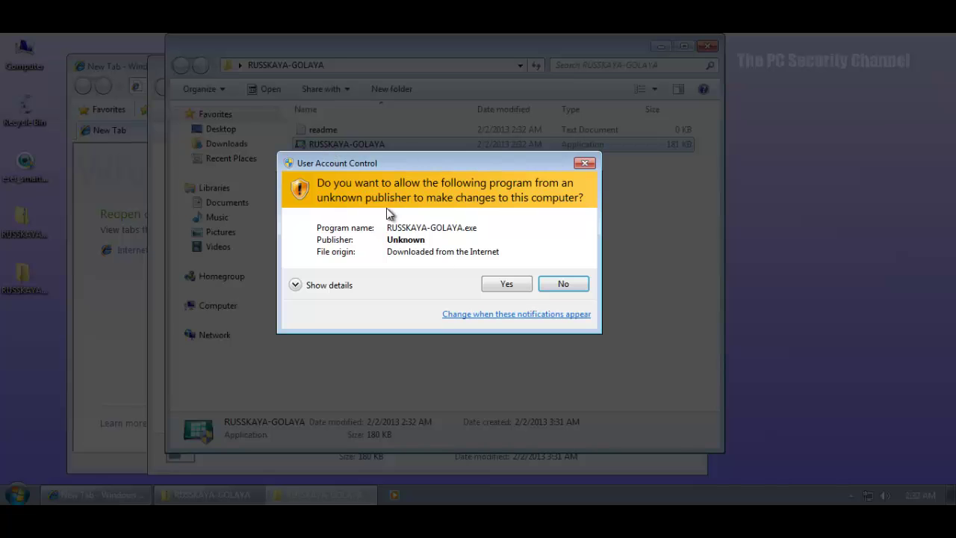
left_click(492, 282)
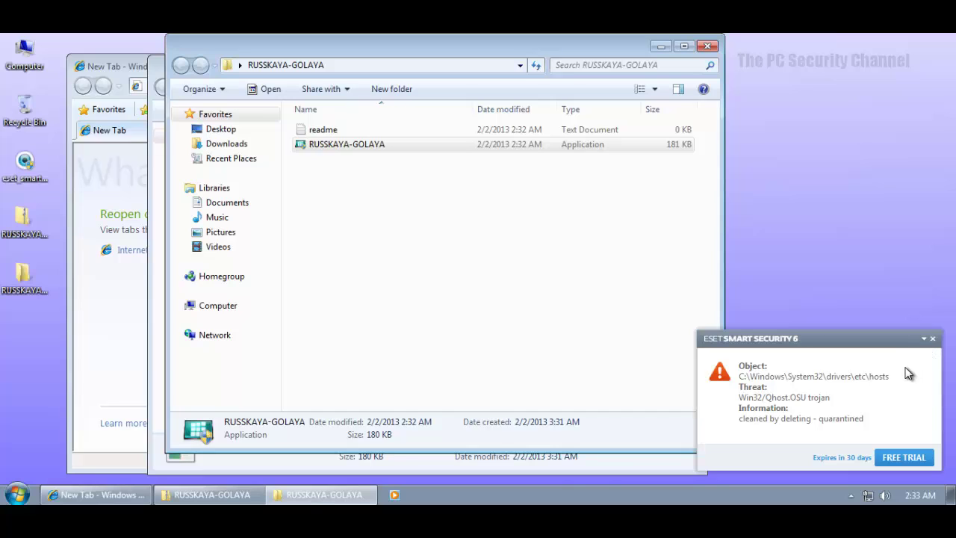
left_click(933, 340)
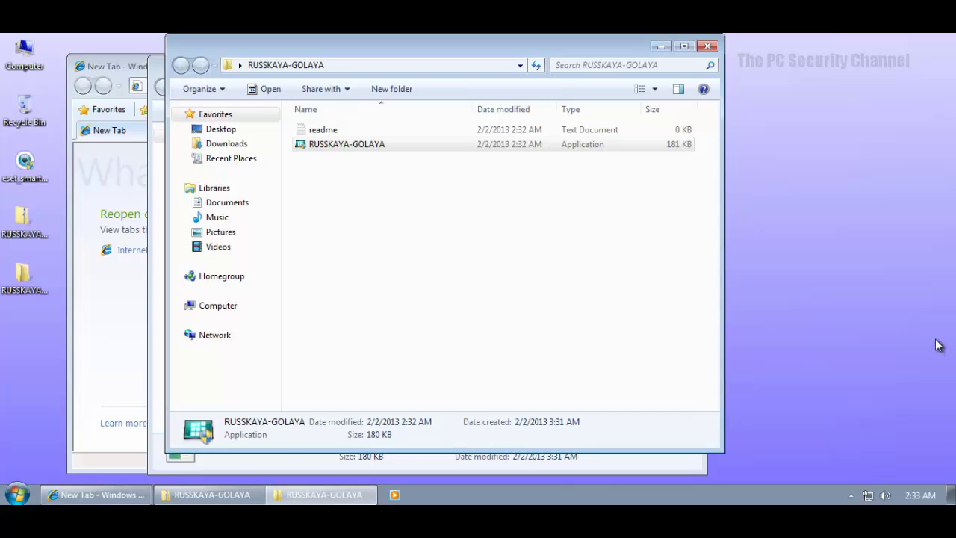
Try to run the extracted RUSSKAYA-GOLAYA application a second time
double_click(369, 144)
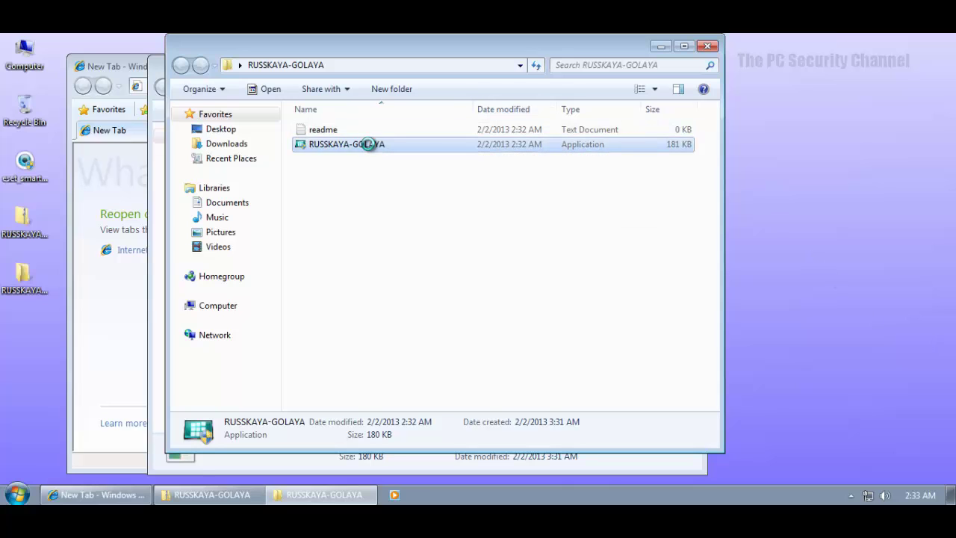
right_click(369, 146)
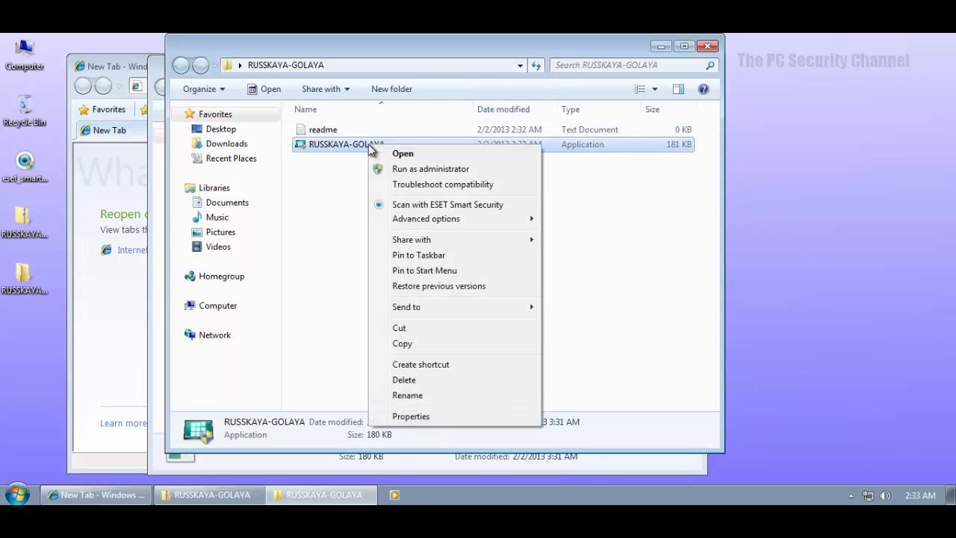
left_click(562, 303)
Open the main window of ESET Smart Security
left_click(851, 495)
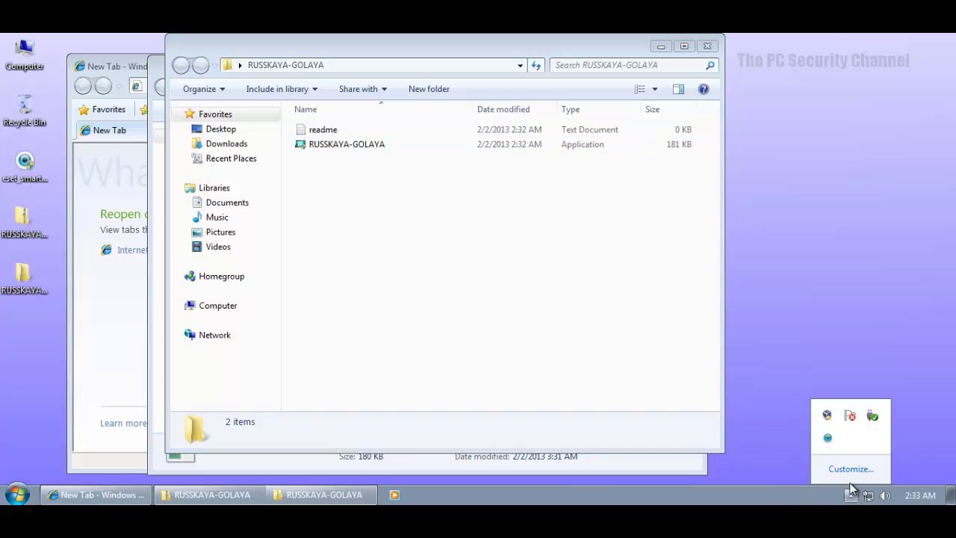
left_click(828, 439)
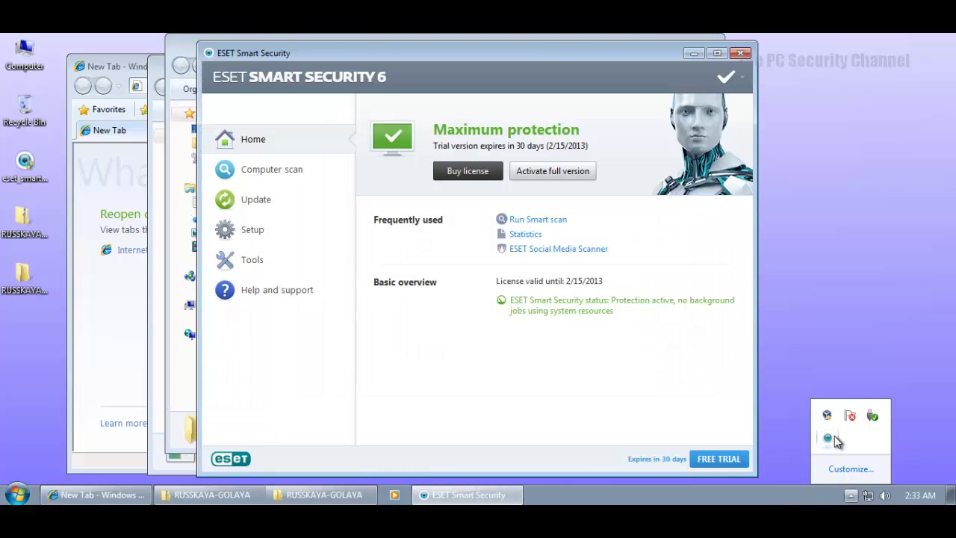
Review the running processes and their risk levels in ESET Smart Security, then close its window
left_click(286, 261)
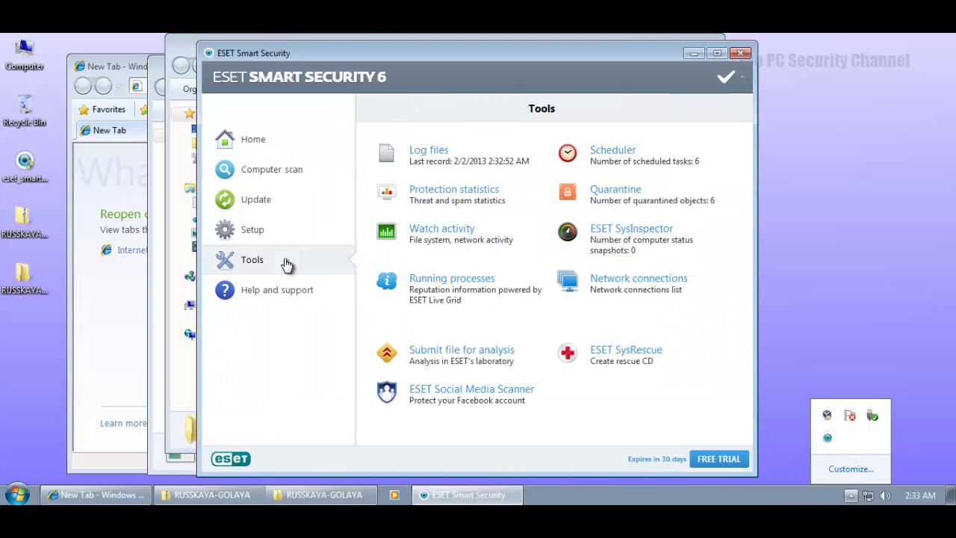
left_click(497, 290)
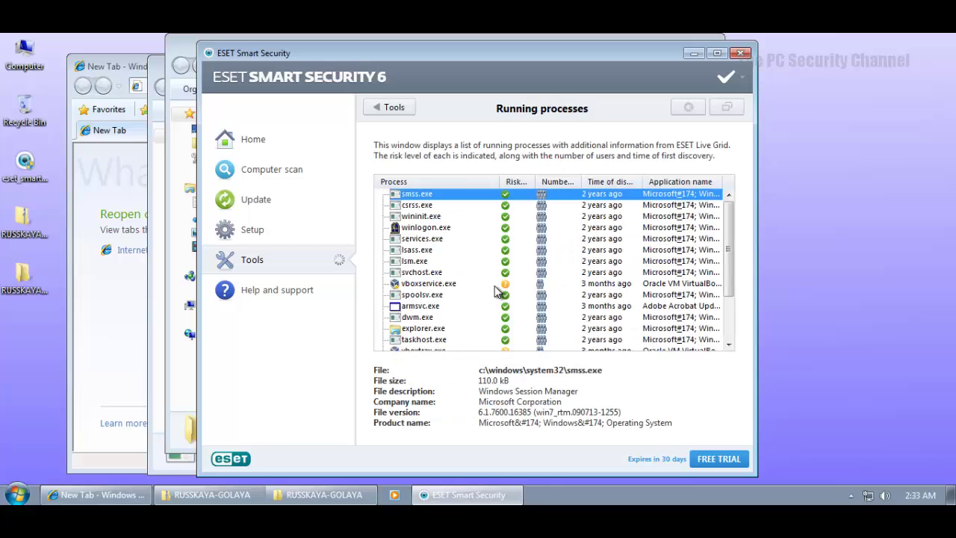
left_click(457, 285)
left_click(470, 316)
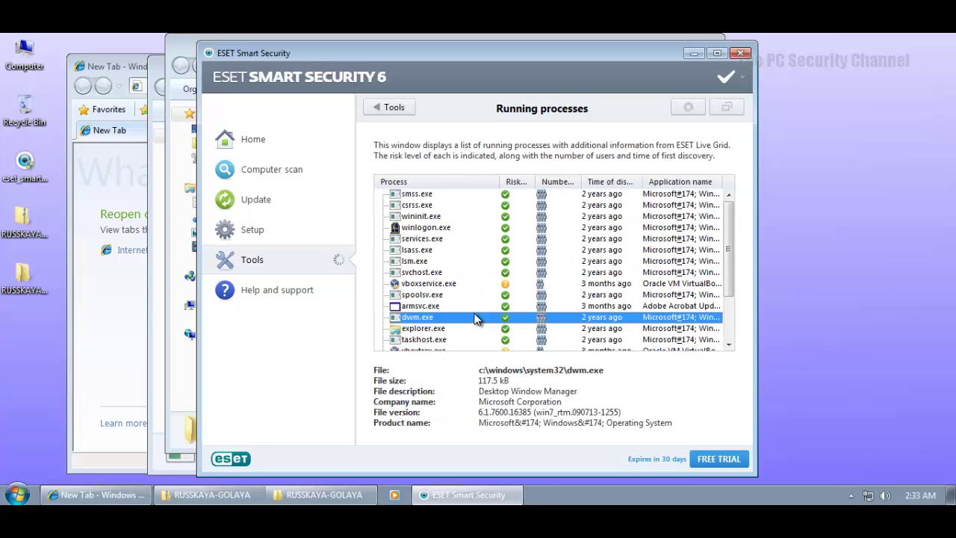
scroll(478, 306, "down", 2)
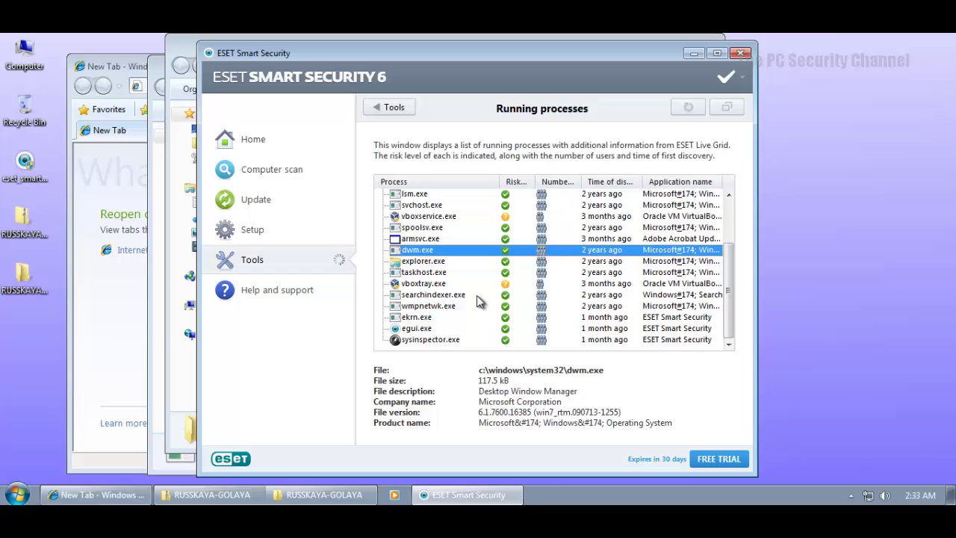
scroll(478, 301, "up", 2)
key("Home")
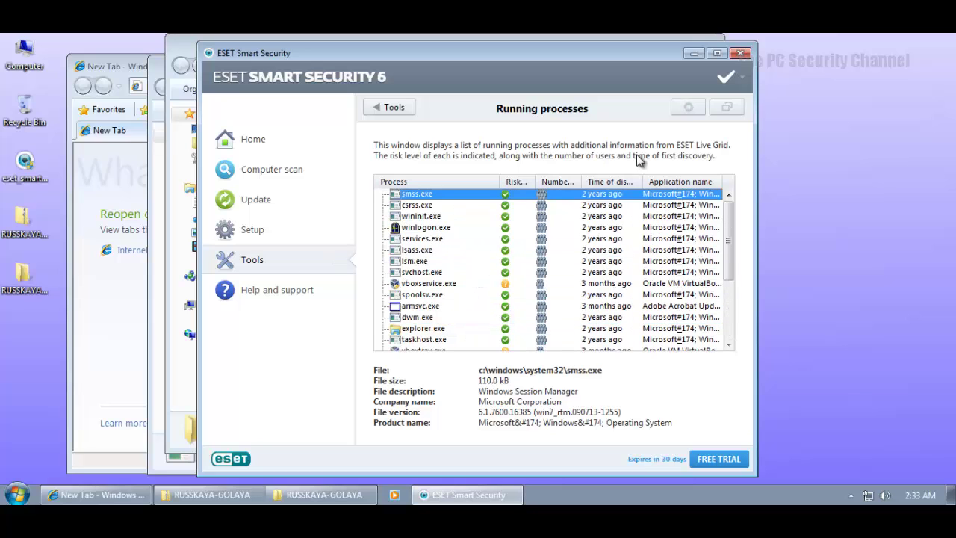
scroll(562, 247, "down", 3)
scroll(560, 243, "up", 3)
left_click(741, 53)
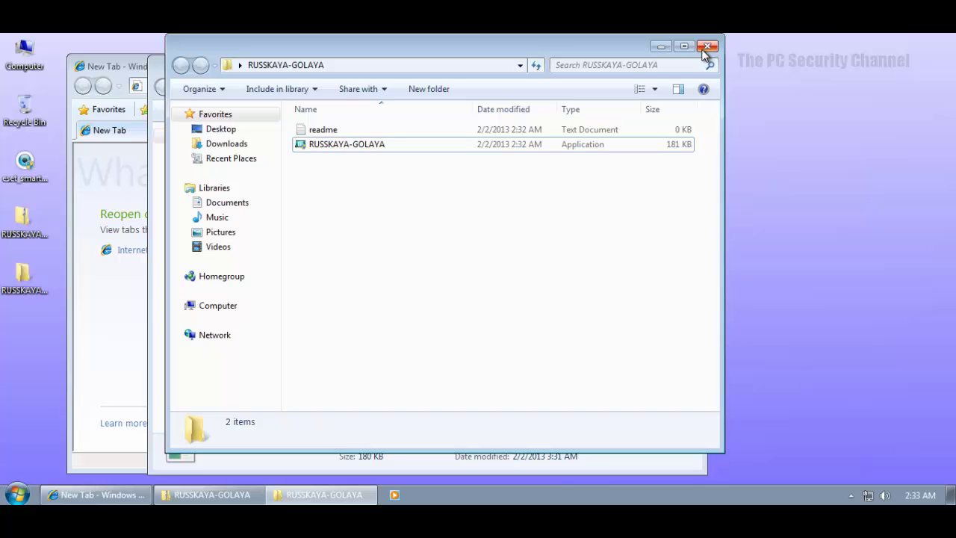
Close both RUSSKAYA-GOLAYA folder windows and the Internet Explorer window
left_click(708, 48)
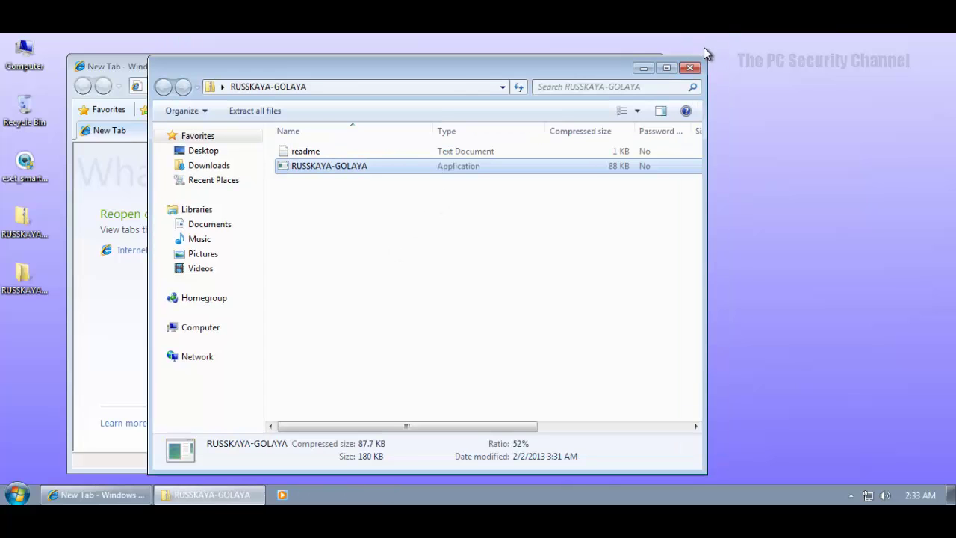
left_click(689, 68)
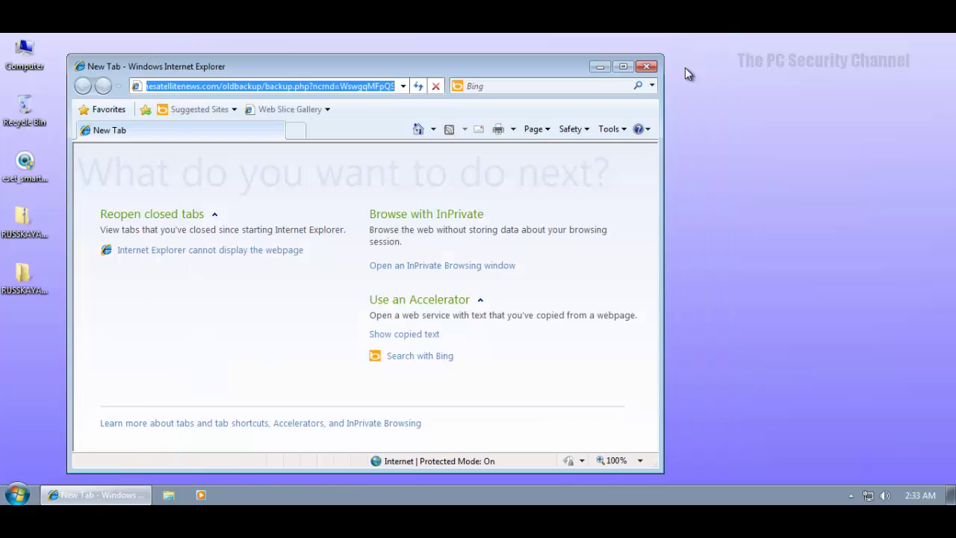
left_click(648, 69)
Permanently delete the RUSSKAYA-GOLAYA archive and its extracted folder from the Desktop
left_click_drag(117, 223, 1, 350)
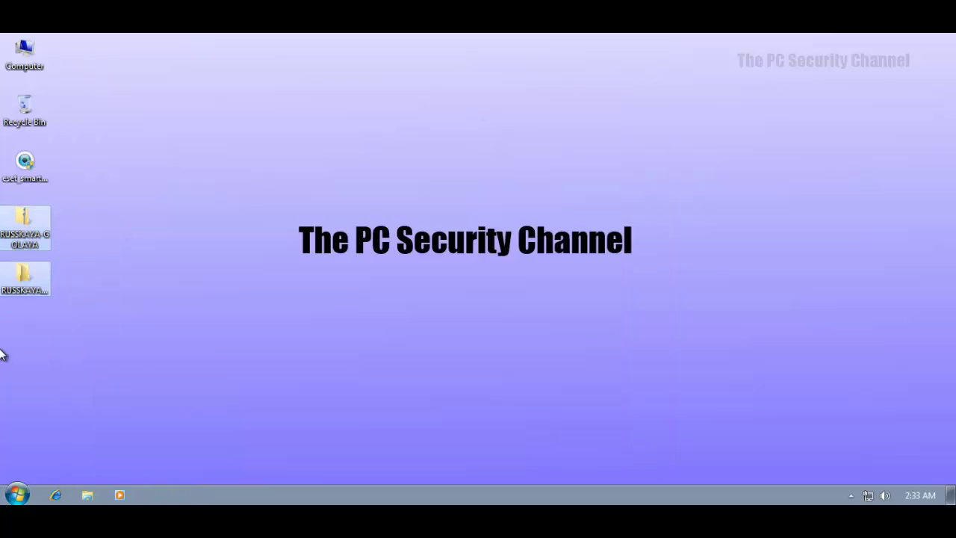
key("shift+Delete")
key("Return")
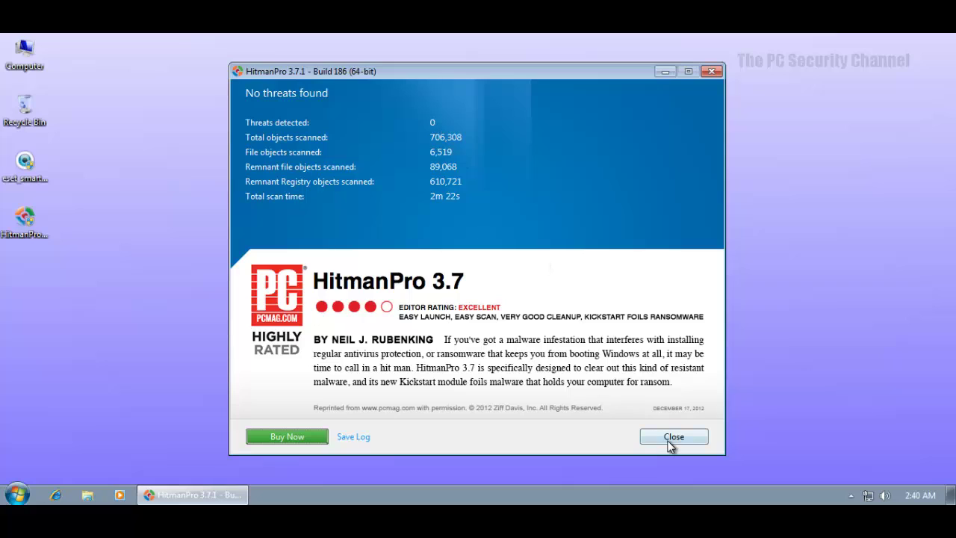
Close the HitmanPro scan results and check the protection status on ESET Smart Security's Home page
left_click(673, 441)
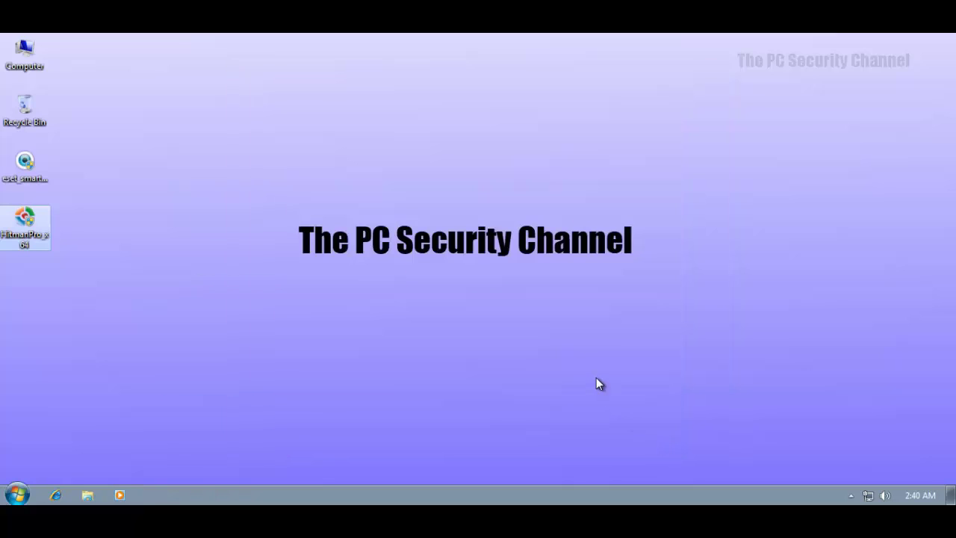
left_click(850, 495)
double_click(828, 438)
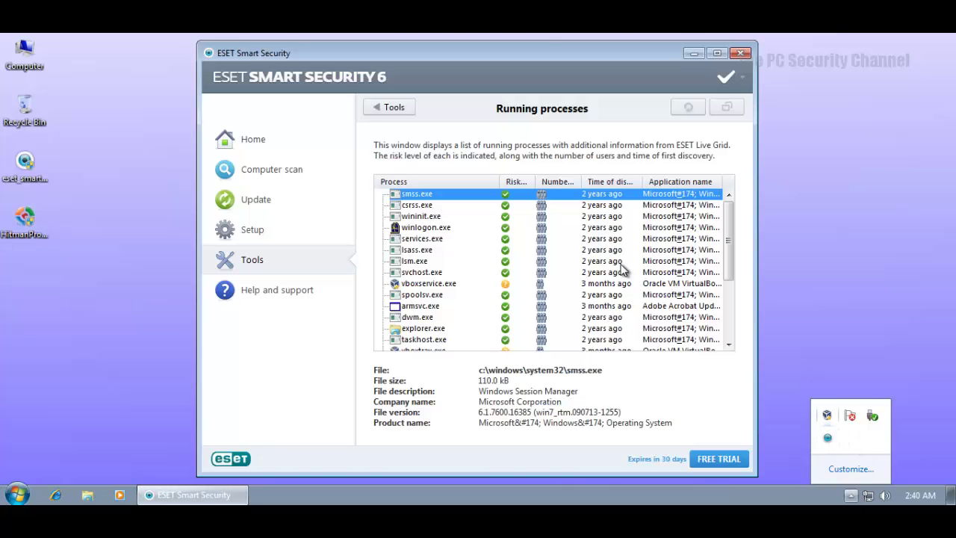
left_click(252, 149)
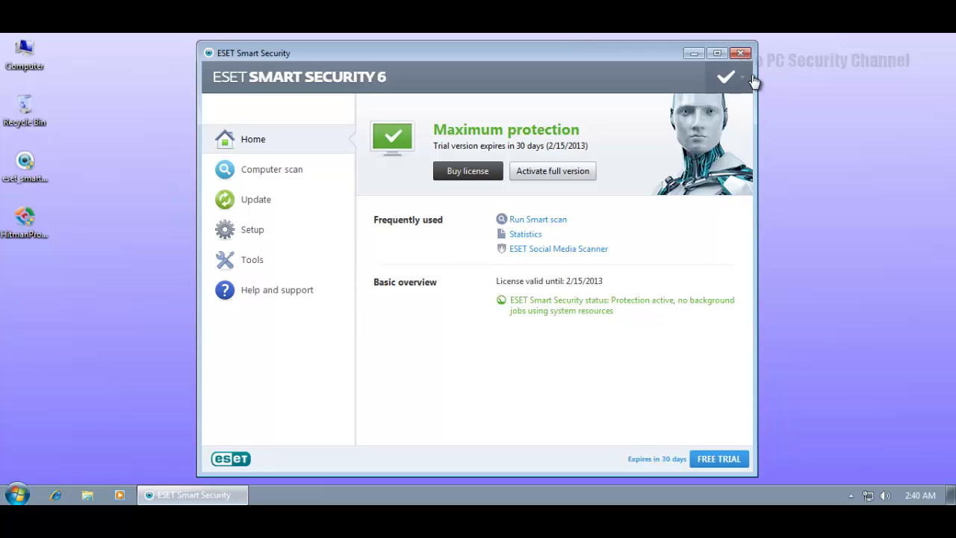
left_click(741, 53)
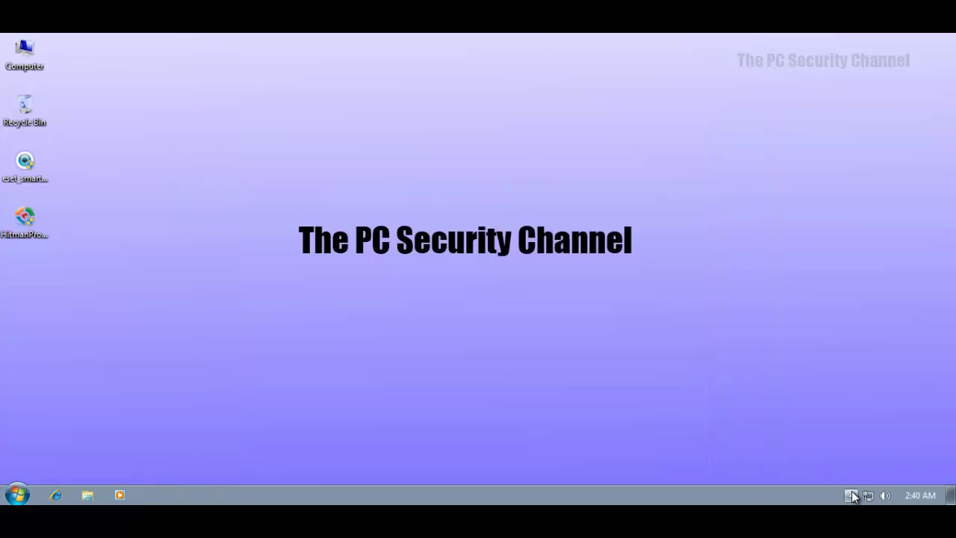
Move the ESET icon out of the hidden tray icons and temporarily disable antivirus and antispyware protection for a selected time interval
left_click(847, 495)
left_click_drag(900, 499, 900, 499)
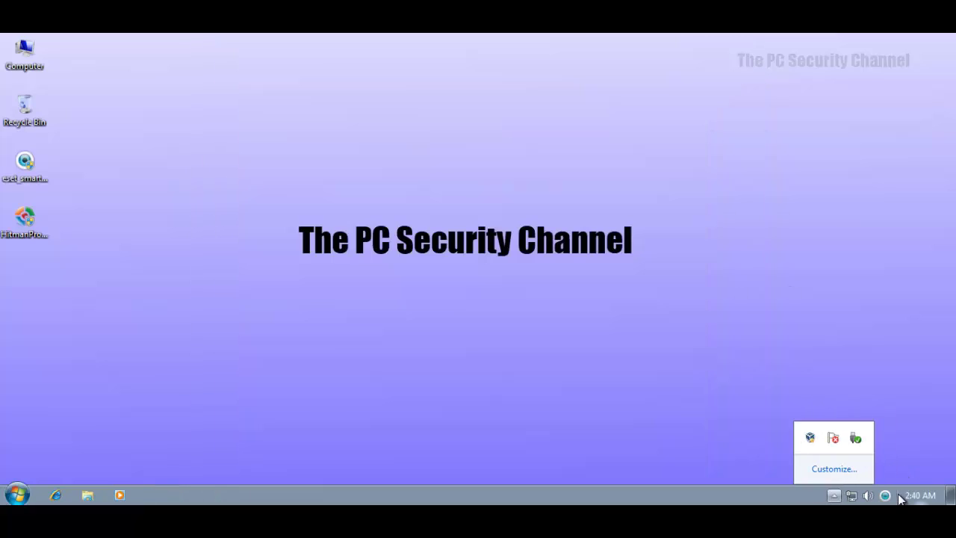
right_click(892, 496)
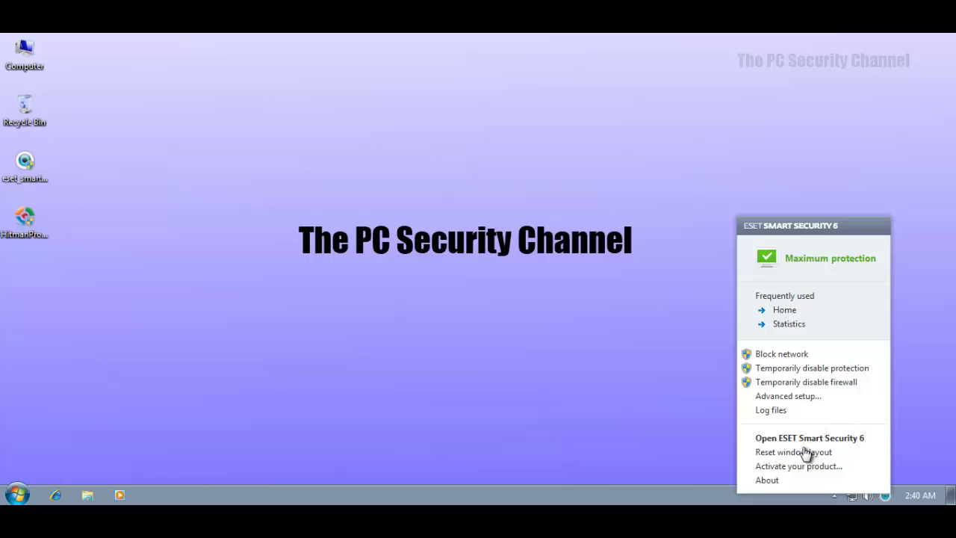
left_click(802, 369)
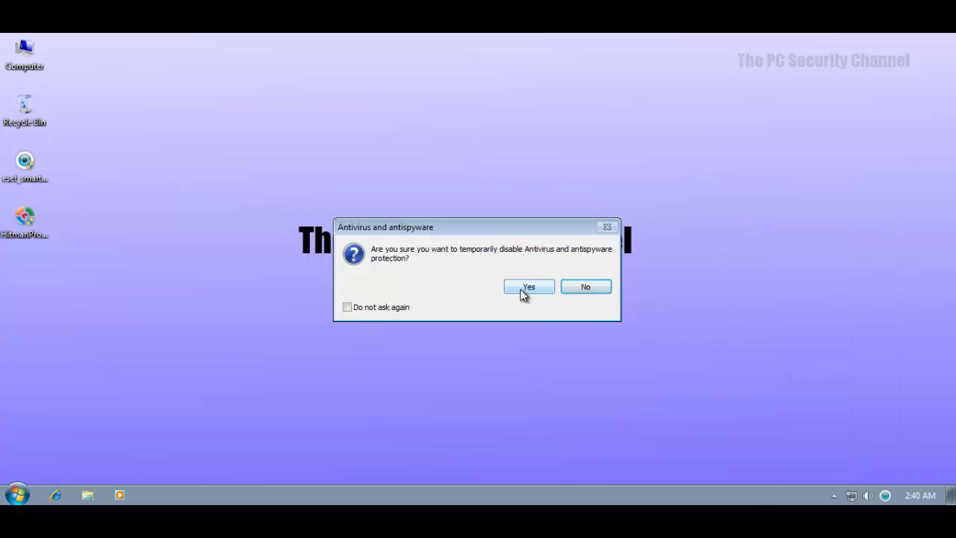
left_click(526, 288)
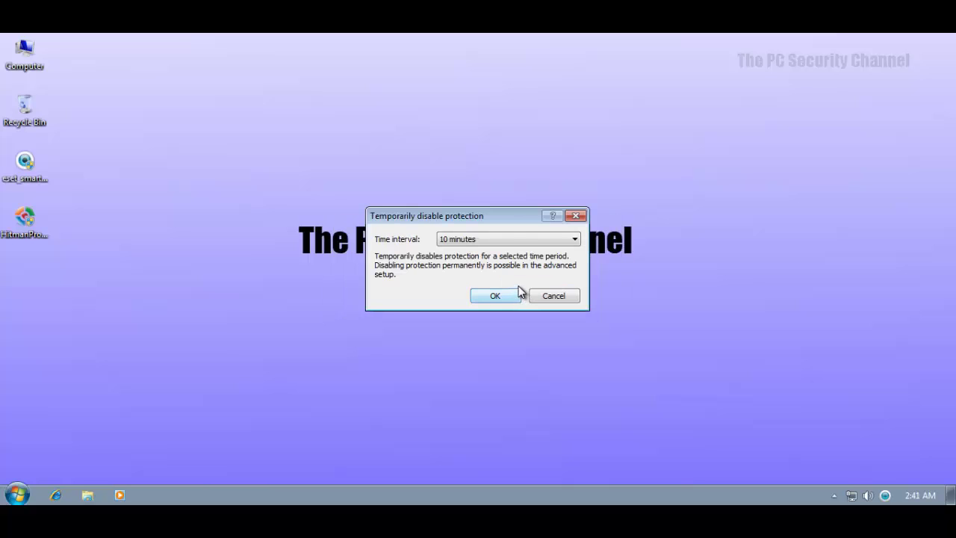
left_click(511, 239)
left_click(502, 279)
left_click(497, 296)
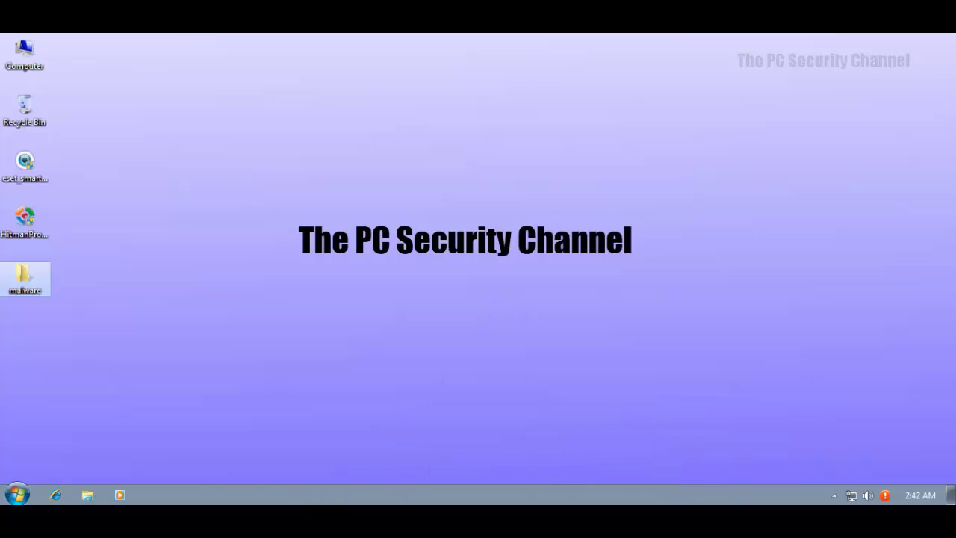
Check the size and file count in the properties of the malware folder on the Desktop
right_click(43, 283)
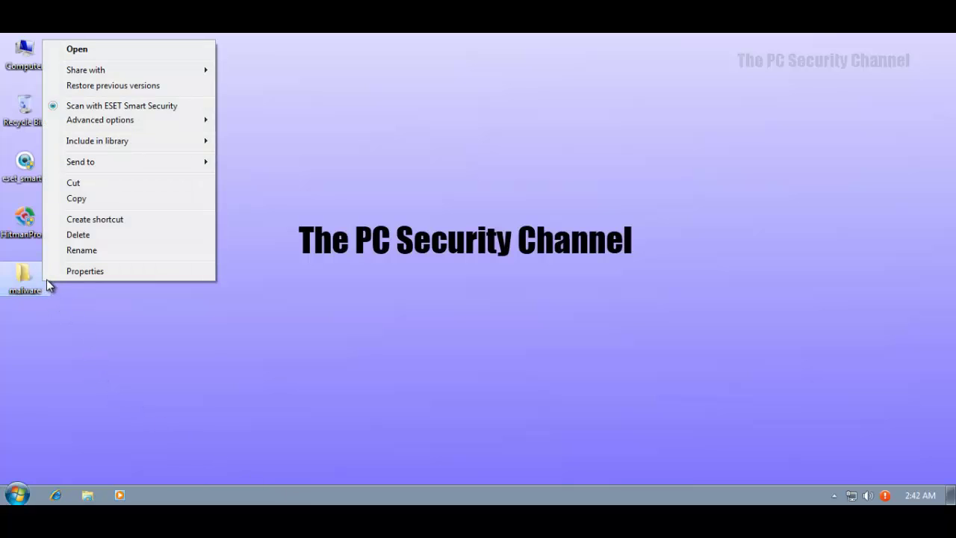
left_click(85, 271)
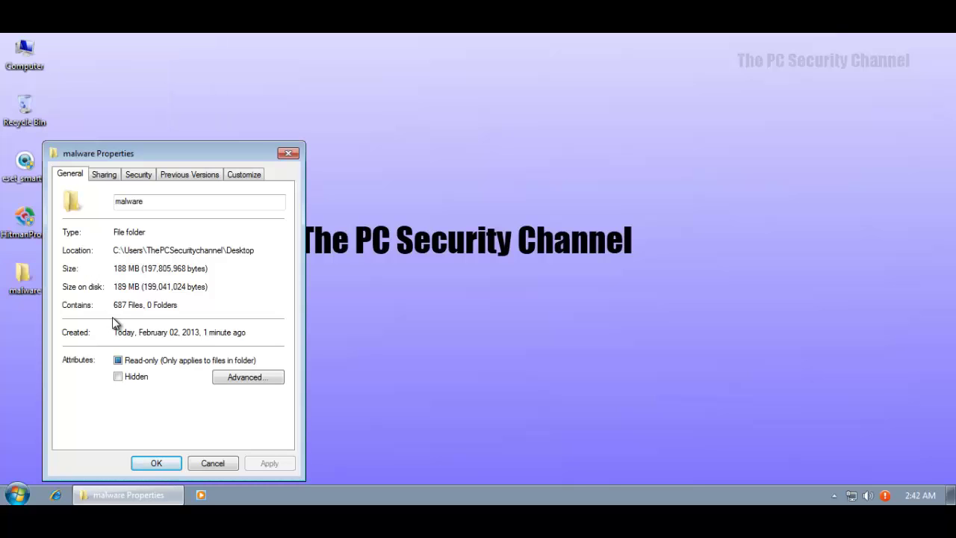
left_click(289, 153)
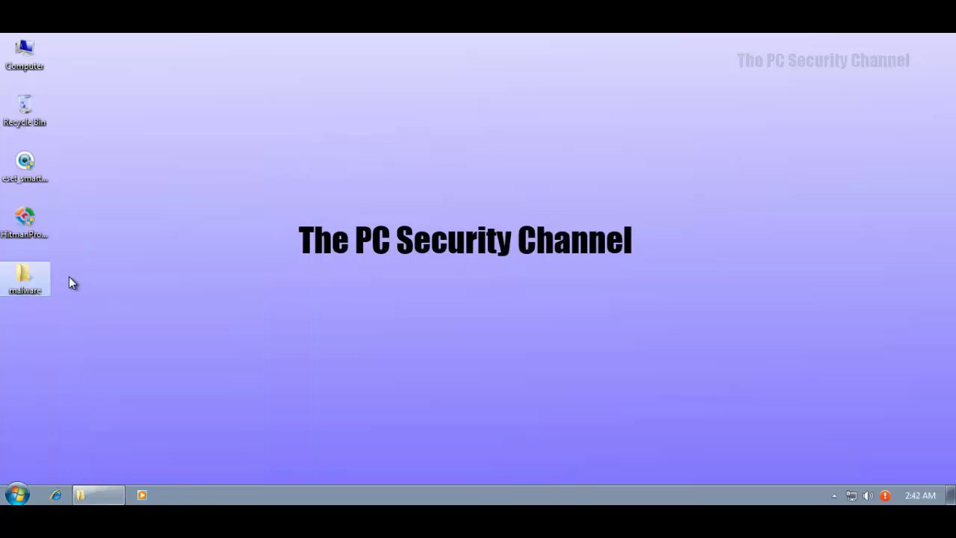
Open the malware folder, look through its files down to the end of the list, and close it
double_click(2, 278)
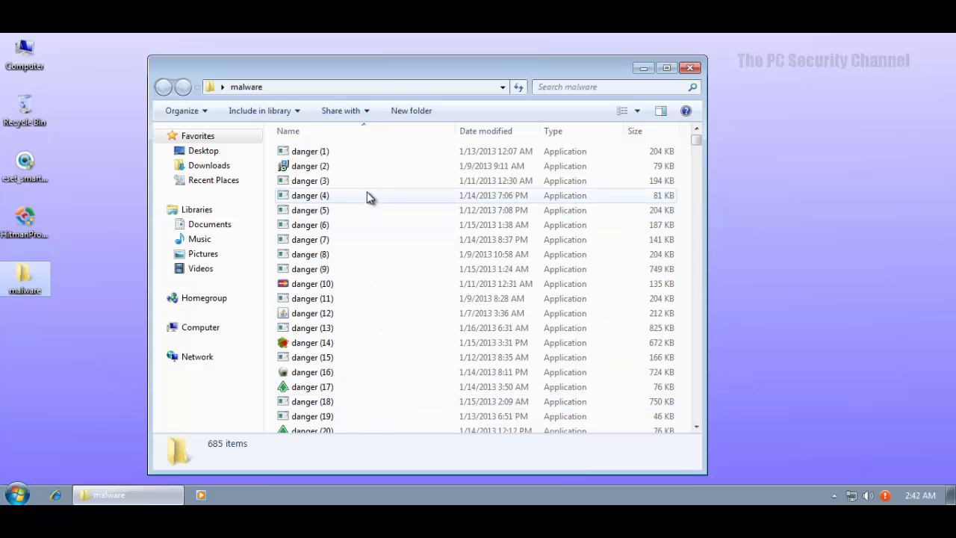
scroll(368, 208, "down", 8)
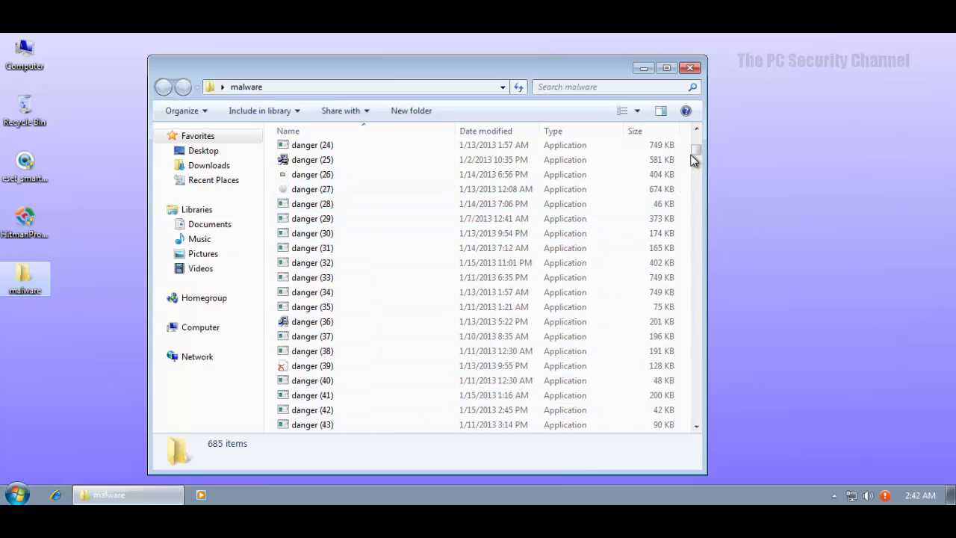
left_click_drag(691, 156, 698, 420)
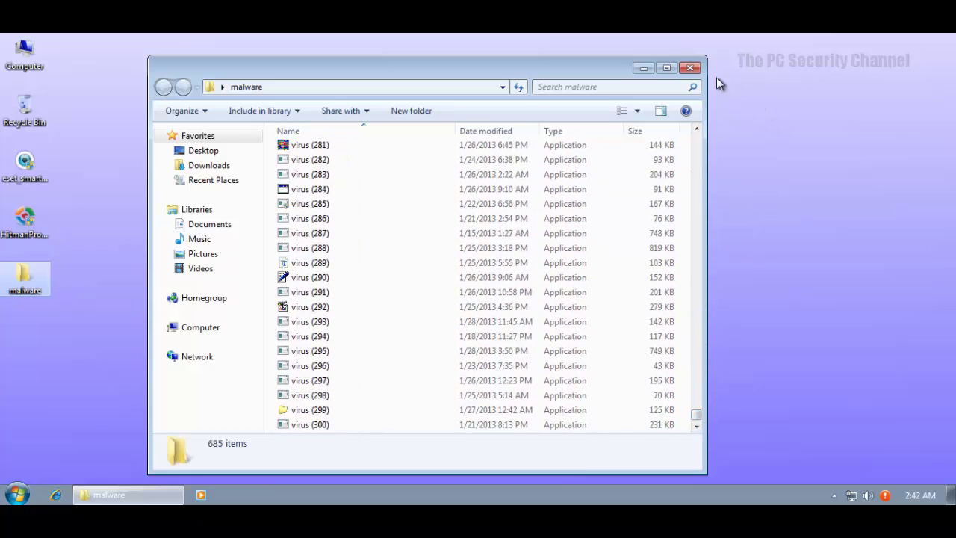
left_click(690, 67)
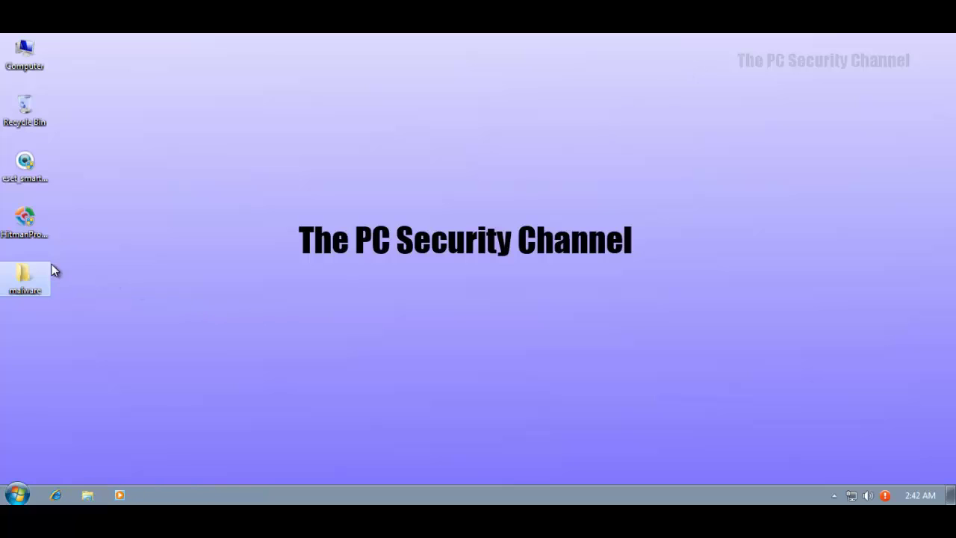
Scan and clean the malware folder on the Desktop with ESET Smart Security
right_click(31, 274)
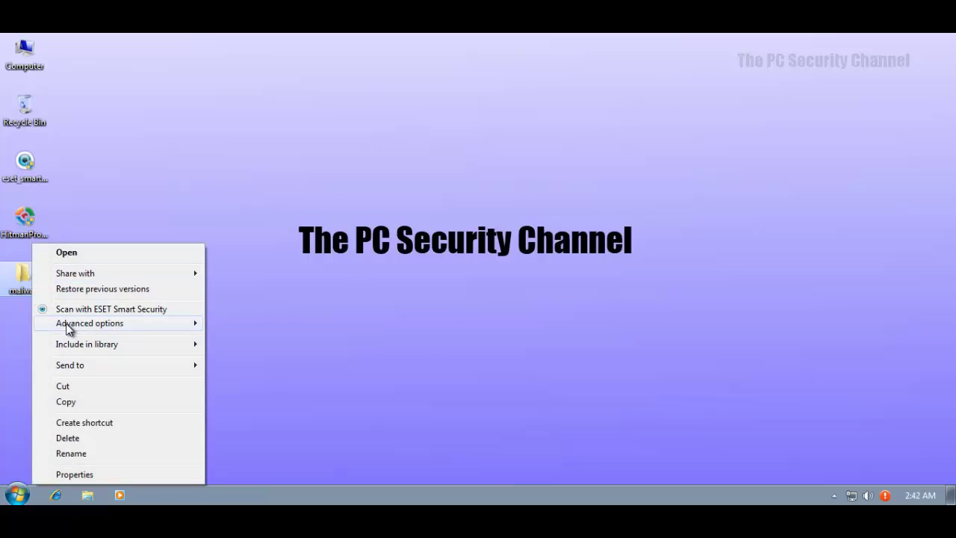
mouse_move(67, 329)
left_click(252, 324)
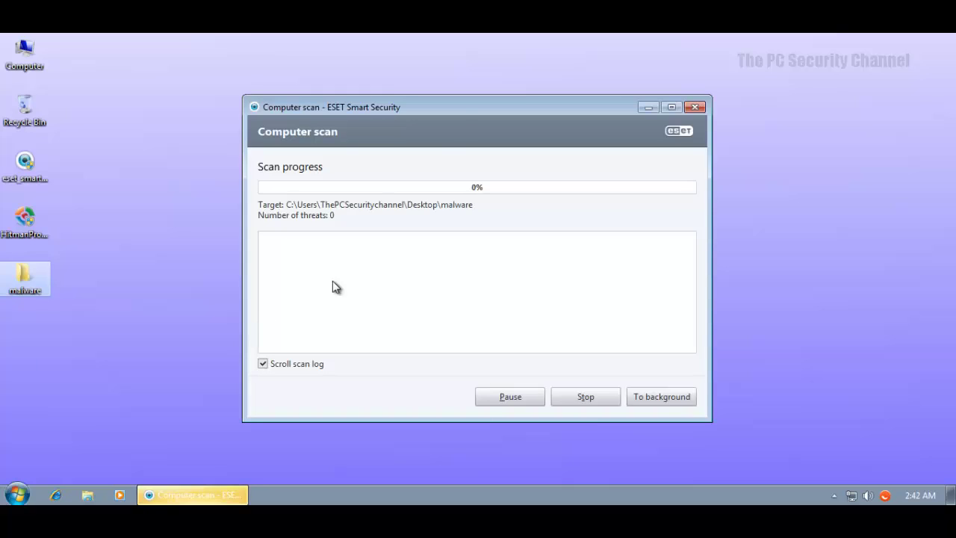
left_click(456, 110)
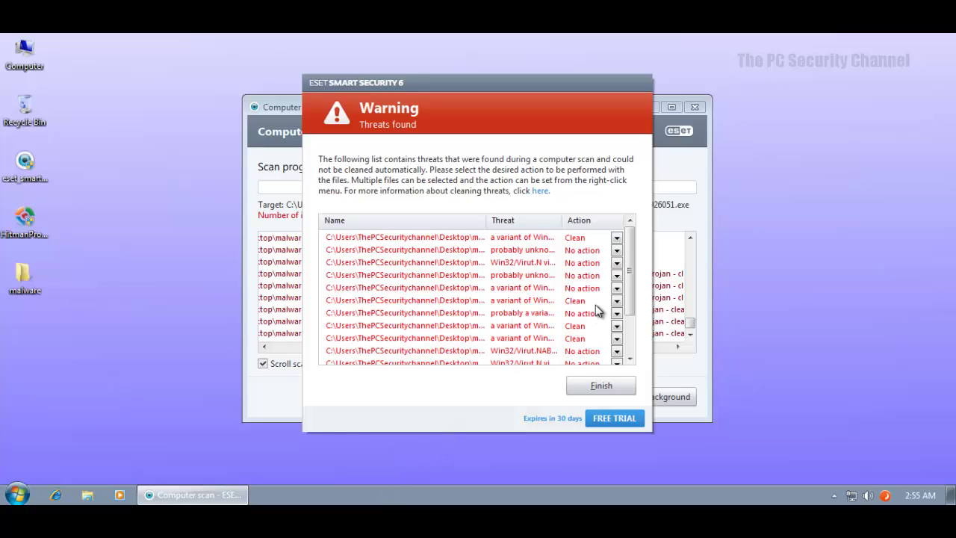
Try to select all the uncleaned threats in the warning list at once
left_click(583, 237)
left_click(495, 248)
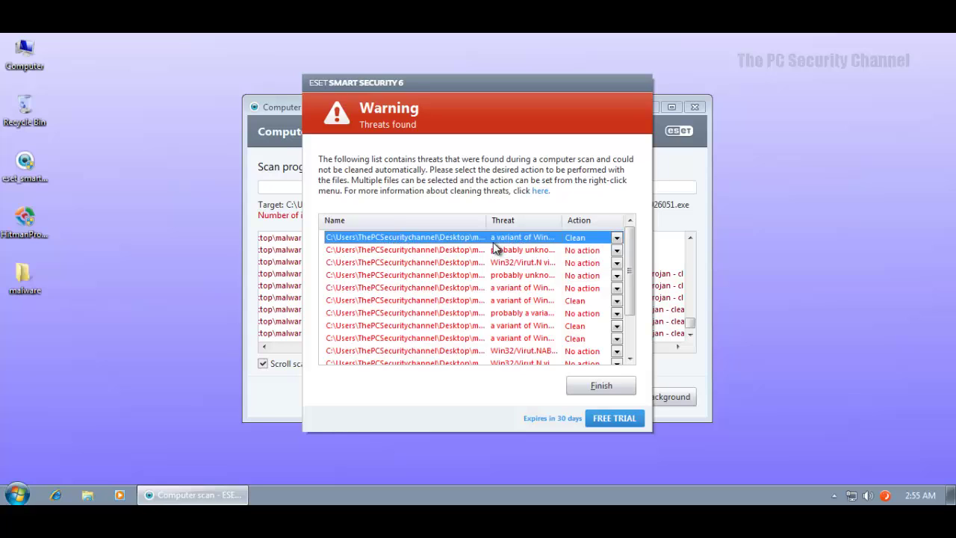
left_click_drag(629, 262, 632, 320)
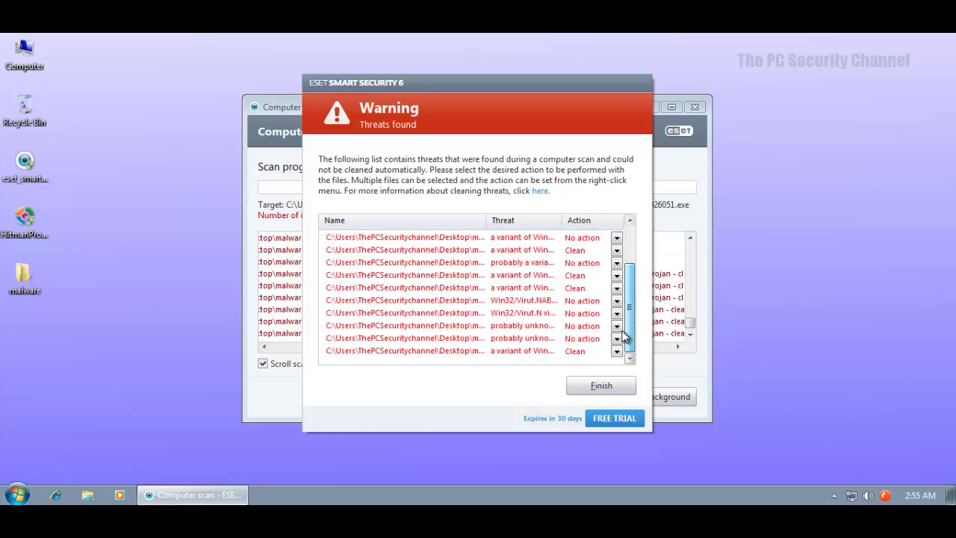
left_click(566, 352, "shift")
Set the action to Delete for the third-to-last listed threat and the Win32/Virut.N and Win32/Virut.NAB threats directly above it
left_click(590, 326)
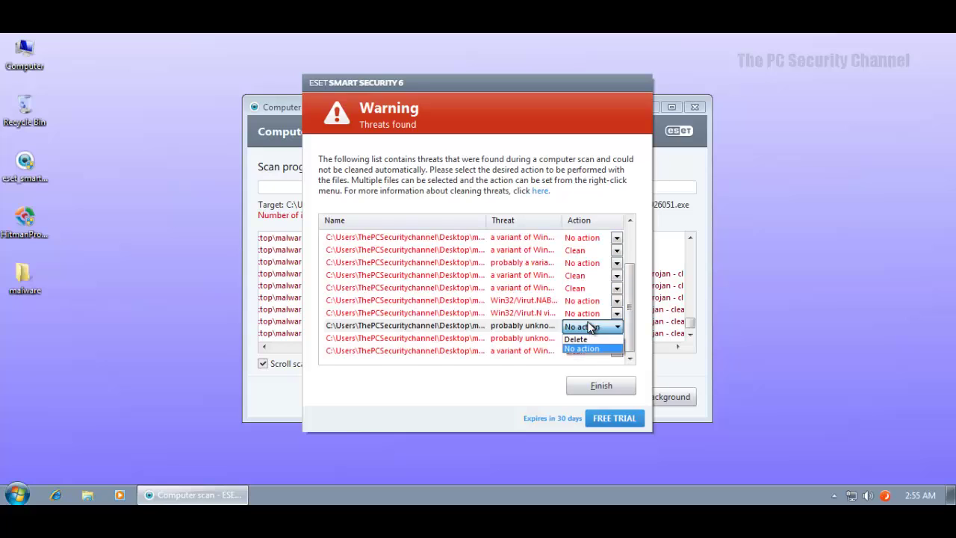
left_click(577, 339)
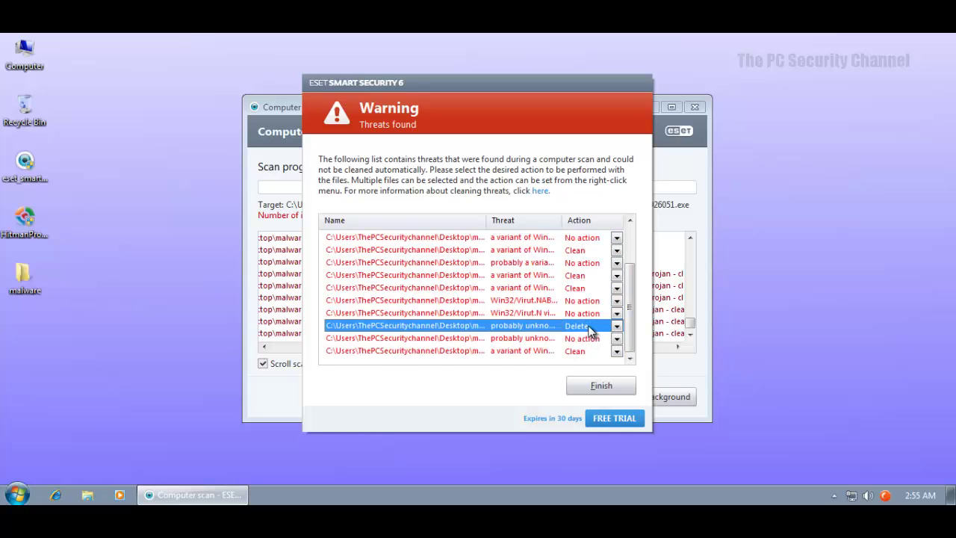
left_click(590, 313)
left_click(579, 327)
left_click(590, 301)
left_click(588, 302)
left_click(589, 313)
Set the action to Delete for the two threats directly above Win32/Virut.NAB, and keep No action for the second-to-last threat
left_click(587, 289)
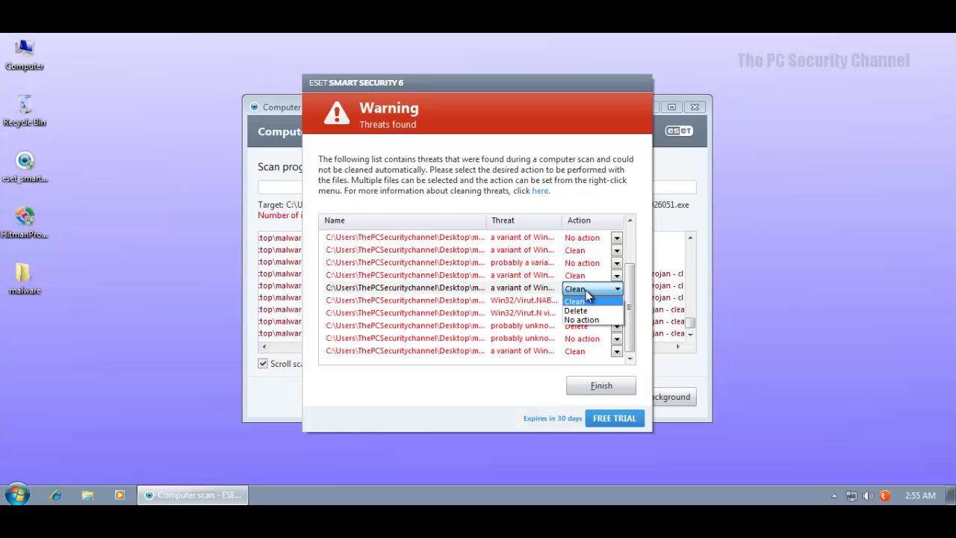
left_click(585, 288)
left_click(586, 276)
left_click(587, 276)
left_click(588, 298)
left_click(584, 340)
left_click(583, 340)
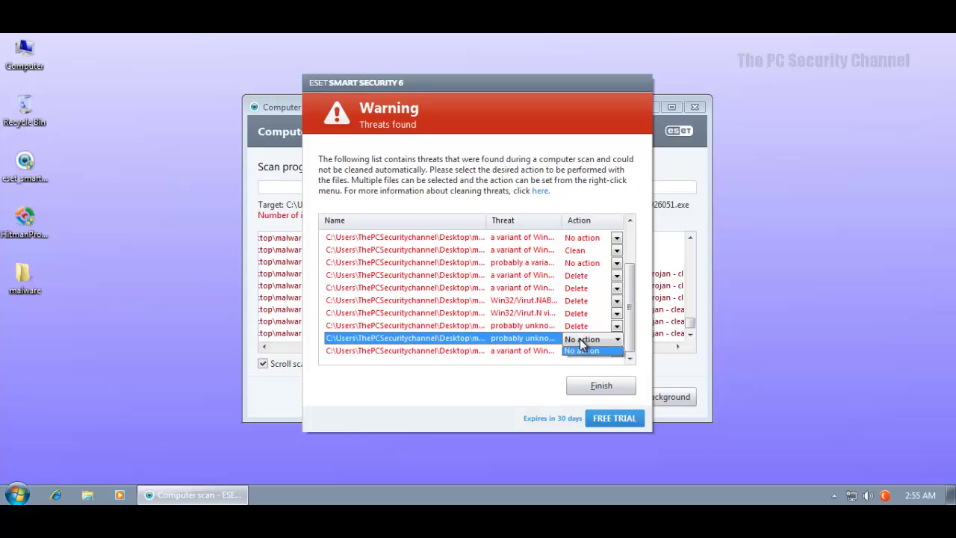
left_click(582, 350)
Set the action to Delete for the "probably a variant" threat and the two "a variant" threats directly above it
left_click_drag(630, 322, 630, 297)
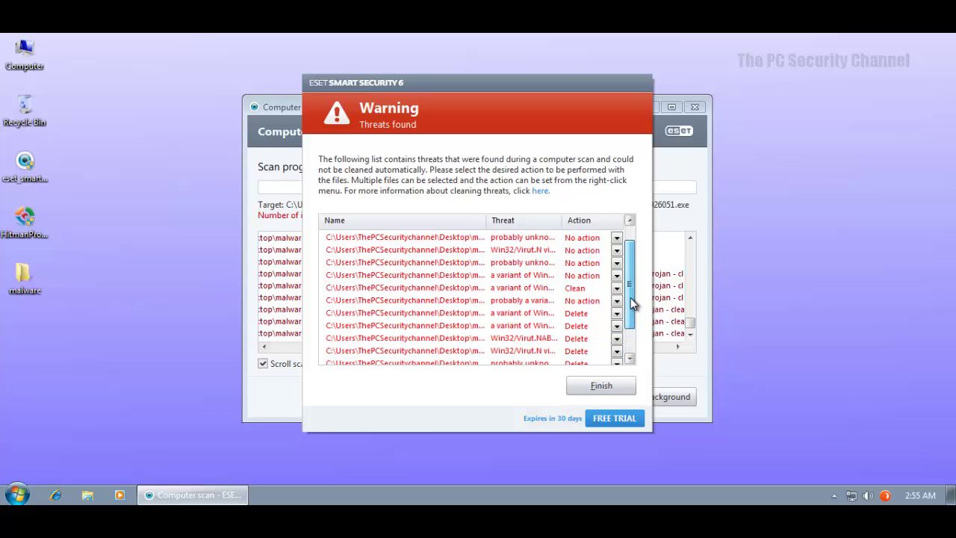
left_click(587, 301)
left_click(589, 300)
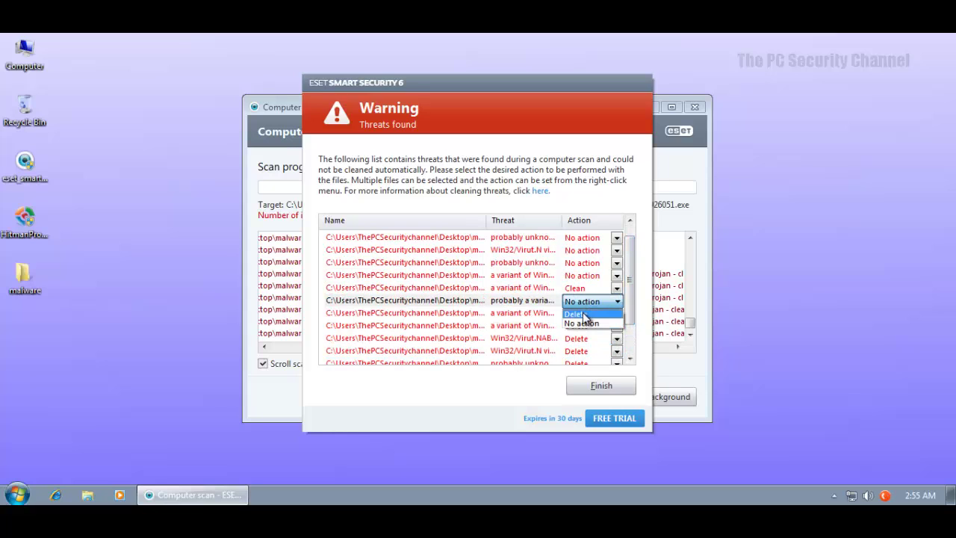
left_click(584, 314)
left_click(587, 288)
left_click(587, 288)
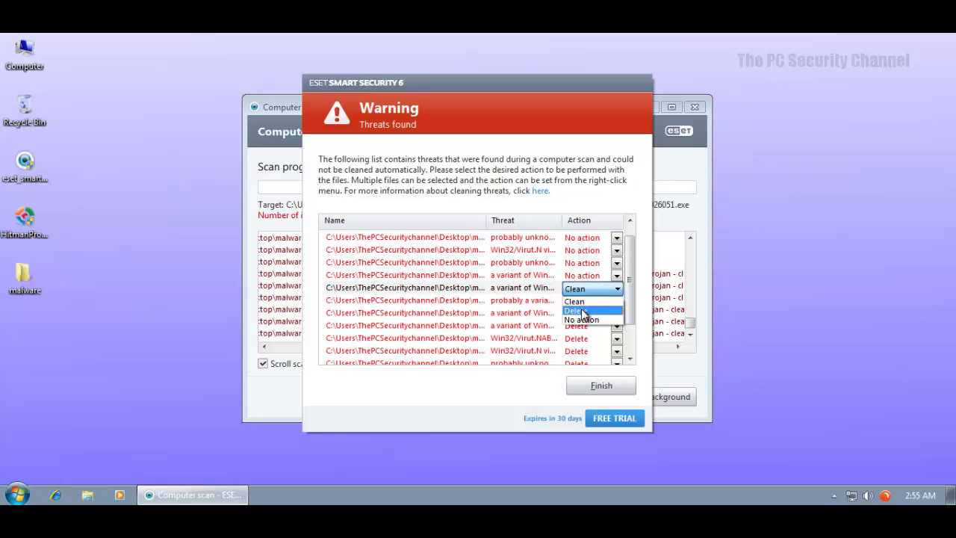
left_click(582, 309)
left_click(588, 277)
left_click(588, 278)
left_click(587, 289)
Set the action to Delete for the upper Win32/Virut.N threat and the "probably unknown" threats directly above and below it
left_click(590, 262)
left_click(590, 263)
left_click(588, 276)
left_click(590, 250)
left_click(591, 251)
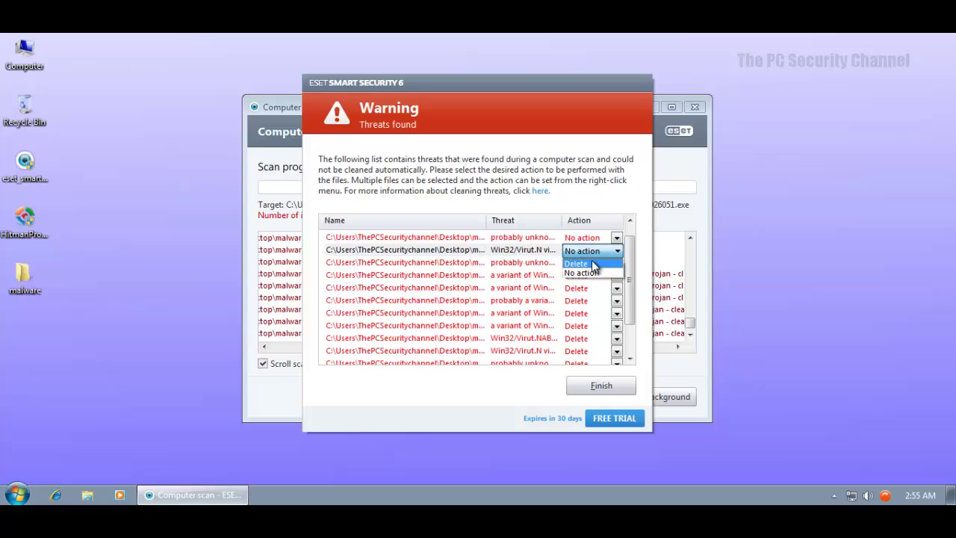
left_click(594, 265)
left_click(596, 238)
left_click(596, 237)
left_click(594, 249)
Set the action to Delete for the first and last threats in the list, and finish the threat handling
left_click_drag(632, 267, 632, 241)
left_click(592, 239)
left_click(593, 238)
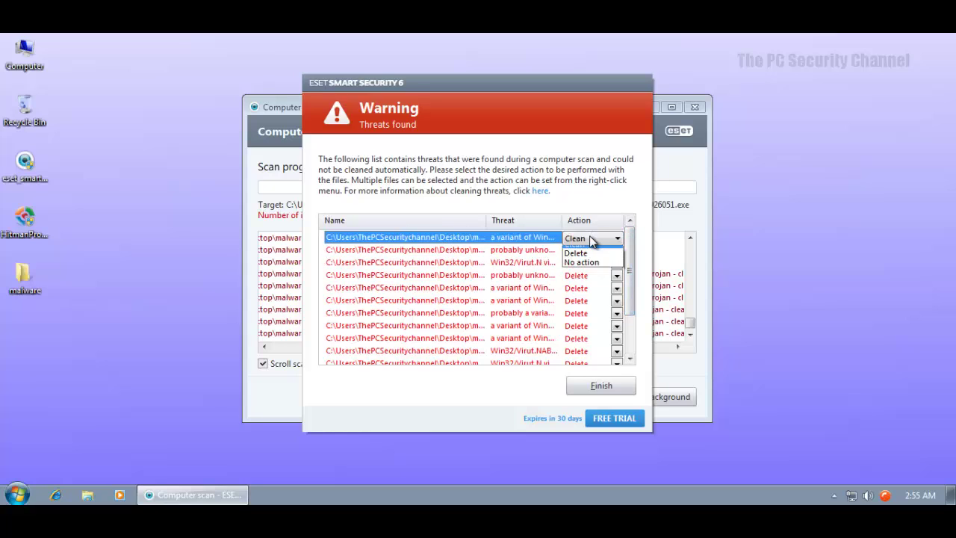
left_click(579, 253)
left_click_drag(630, 267, 632, 324)
left_click(604, 350)
left_click(603, 350)
left_click(580, 373)
left_click(591, 387)
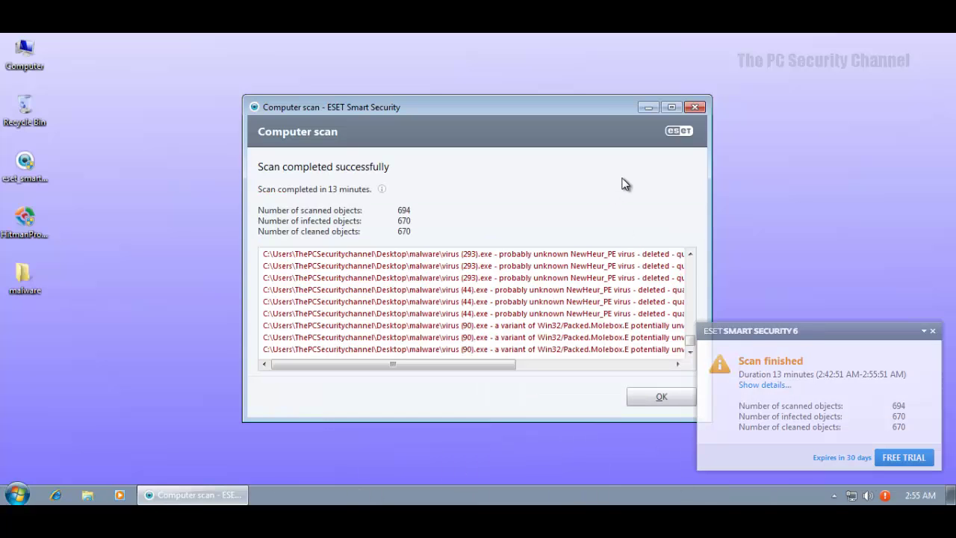
Dismiss the scan results and examine which files remain in the malware folder on the Desktop
left_click(662, 397)
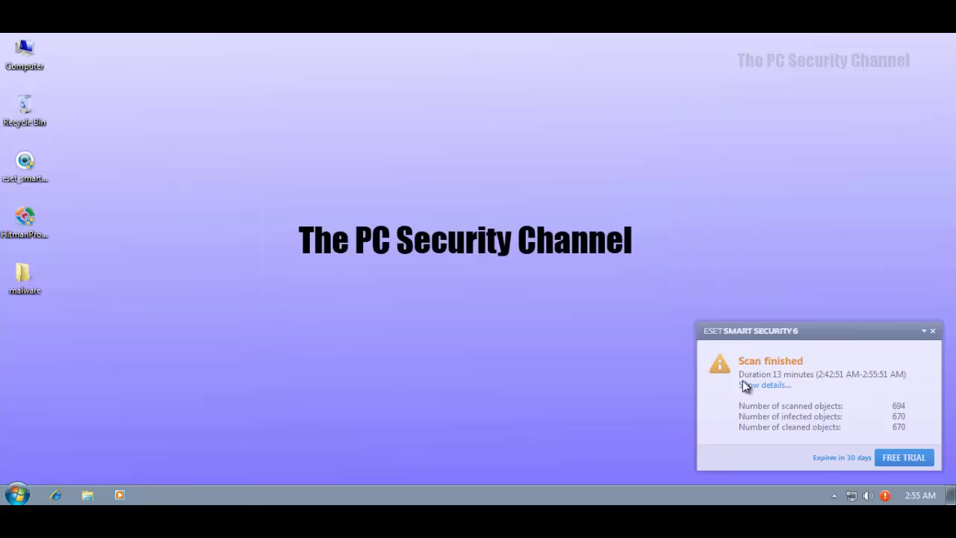
left_click(933, 331)
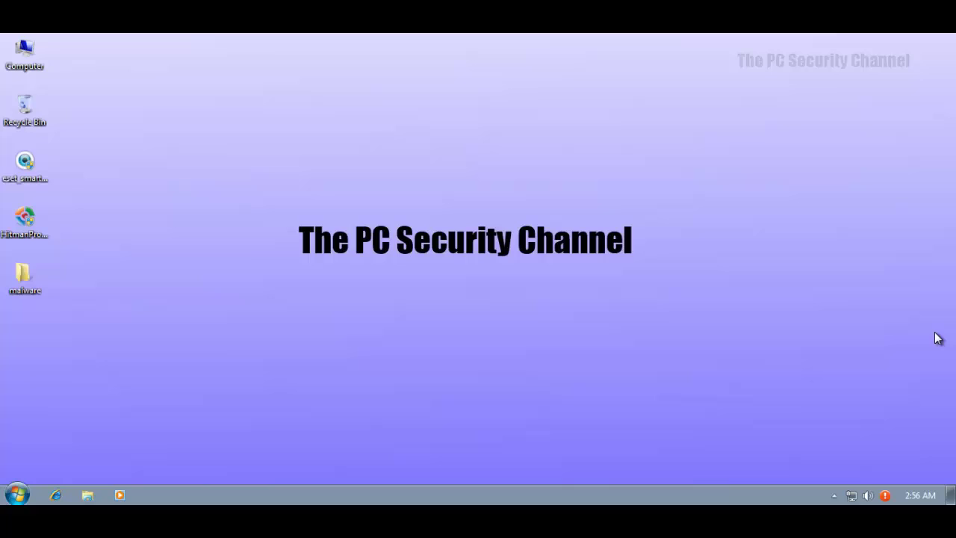
double_click(40, 263)
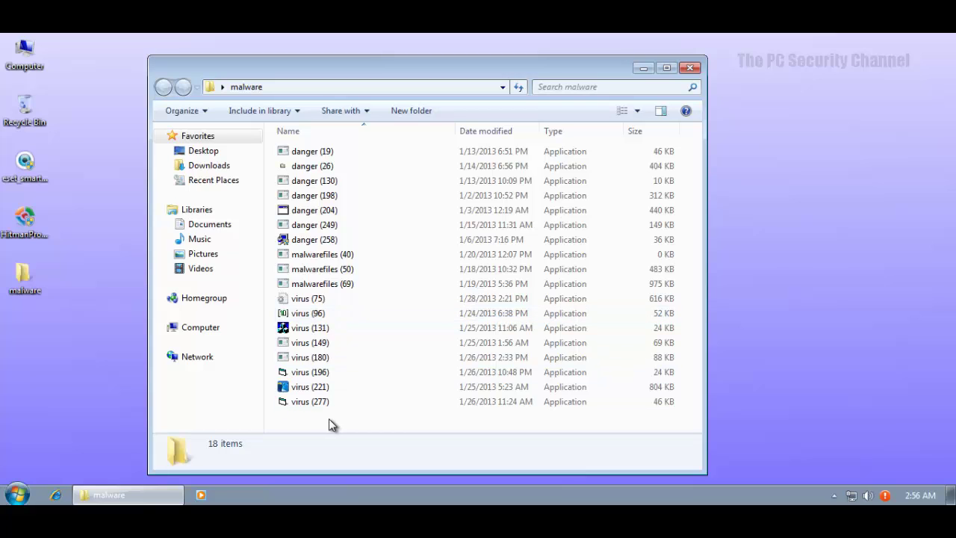
left_click(690, 69)
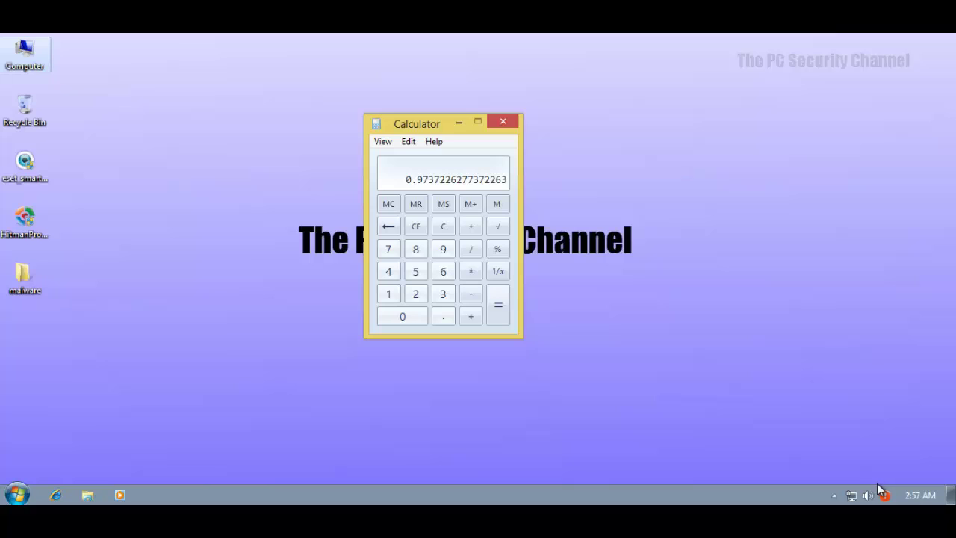
left_click(499, 124)
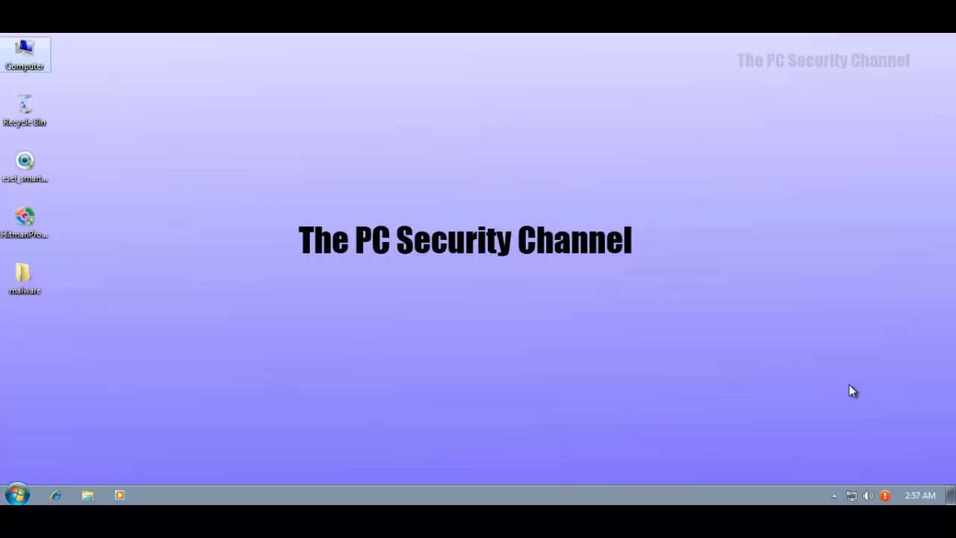
Start all antivirus and antispyware protection modules in ESET Smart Security, and open its advanced setup
left_click(885, 496)
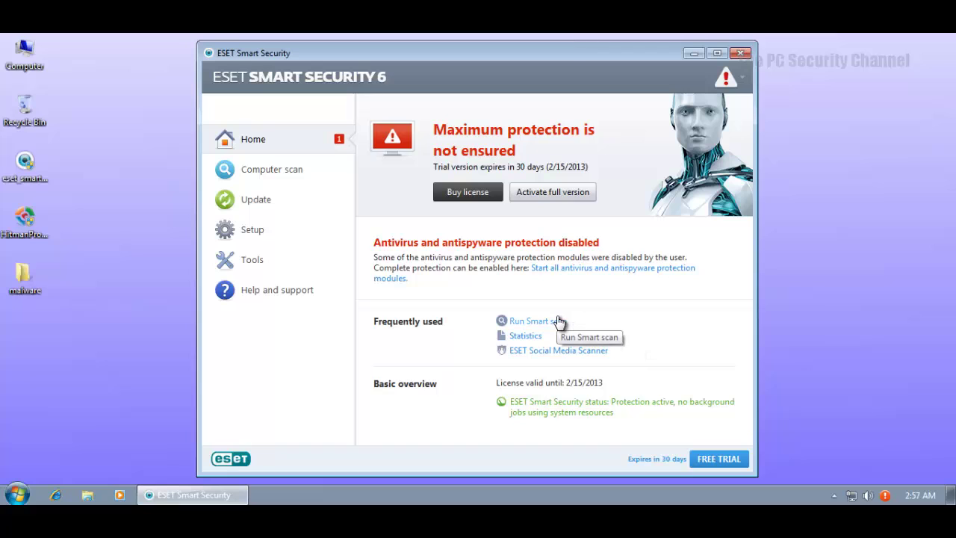
left_click(538, 276)
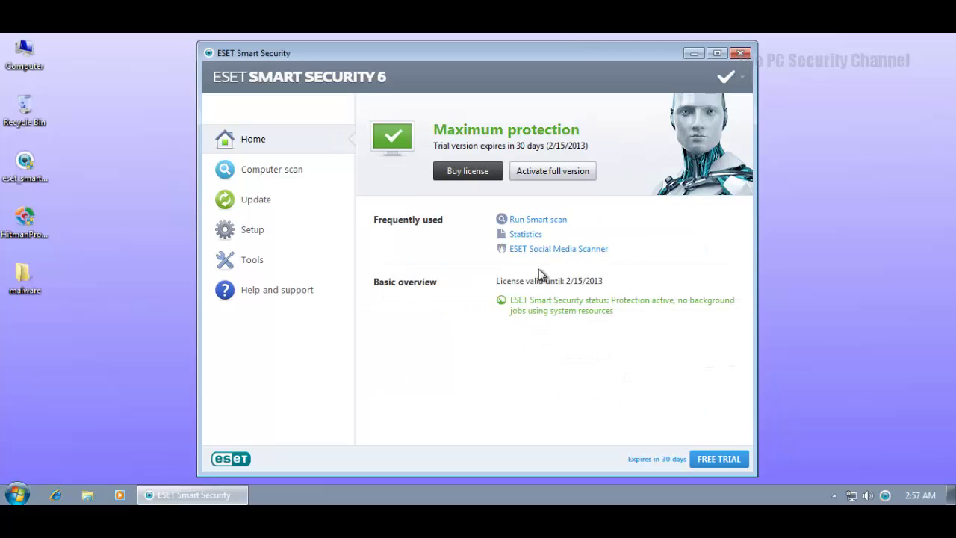
left_click(284, 256)
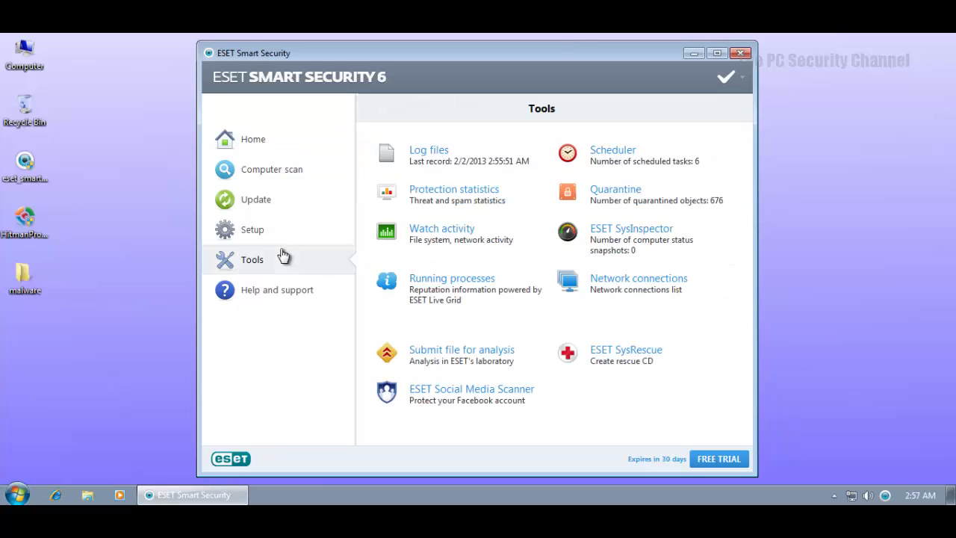
left_click(726, 76)
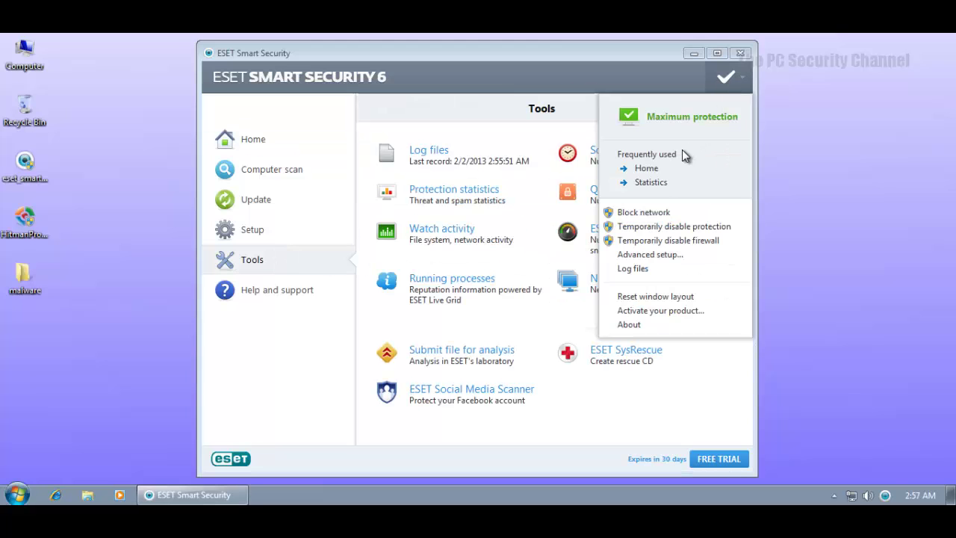
left_click(635, 254)
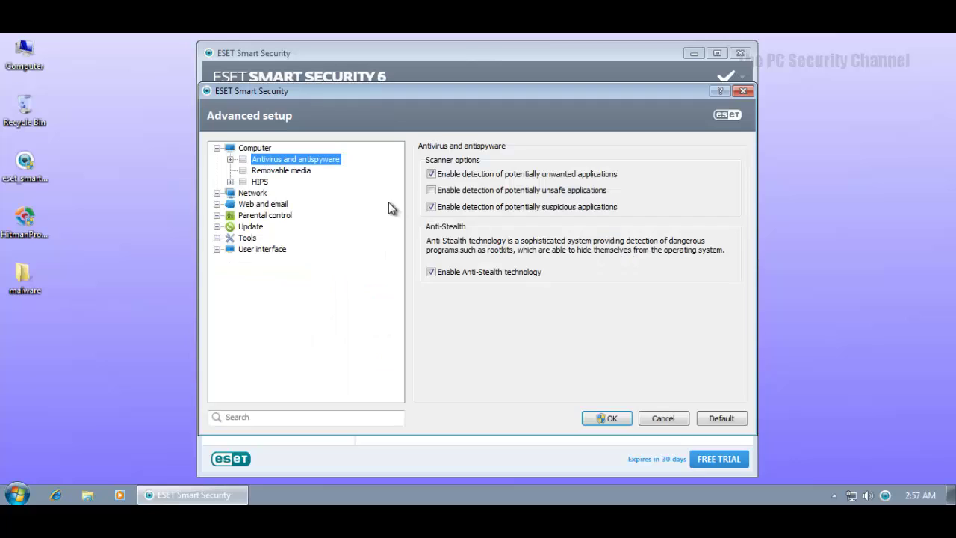
Recheck the malware folder, and enable Advanced heuristics/DNA/Smart signatures in the ThreatSense setup of real-time file system protection
double_click(36, 269)
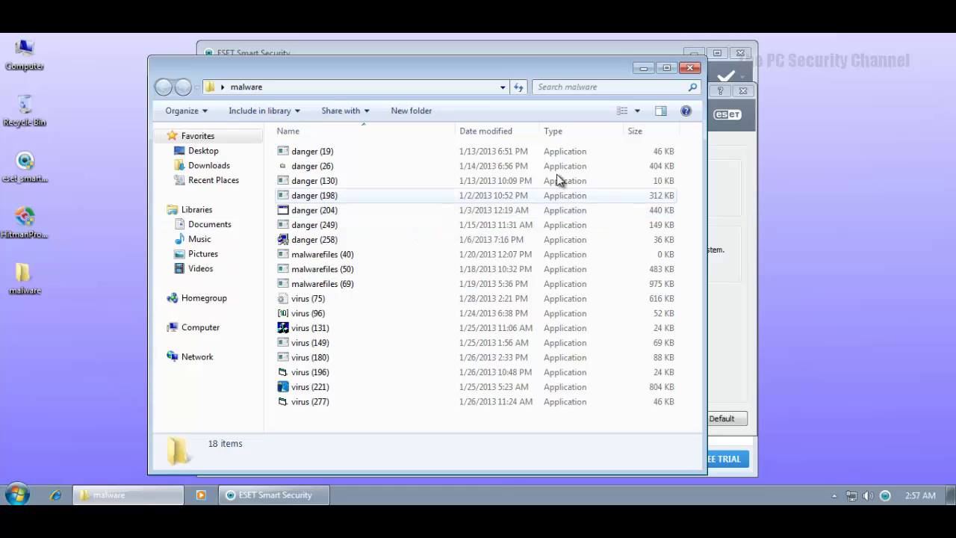
left_click(689, 67)
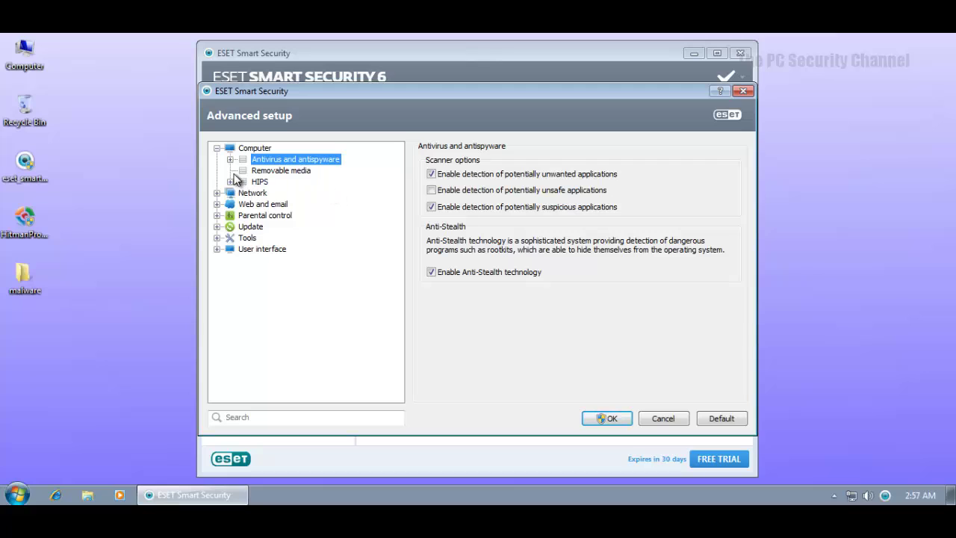
left_click_drag(228, 192, 232, 256)
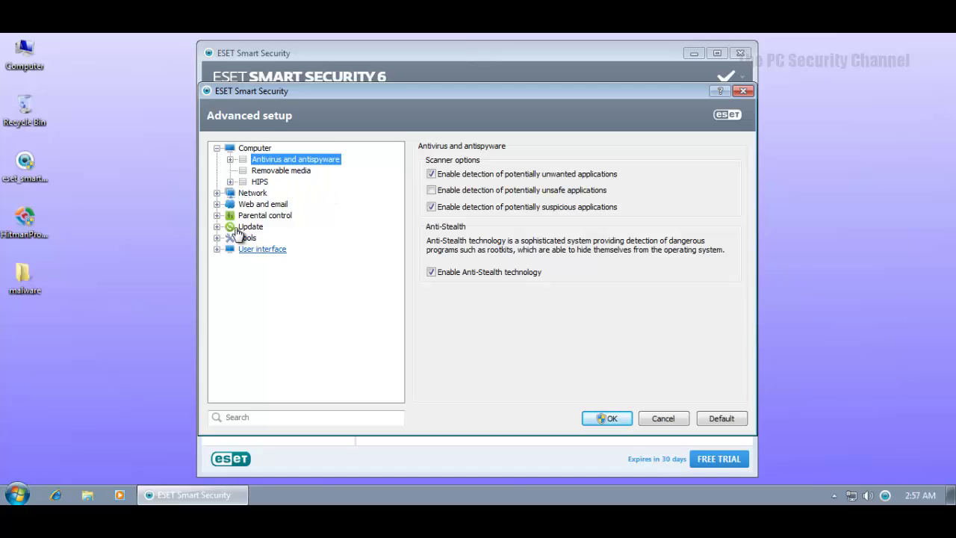
left_click(230, 159)
left_click(278, 170)
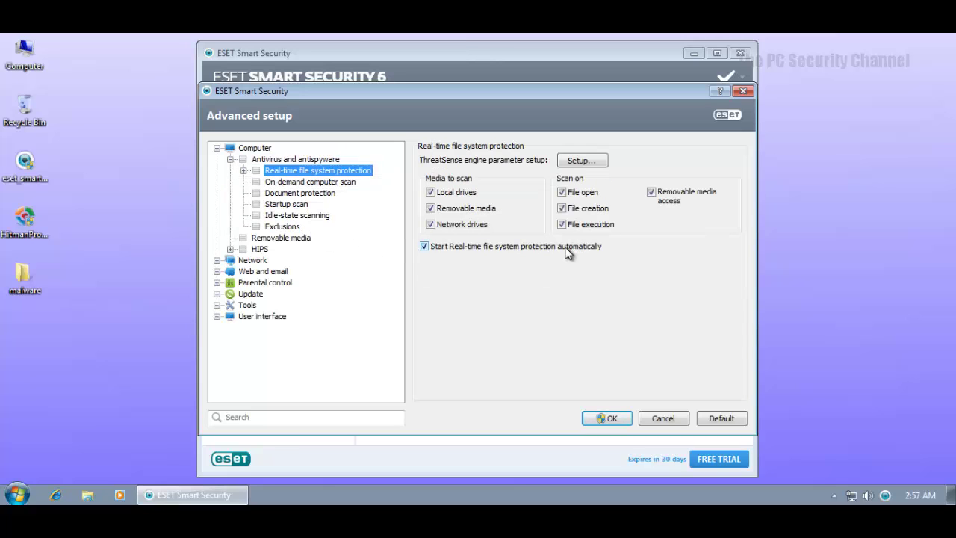
left_click(580, 160)
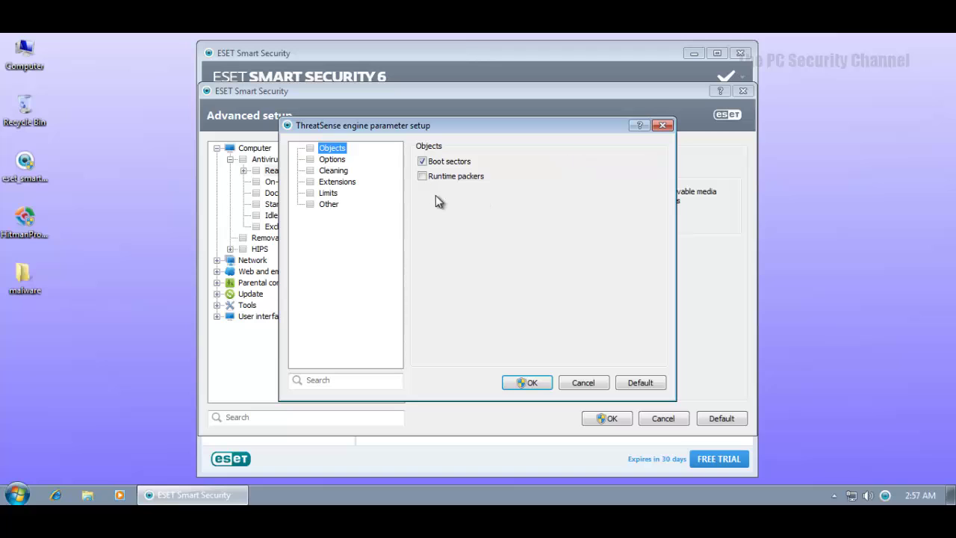
left_click(325, 159)
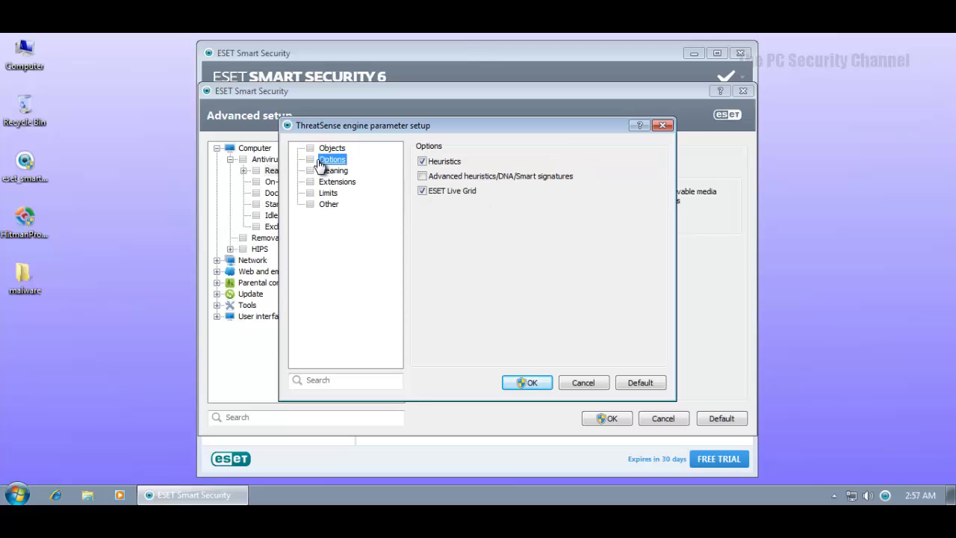
left_click(423, 176)
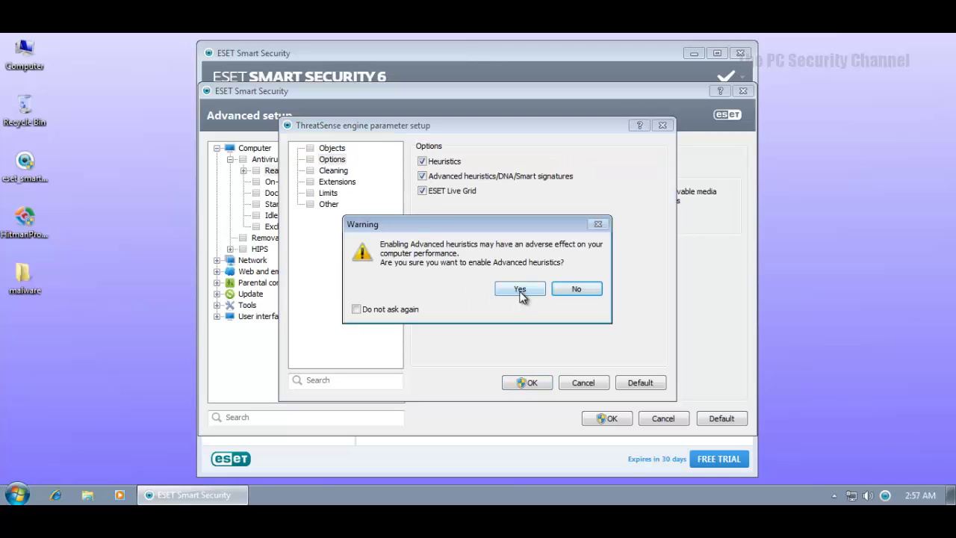
left_click(521, 290)
Set the real-time protection's cleaning level to Strict cleaning, save the ThreatSense and advanced settings, and close the ESET window
left_click(332, 172)
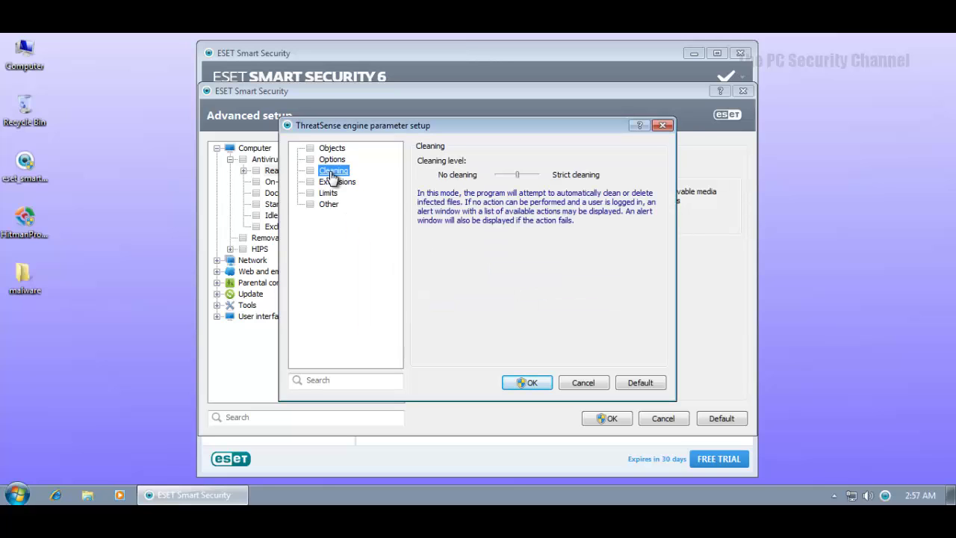
left_click(535, 175)
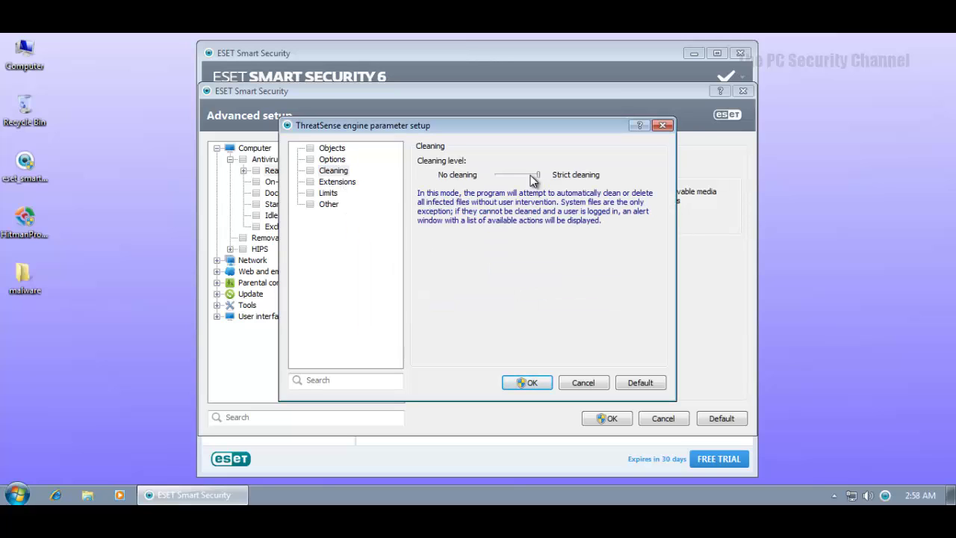
left_click(341, 187)
left_click(328, 194)
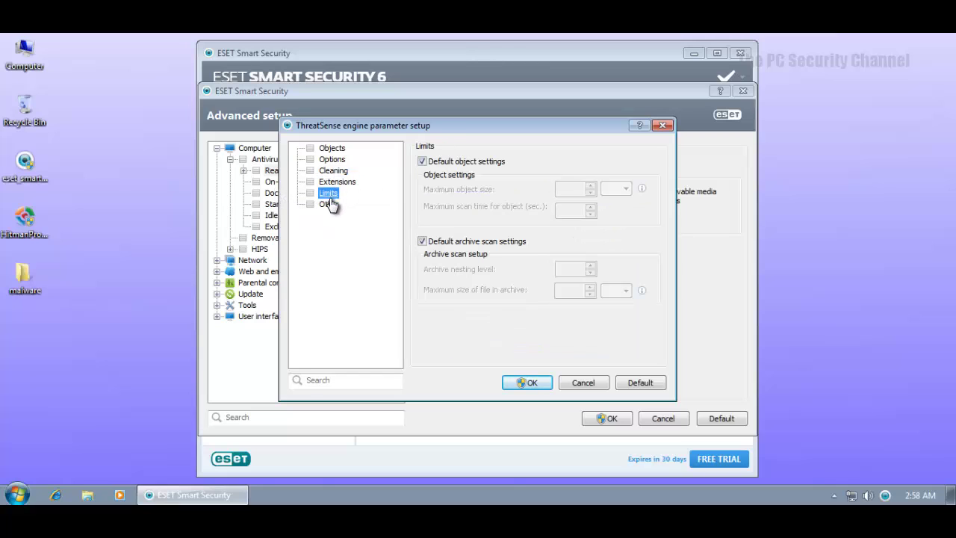
left_click(329, 207)
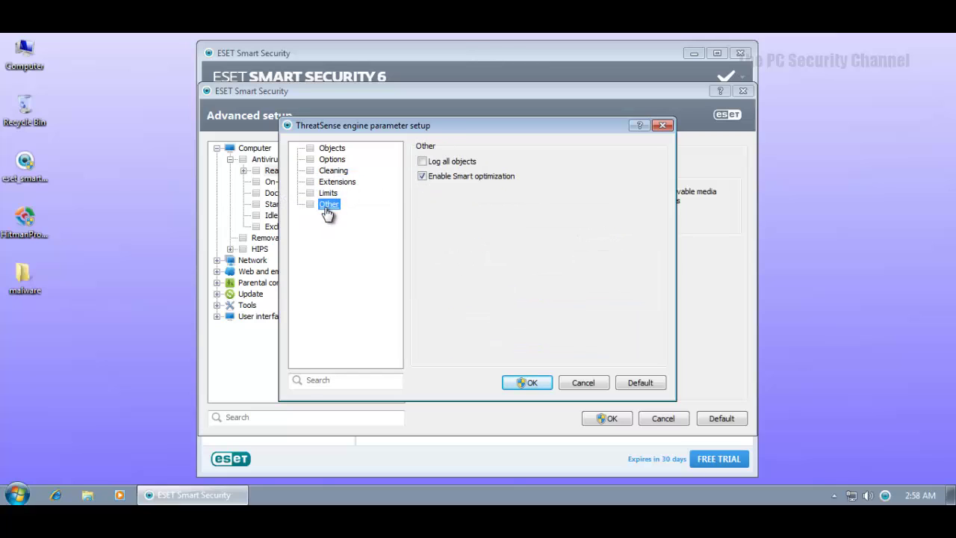
left_click(527, 383)
left_click(605, 420)
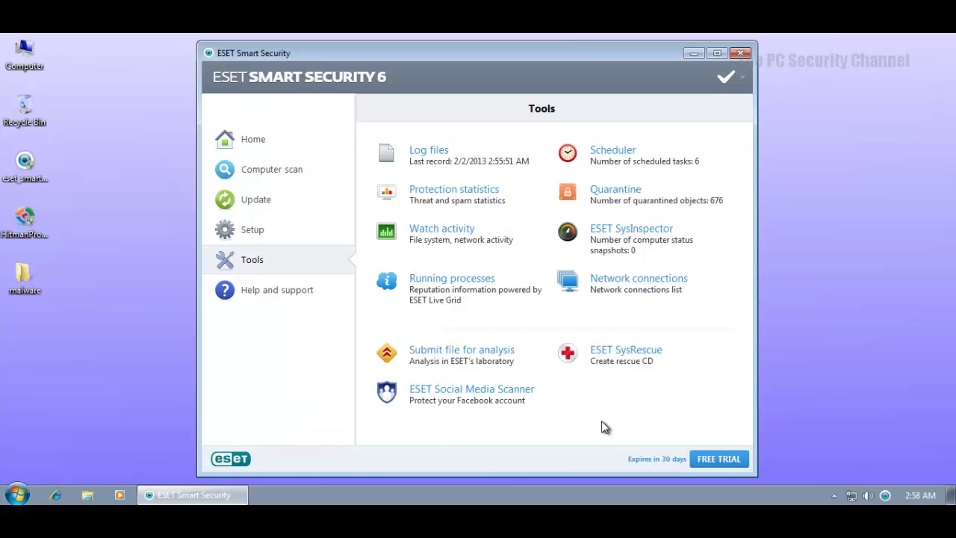
left_click(741, 53)
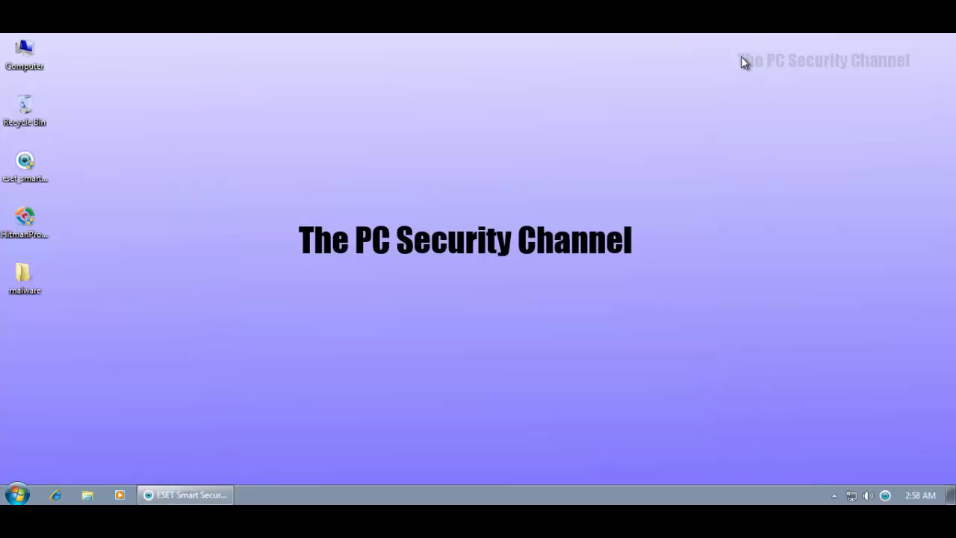
Open the malware folder and ESET's Running processes view, and arrange the two windows side by side
double_click(11, 292)
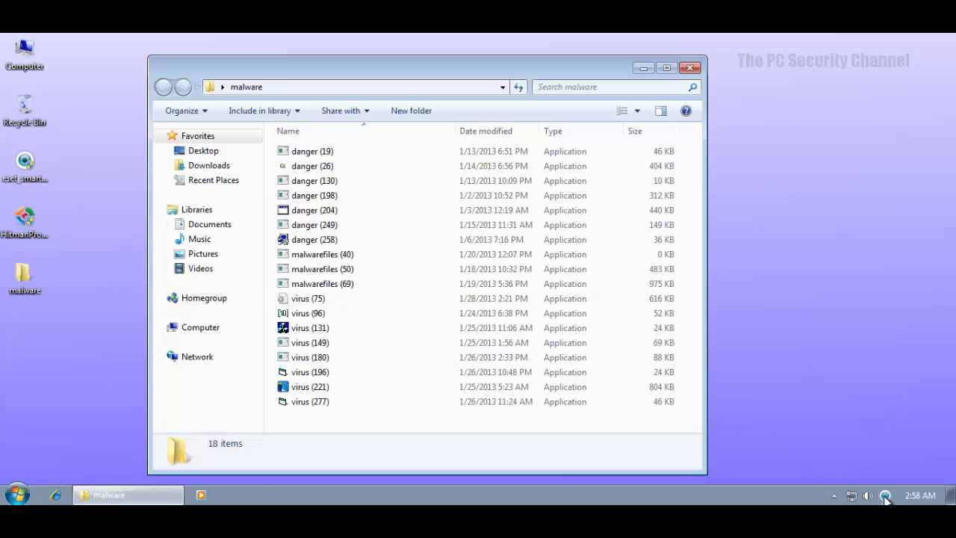
left_click(886, 499)
left_click(411, 287)
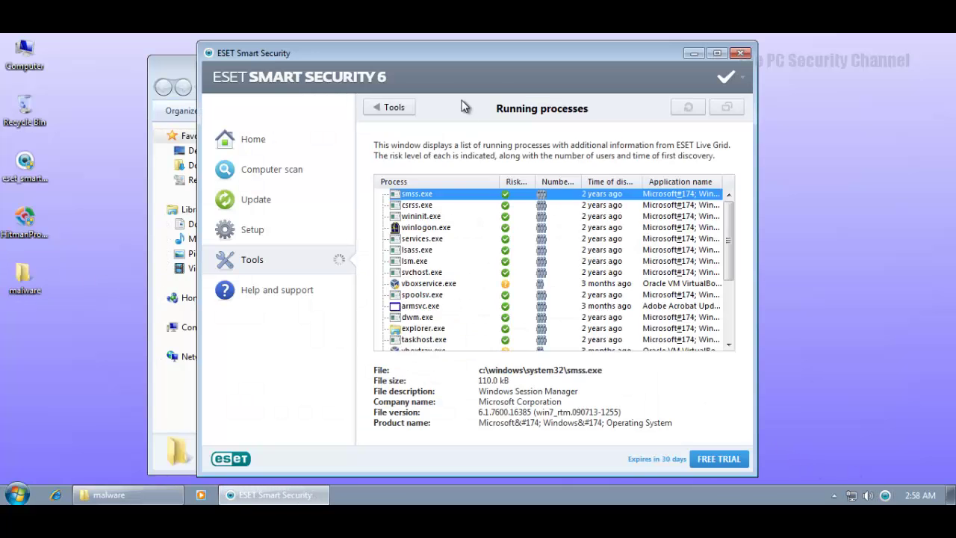
left_click_drag(712, 74, 604, 48)
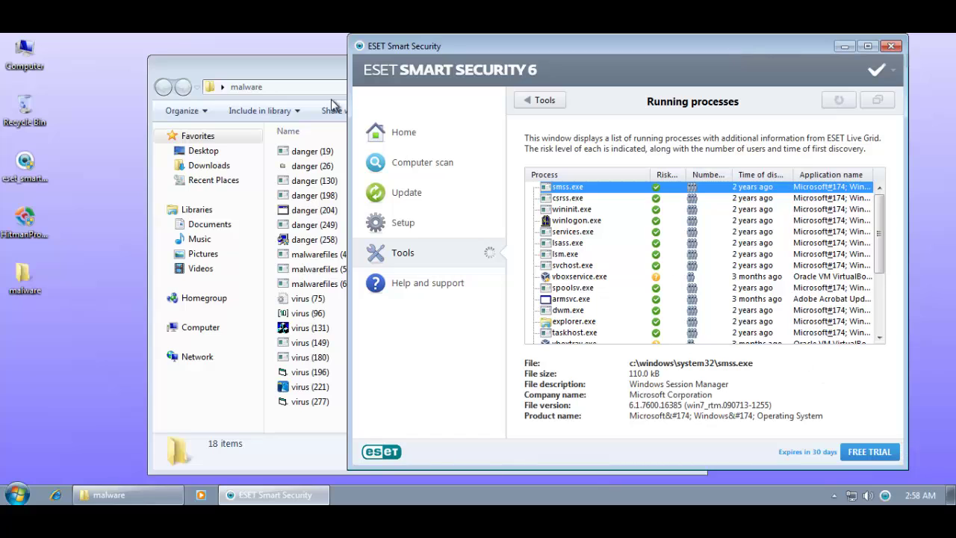
left_click_drag(288, 65, 157, 44)
left_click_drag(627, 44, 746, 48)
left_click(418, 60)
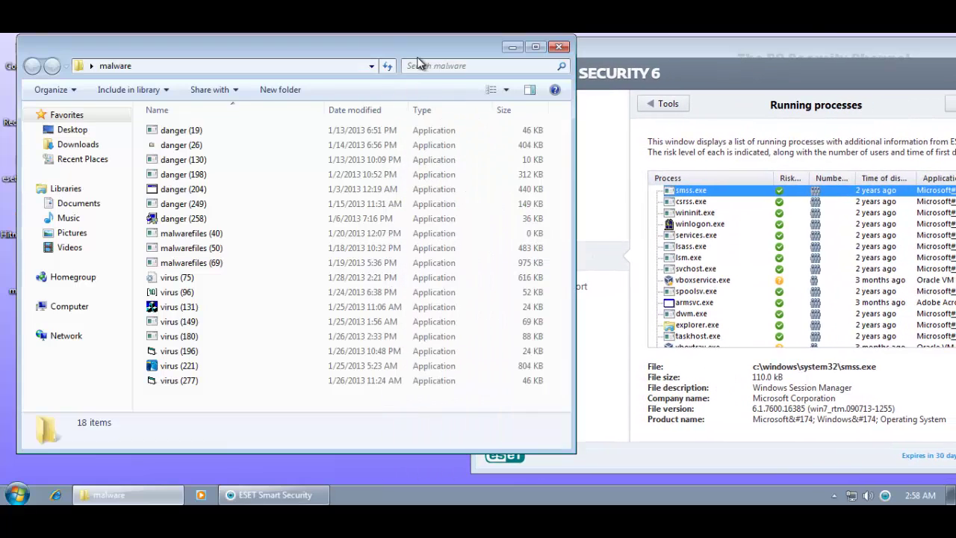
Run the danger (19), danger (26) and danger (130) samples from the malware folder, closing the crashed program
double_click(198, 130)
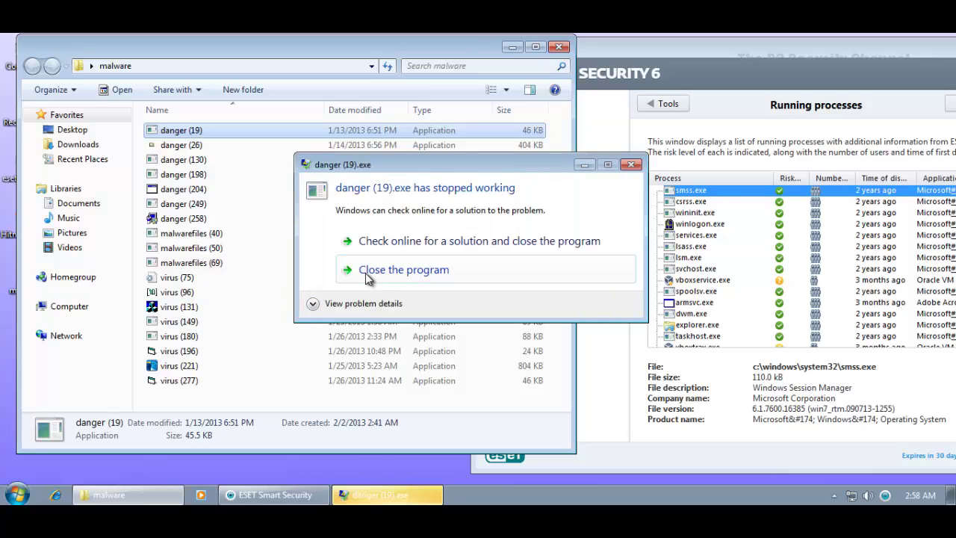
left_click(365, 271)
double_click(204, 146)
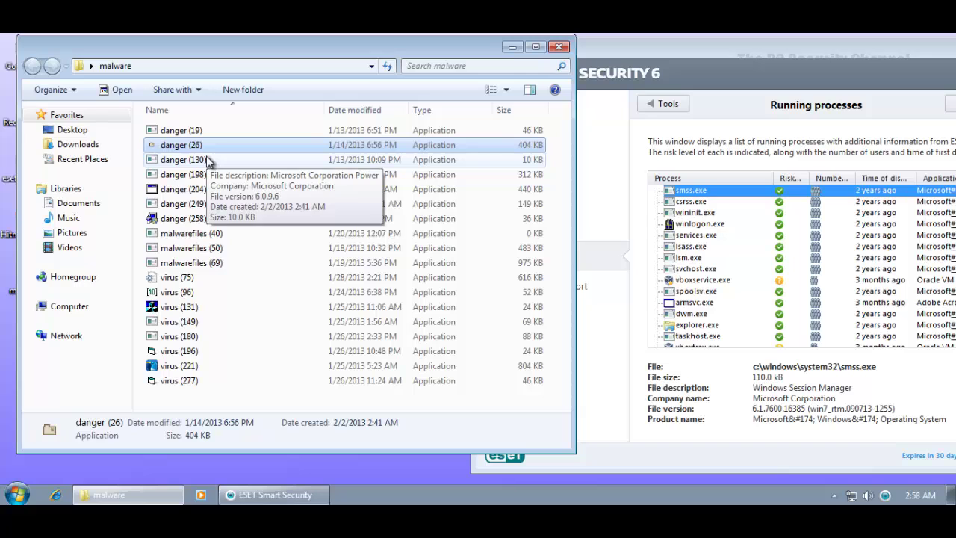
double_click(209, 161)
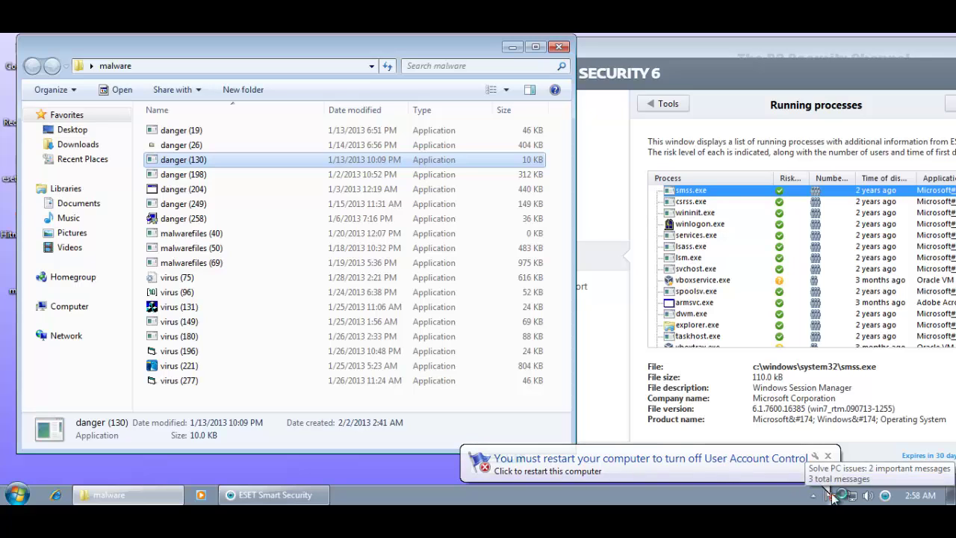
Examine ESET's running processes list for any process started by the launched samples
left_click(702, 75)
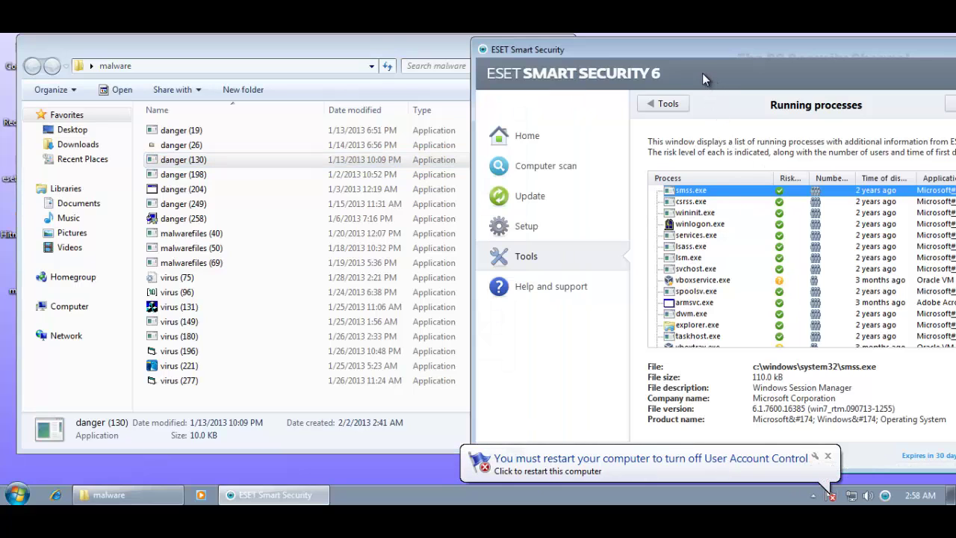
left_click(706, 236)
scroll(730, 280, "down", 3)
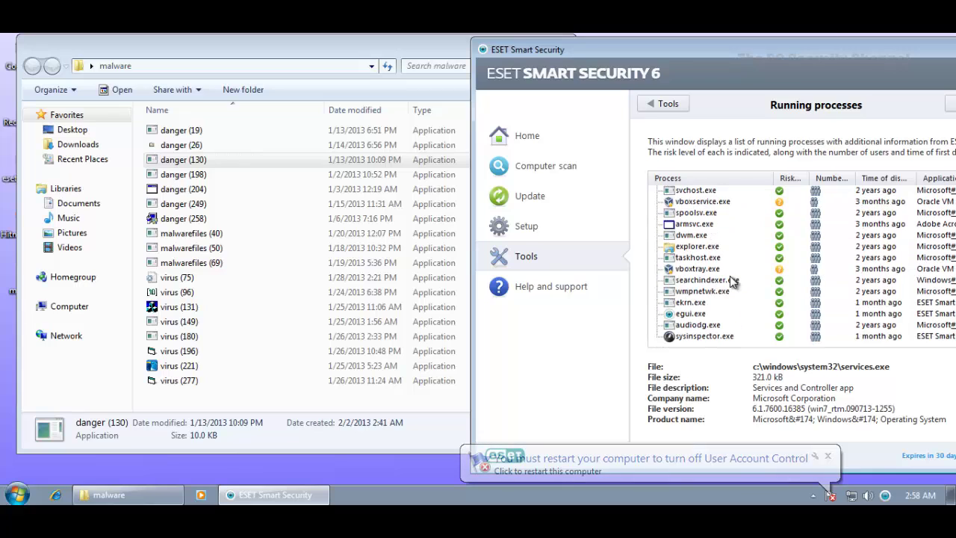
scroll(769, 233, "up", 3)
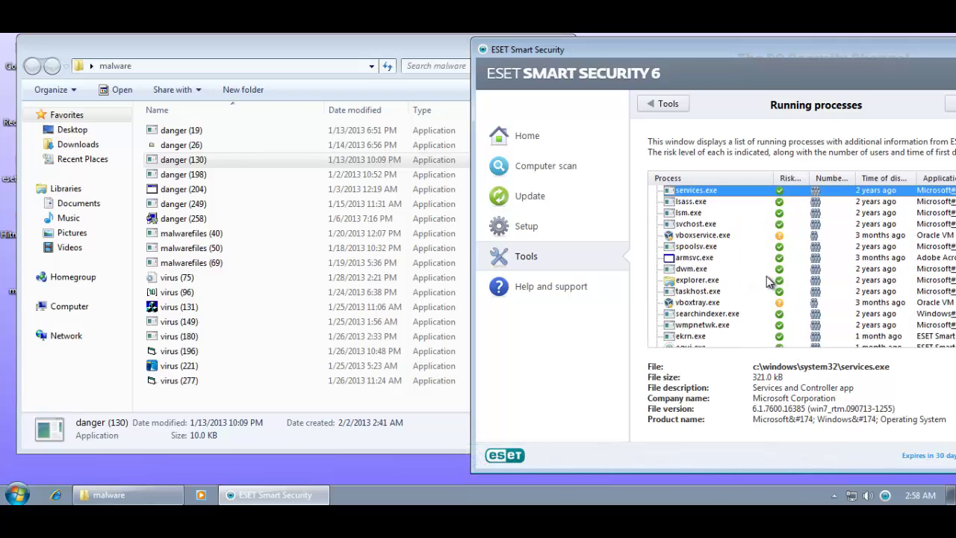
scroll(765, 277, "up", 2)
scroll(763, 275, "down", 3)
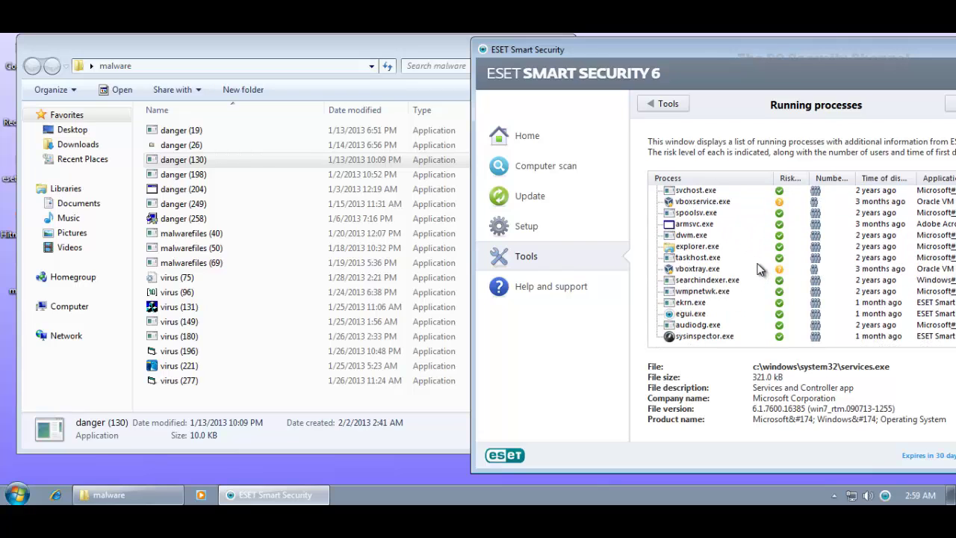
scroll(760, 269, "up", 3)
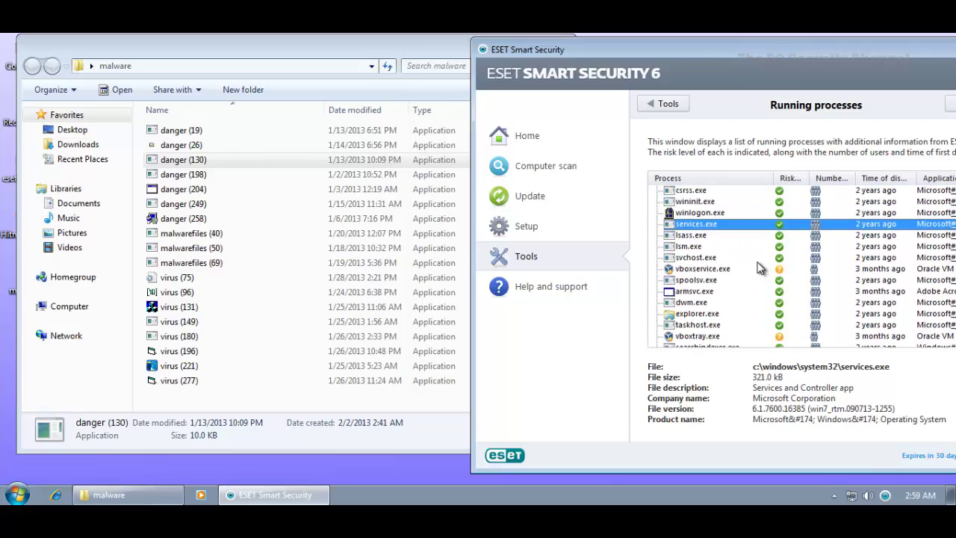
scroll(760, 267, "down", 3)
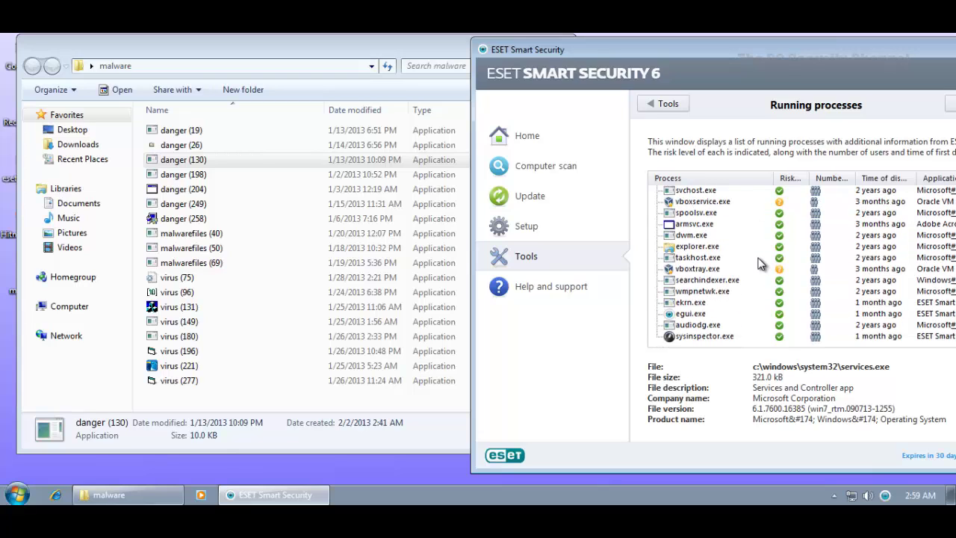
scroll(760, 264, "up", 3)
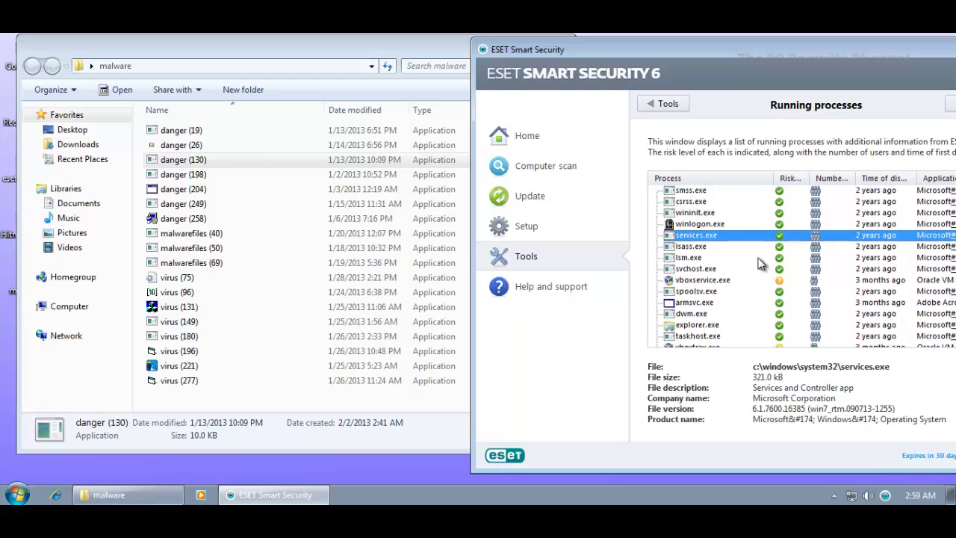
Run the danger (198), danger (204), danger (249) and danger (258) samples, dismissing the crash, compatibility and version dialogs
double_click(196, 174)
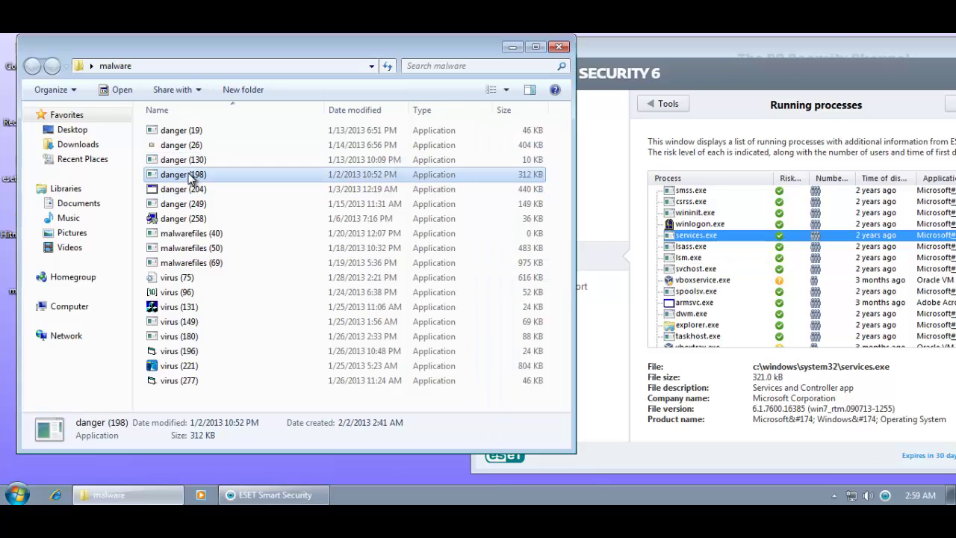
left_click(193, 191)
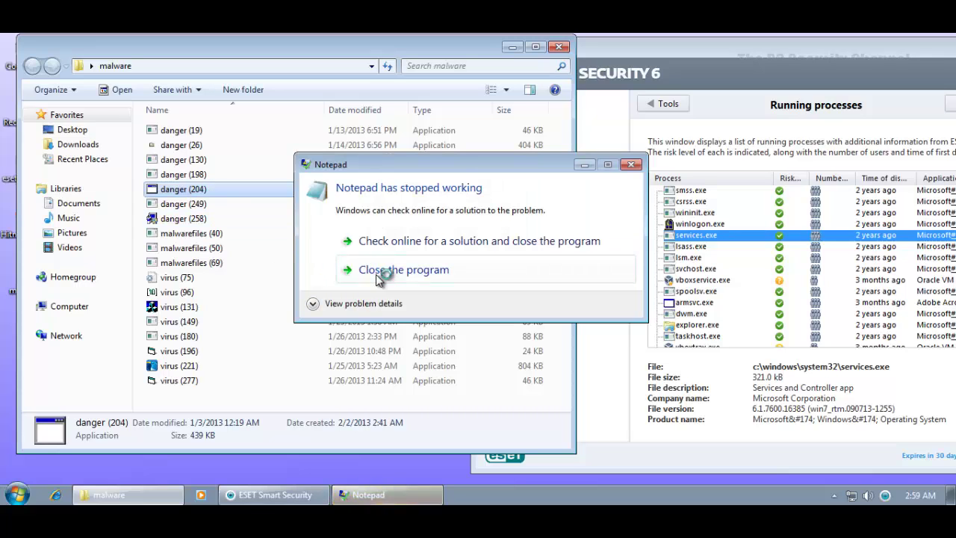
left_click(376, 274)
left_click(197, 206)
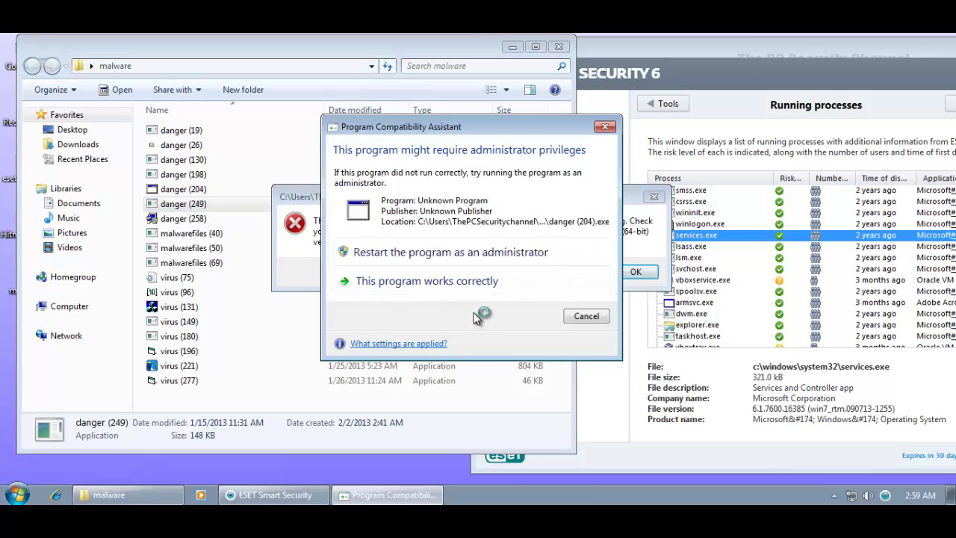
left_click(579, 316)
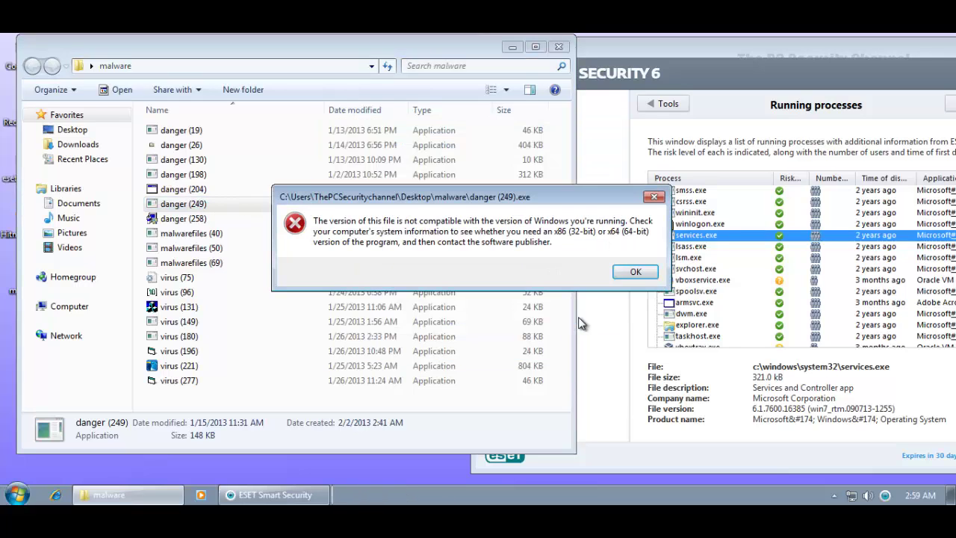
left_click(629, 269)
left_click(163, 207)
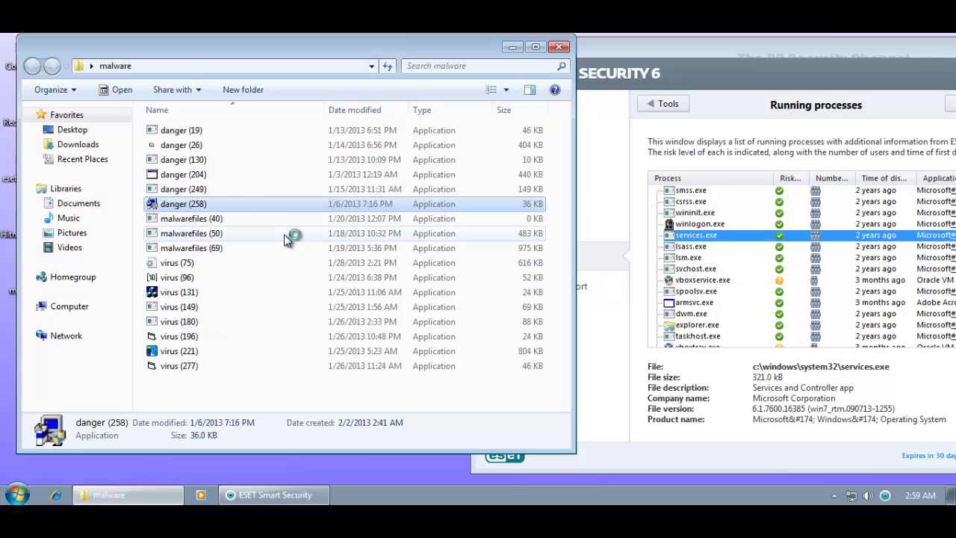
Reload ESET's Running processes view and reposition its window so that all list columns fit on the screen
left_click(632, 298)
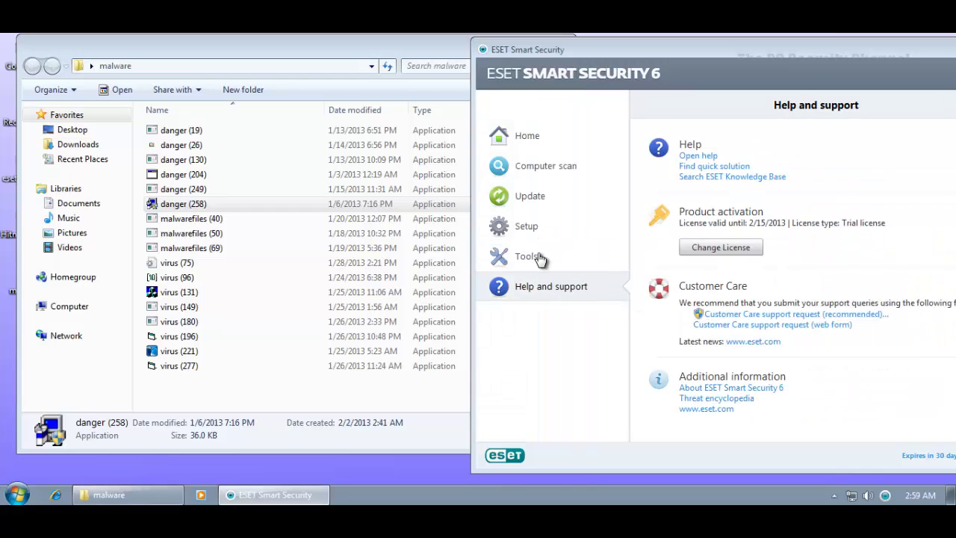
left_click(544, 256)
left_click(734, 289)
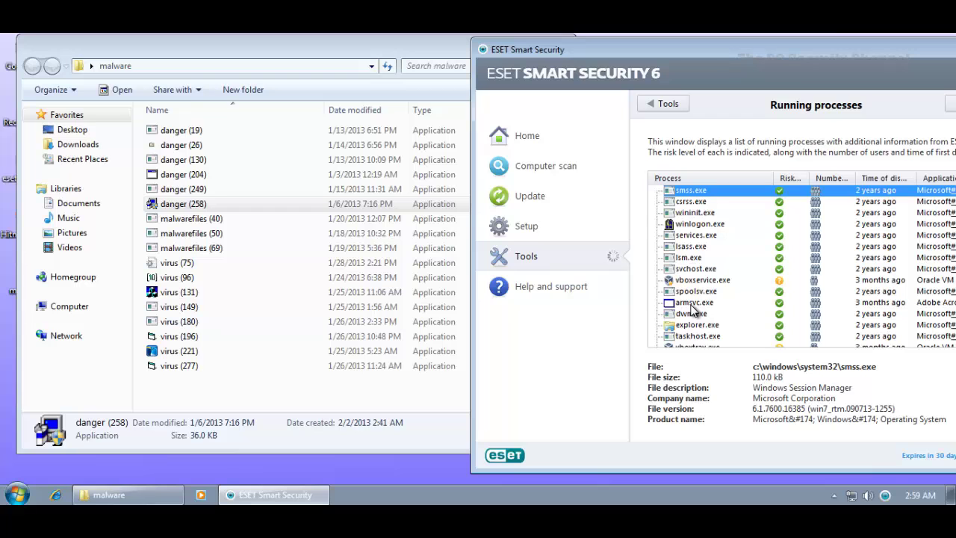
left_click_drag(677, 47, 438, 44)
left_click_drag(762, 222, 763, 277)
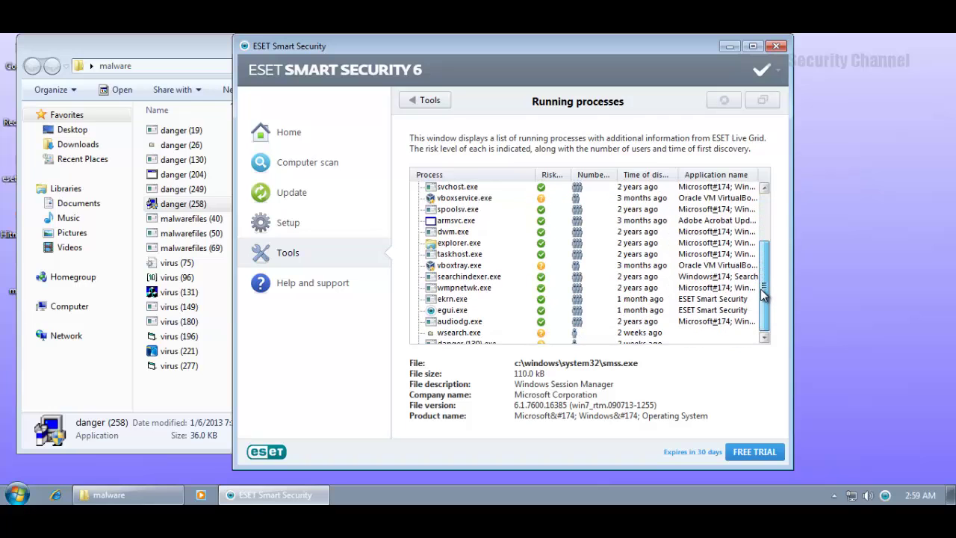
Inspect the file details and reputation of wsearch.exe, danger (130).exe, msupdate.exe and iehelp.exe in the running processes list
left_click(481, 335)
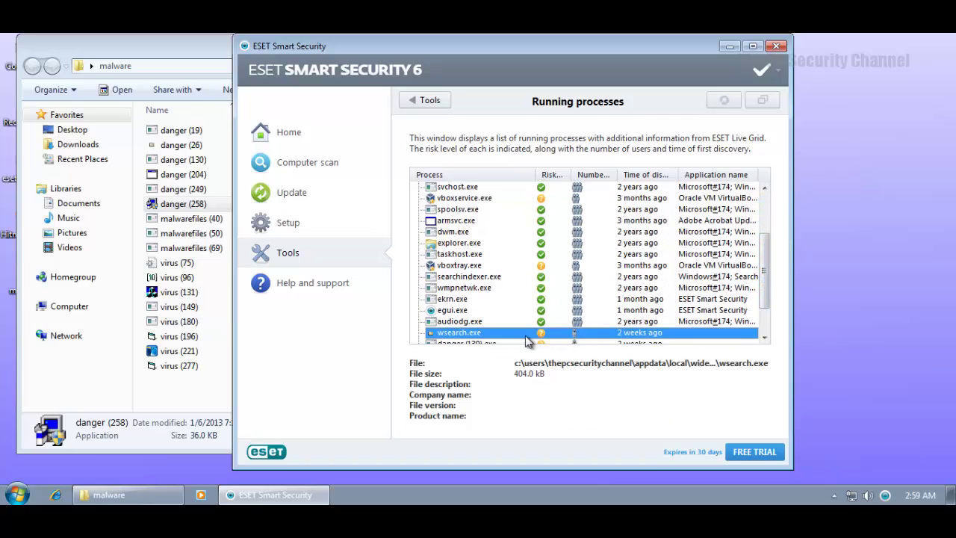
scroll(566, 320, "down", 2)
left_click(458, 299)
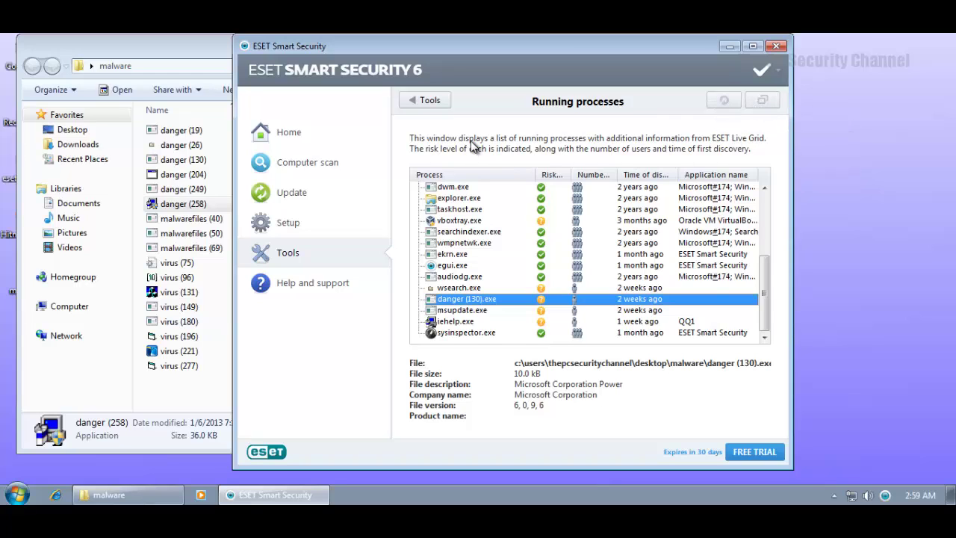
left_click(460, 290)
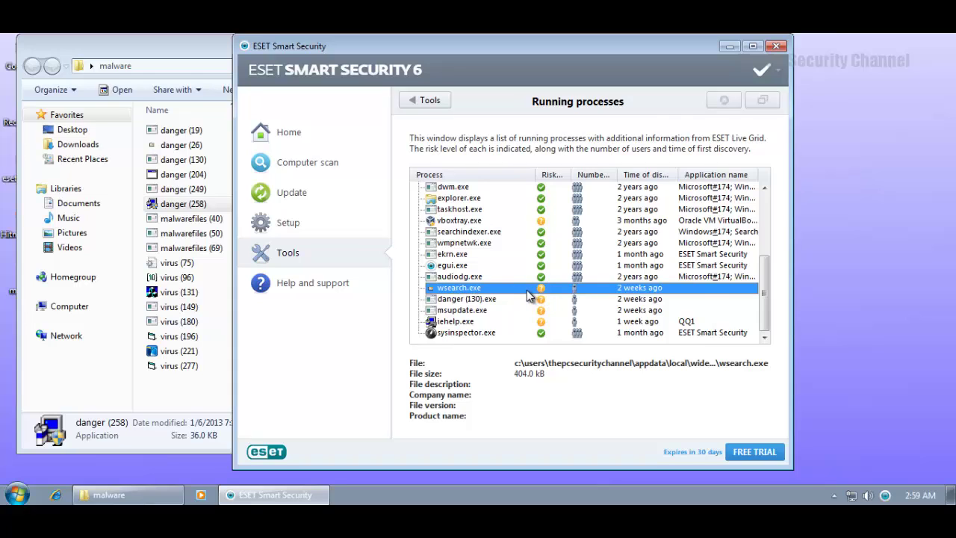
left_click(523, 302)
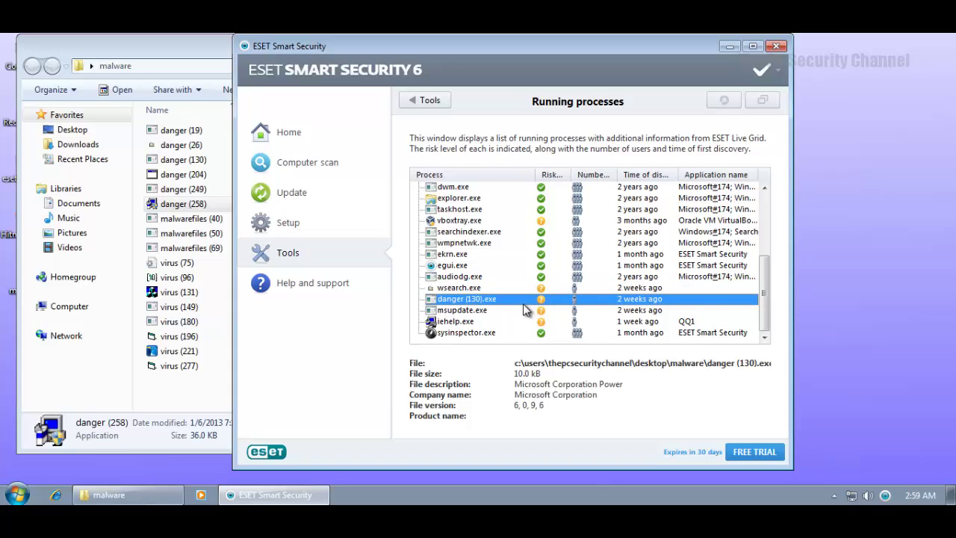
left_click(519, 310)
left_click(508, 321)
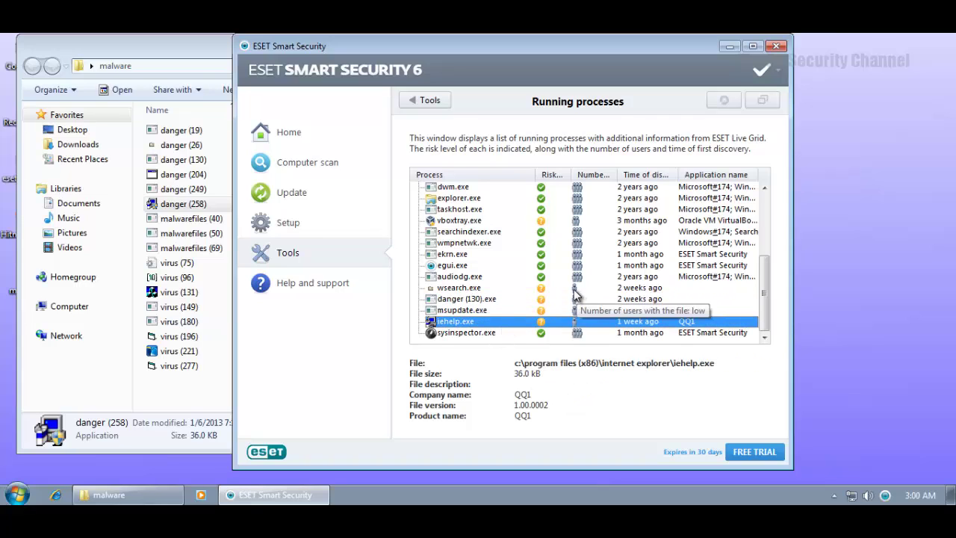
left_click(543, 290)
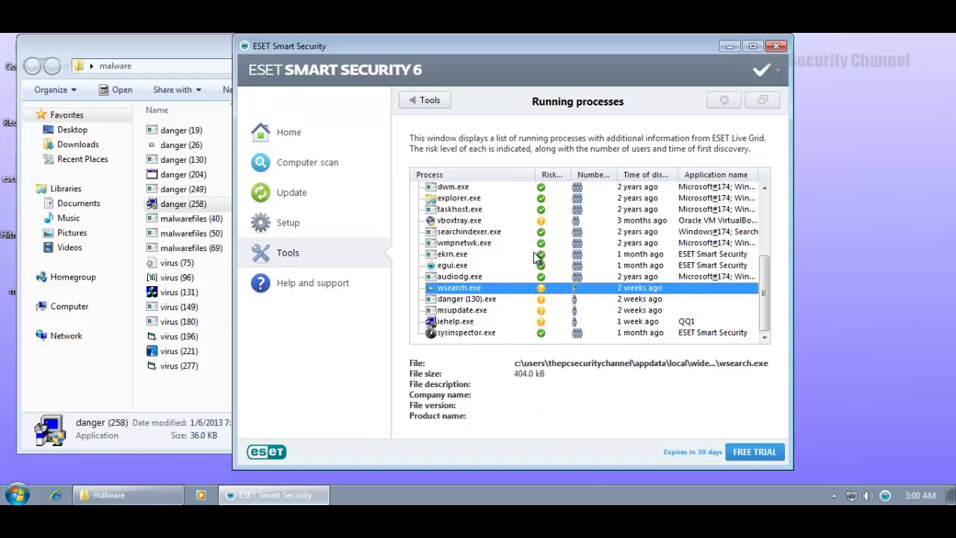
Run the virus (75) and virus (96) samples, continuing past the missing-disk prompt and dismissing the folder copy error
left_click(190, 235)
left_click(185, 265)
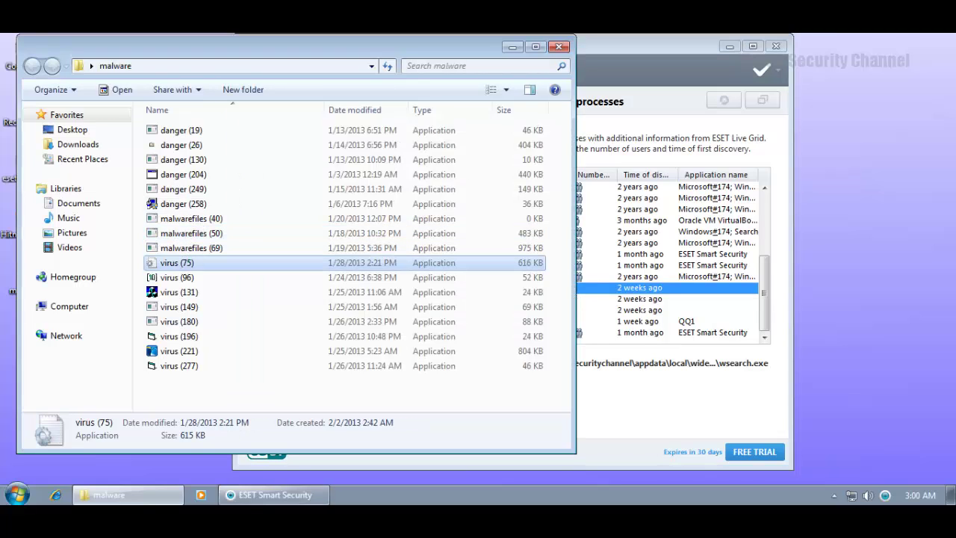
double_click(183, 277)
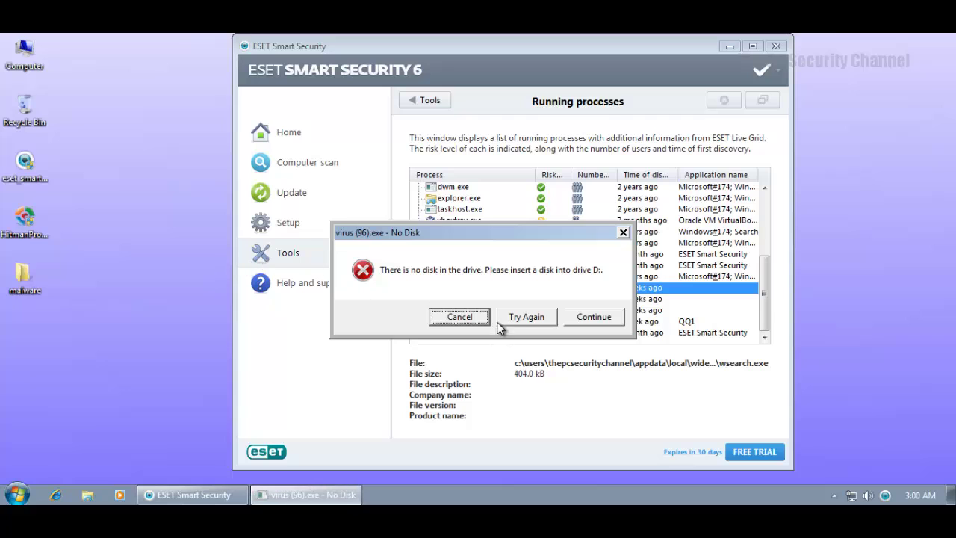
left_click(594, 317)
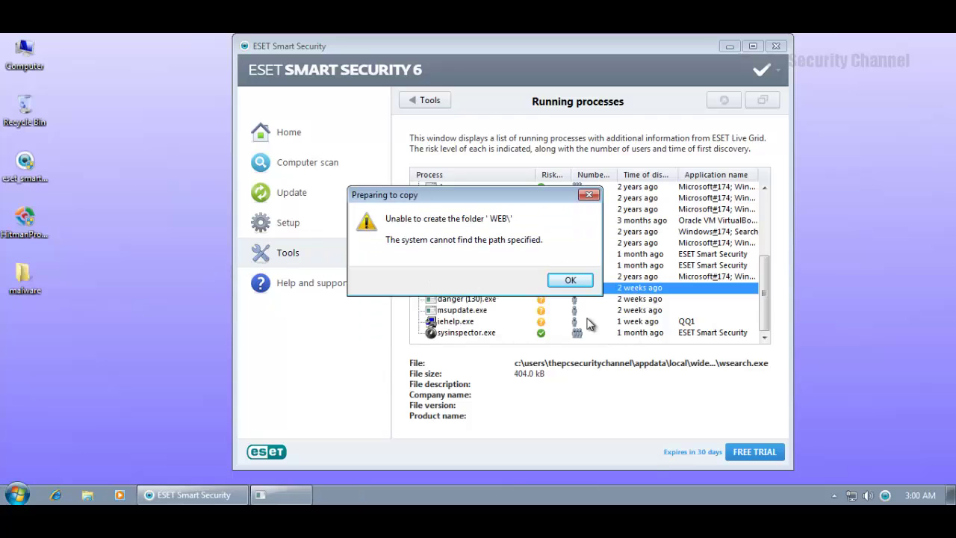
left_click(564, 282)
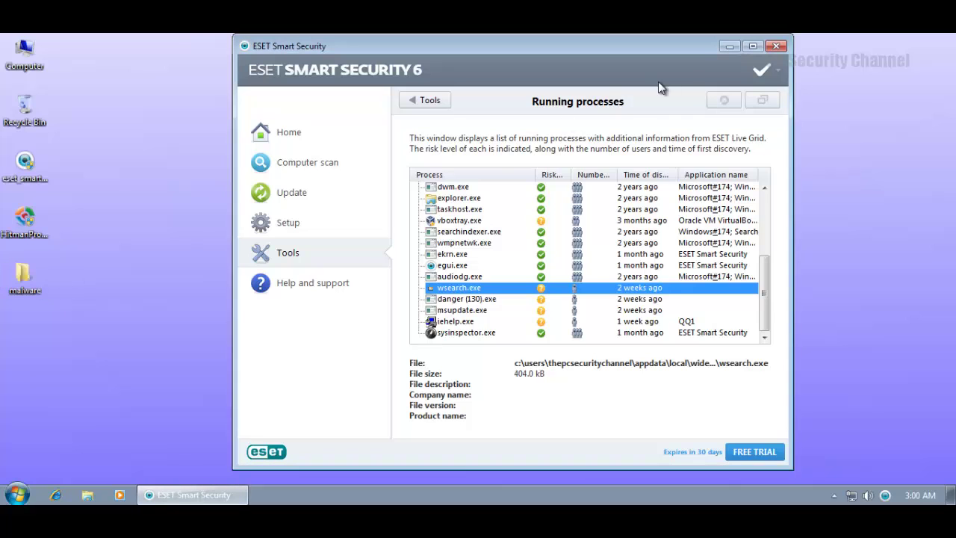
Recheck the msupdate.exe and danger (130).exe process details, and close the ESET window
left_click_drag(701, 52, 926, 49)
left_click(699, 310)
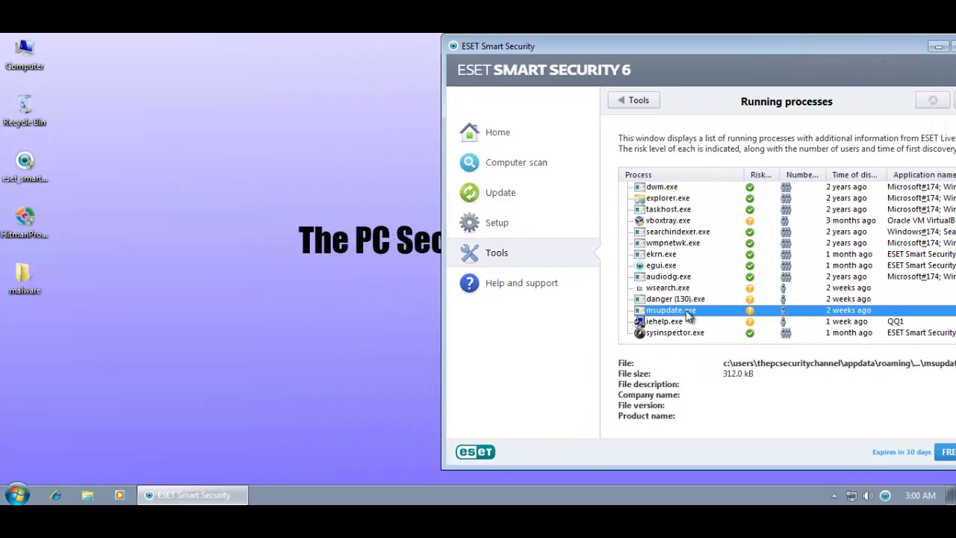
left_click(687, 299)
left_click_drag(741, 76, 552, 83)
left_click(805, 56)
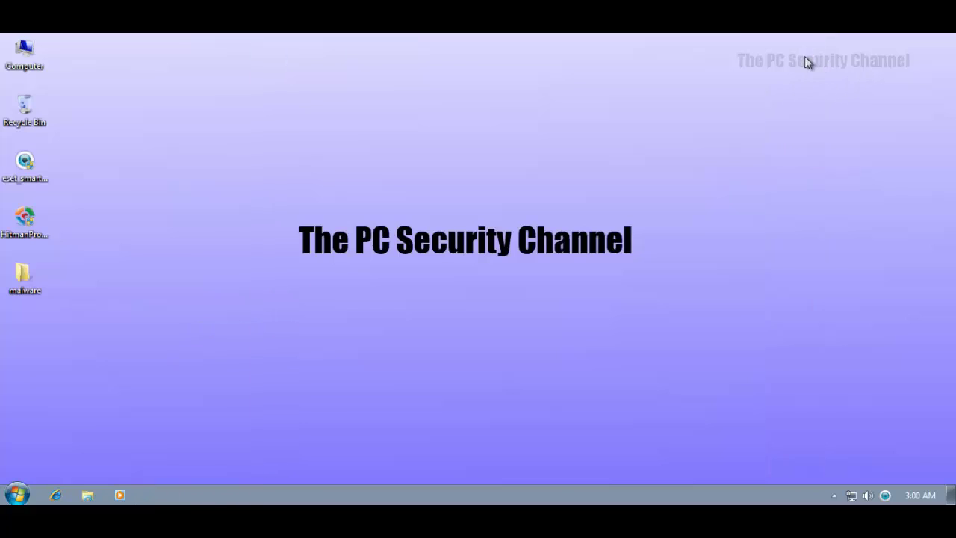
Open ESET Smart Security's main window, and decline moving the desktop malware folder to the Recycle Bin
right_click(32, 285)
left_click(94, 49)
left_click(885, 495)
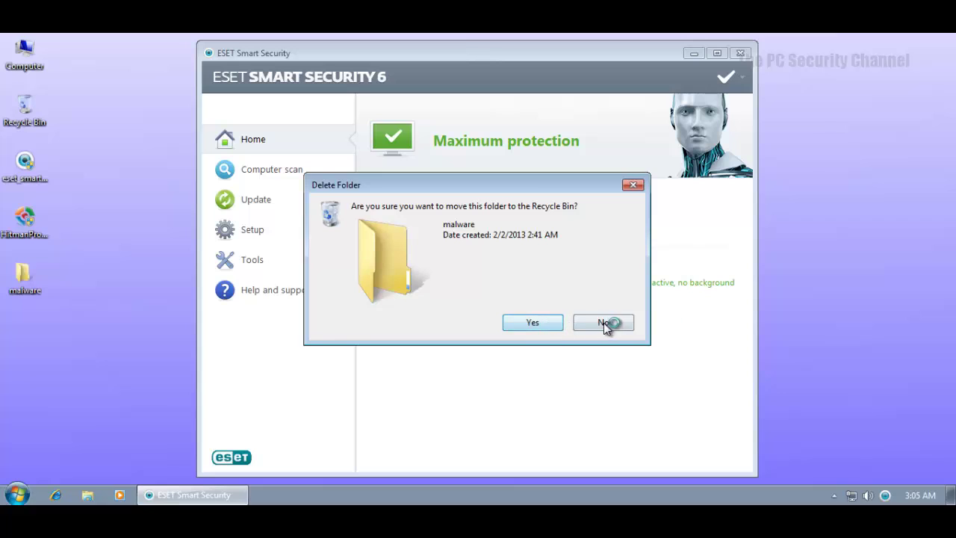
left_click(605, 323)
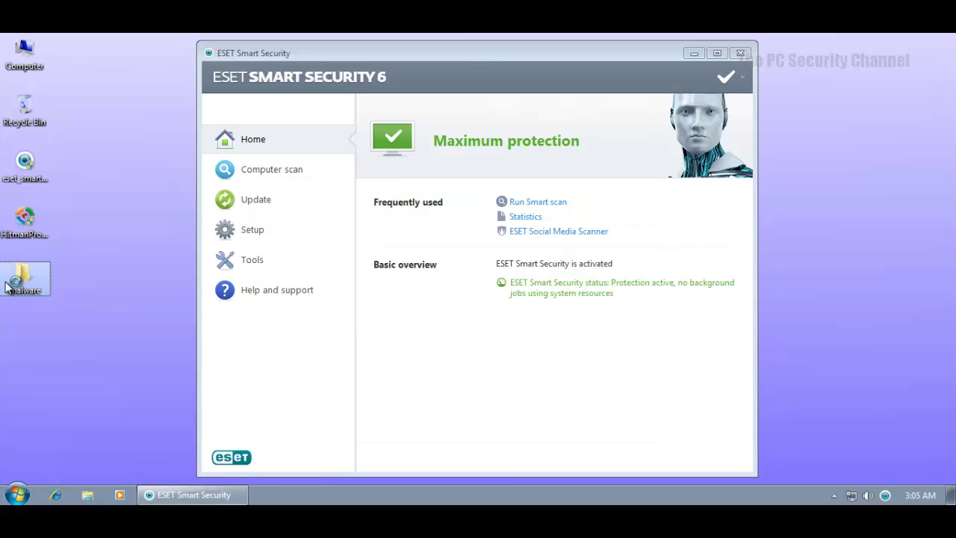
Try to permanently delete the malware folder, retry the file in use before cancelling, and open ESET's Tools page
key("shift+Delete")
key("Return")
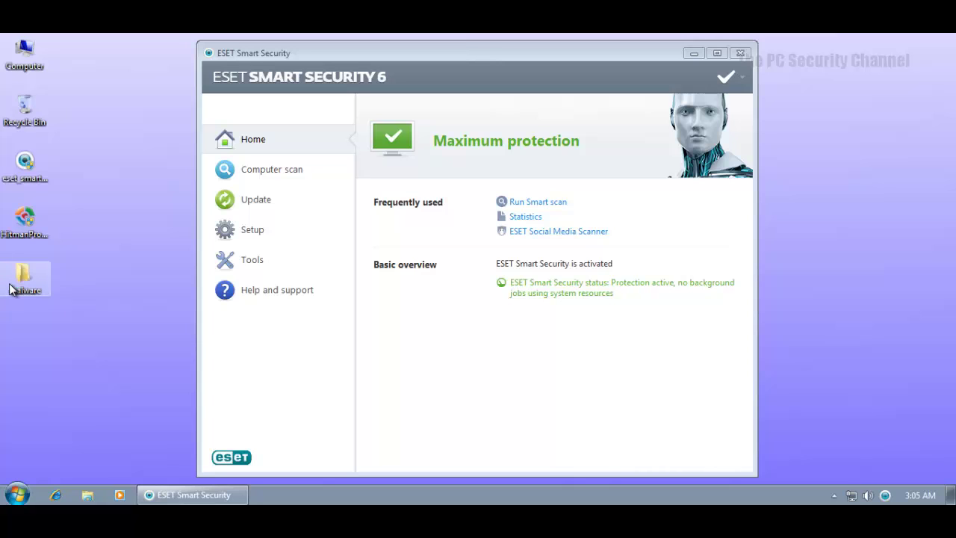
left_click(453, 326)
left_click(453, 325)
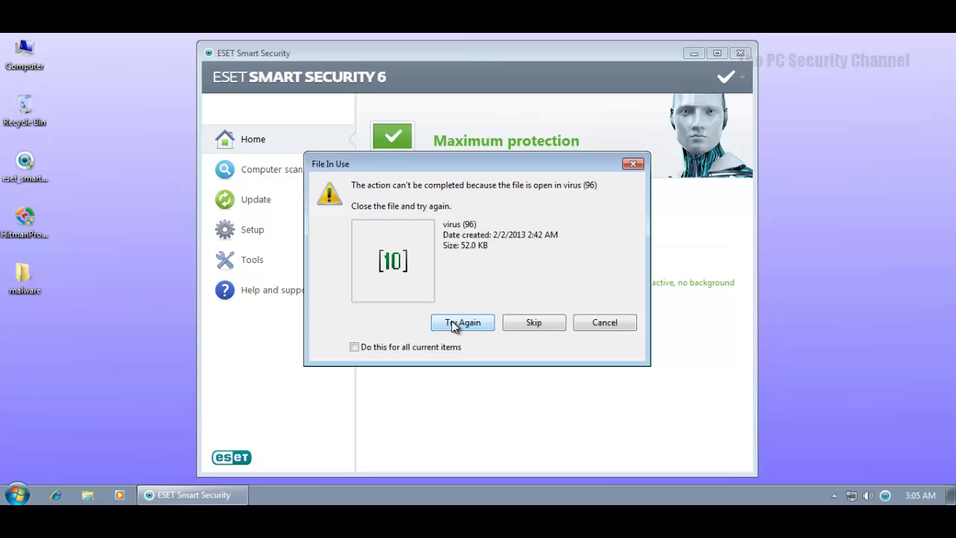
left_click(610, 322)
left_click(252, 259)
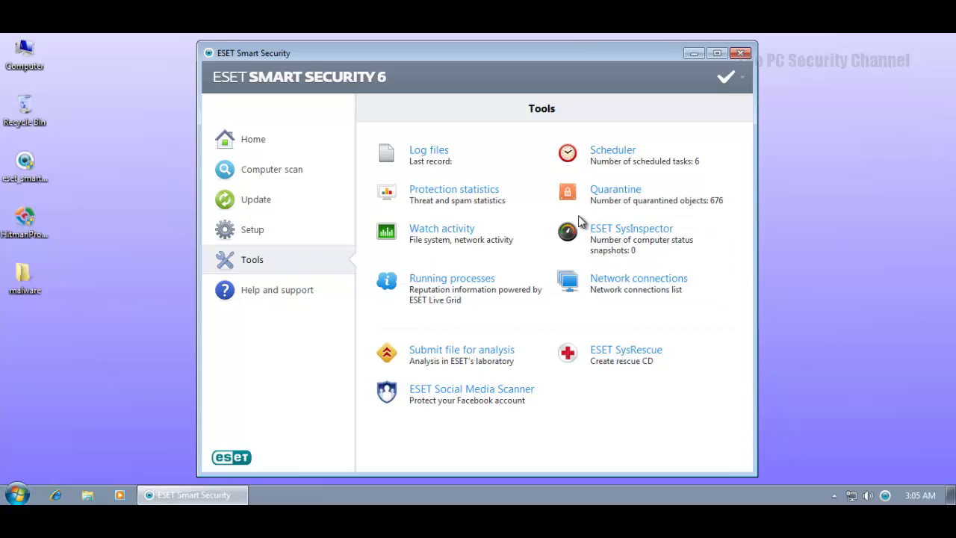
Open ESET's running processes list, and end the virus (96).exe process in Windows Task Manager before closing it
left_click(489, 282)
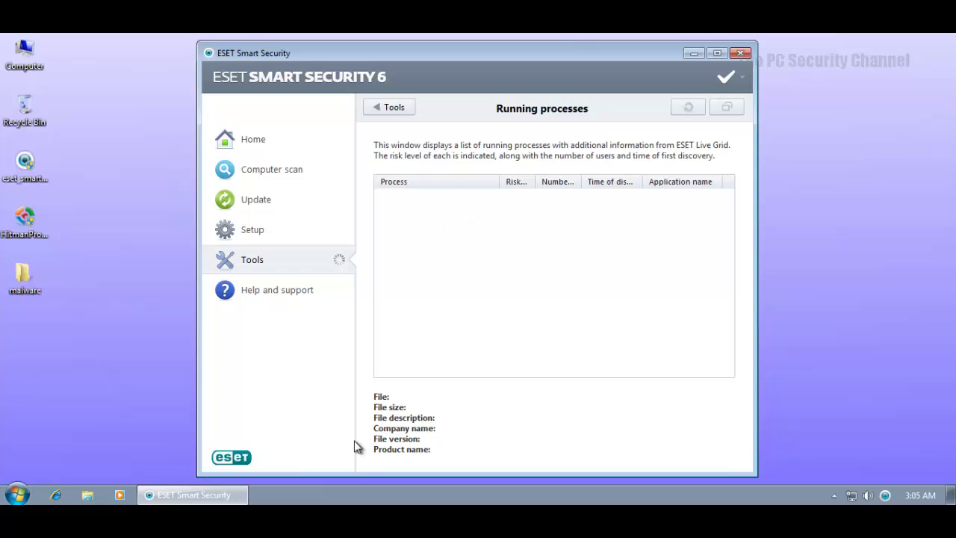
right_click(358, 499)
left_click(376, 450)
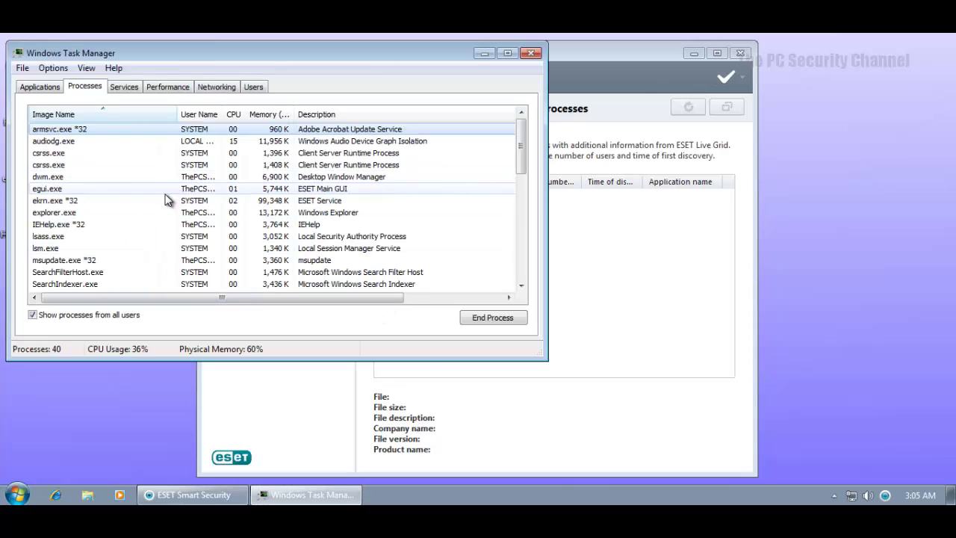
left_click(186, 224)
scroll(186, 228, "down", 8)
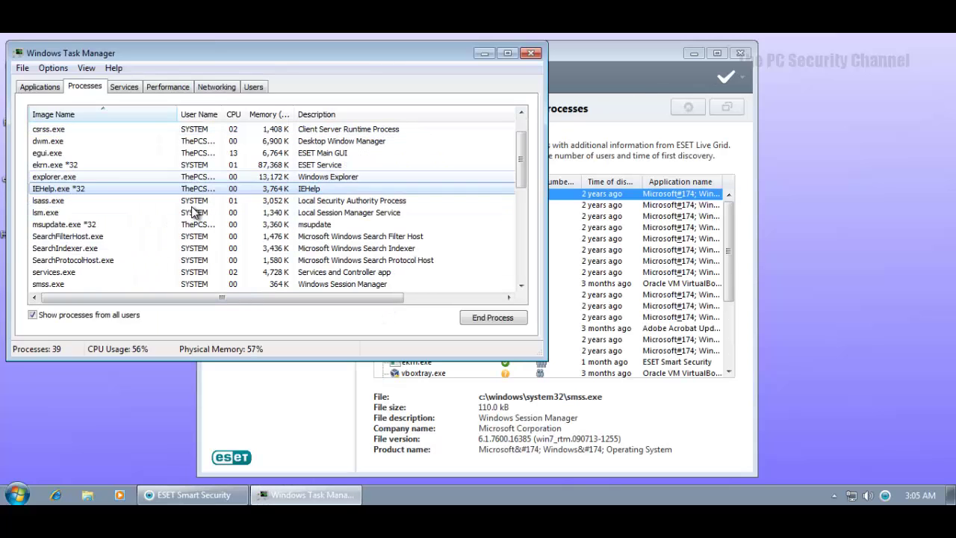
left_click(144, 248)
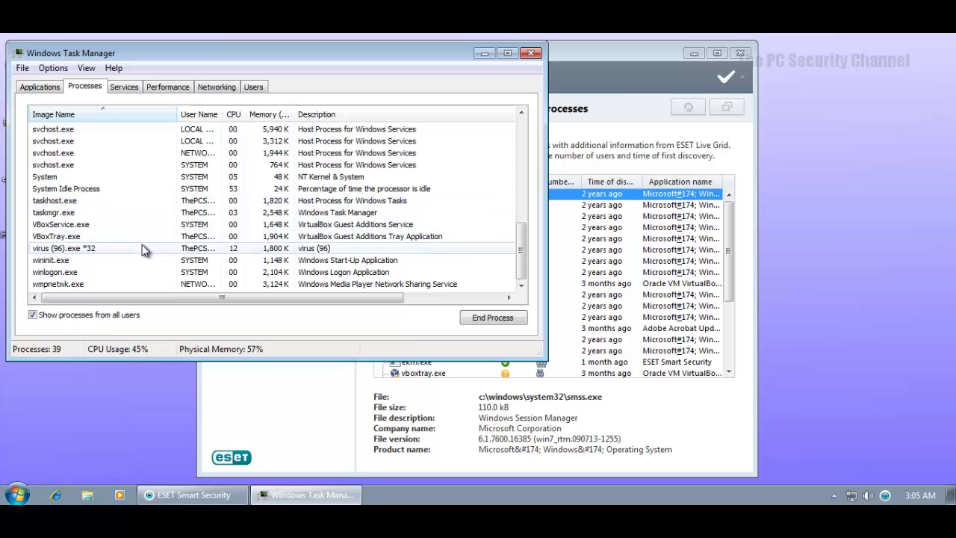
left_click(468, 321)
left_click(500, 287)
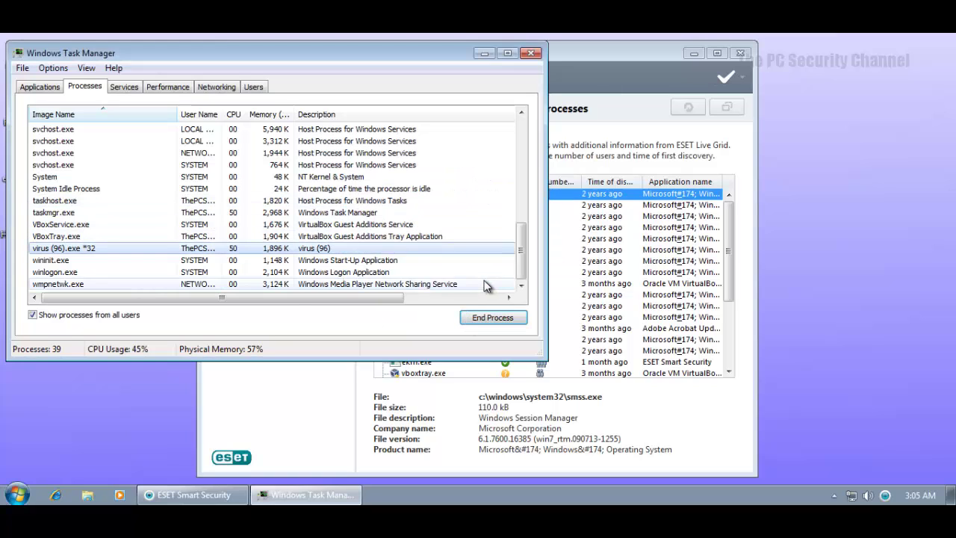
left_click(531, 53)
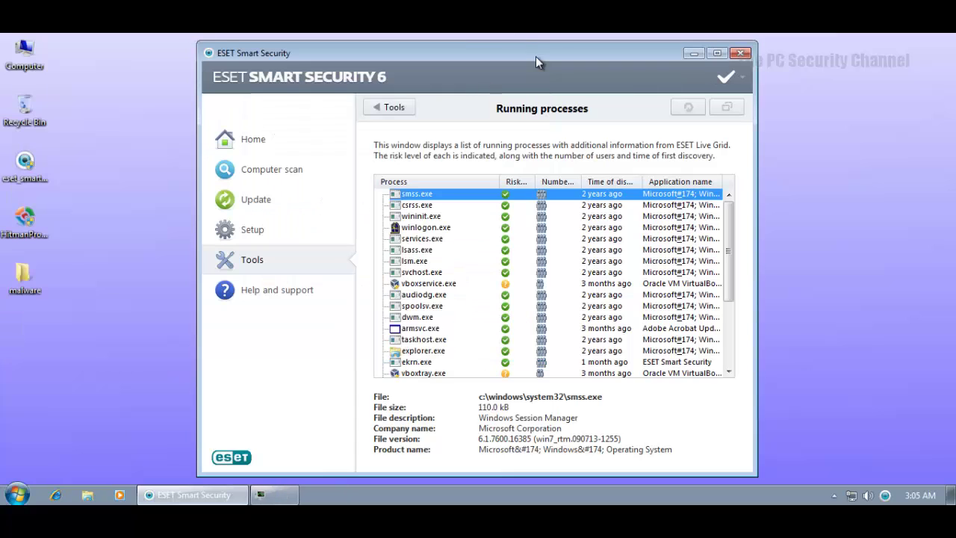
Permanently delete the malware folder from the desktop, and close the ESET Smart Security window
left_click(22, 267)
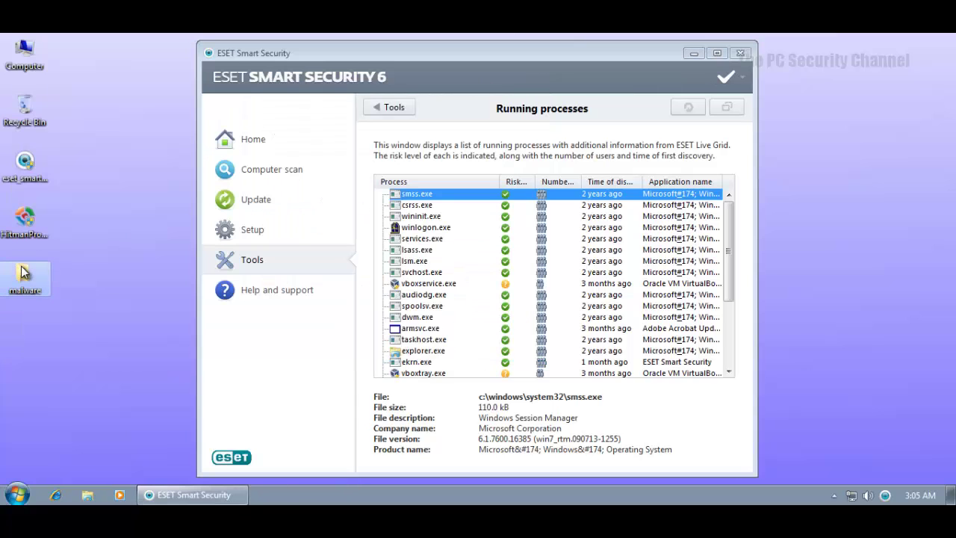
key("shift+Delete")
key("Return")
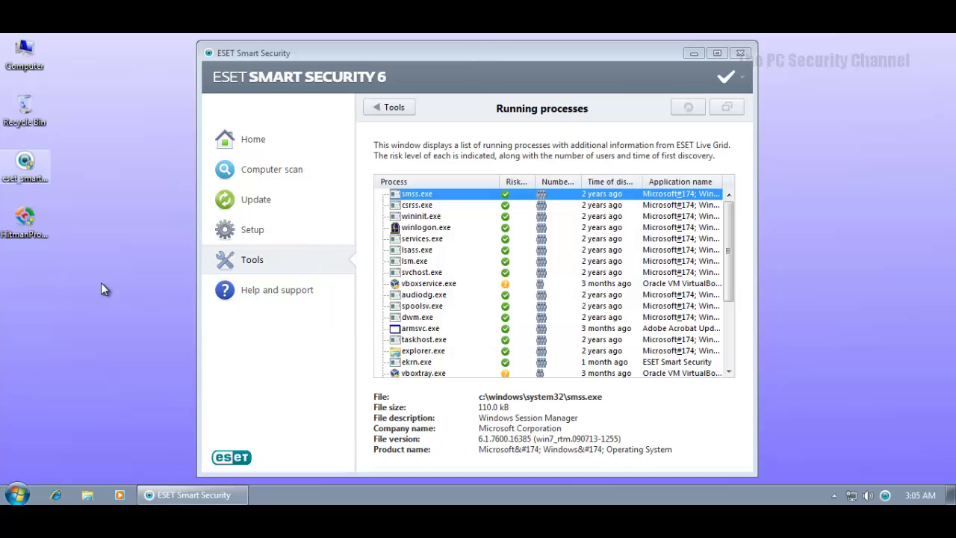
left_click(740, 53)
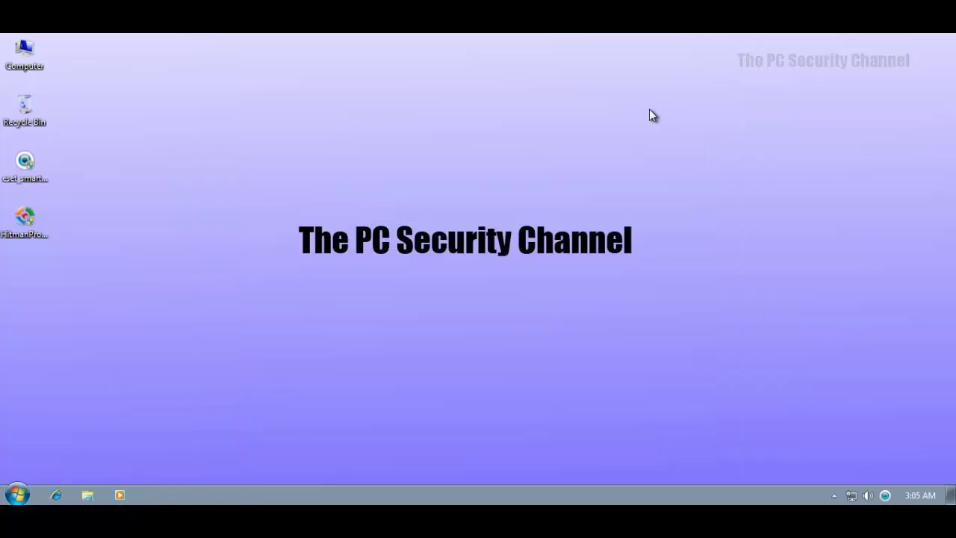
Scan the system with HitmanPro, inspect the detection details for wSearch.exe and msupdate.exe, and close the scanner without removing anything
double_click(25, 217)
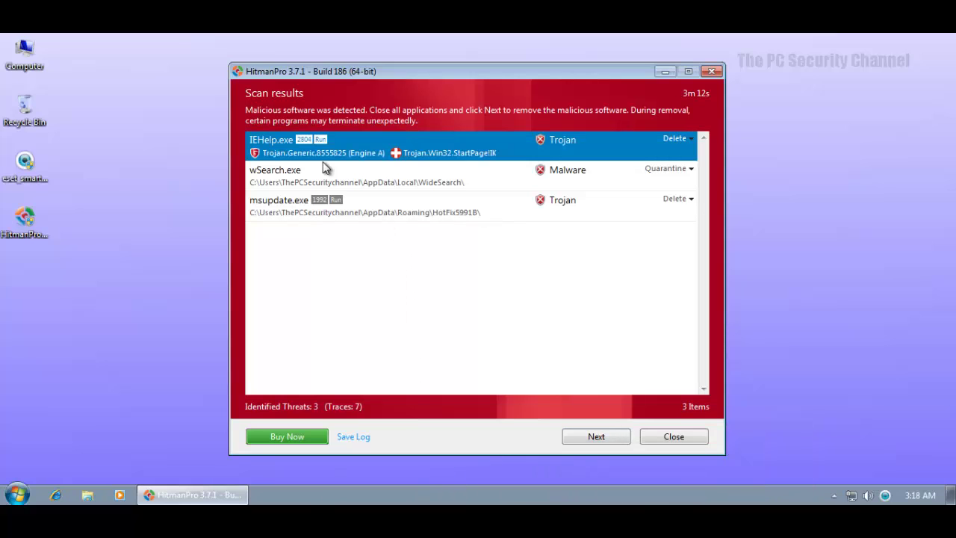
left_click(422, 178)
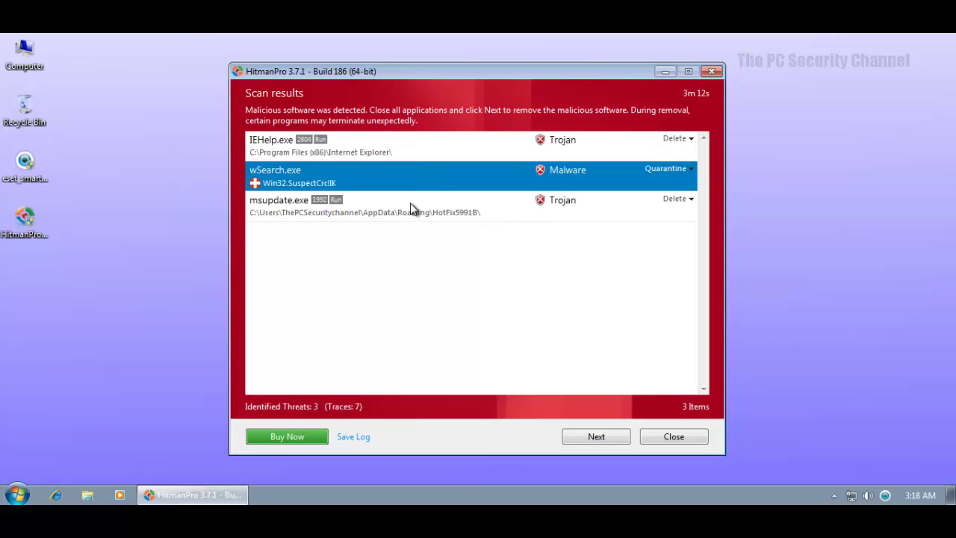
left_click(380, 208)
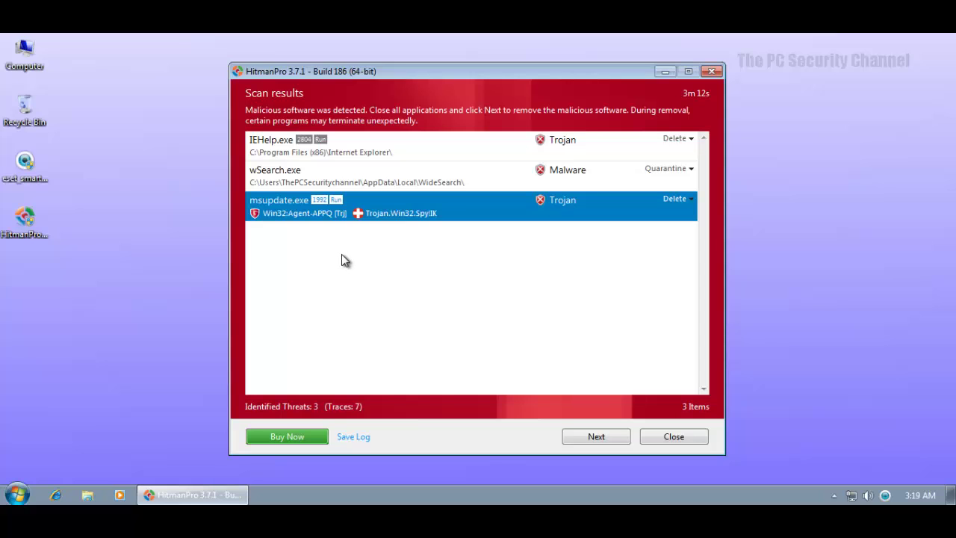
left_click(670, 437)
Reopen ESET Smart Security at its Home page, and check the product version and installed components in the About information
left_click(885, 495)
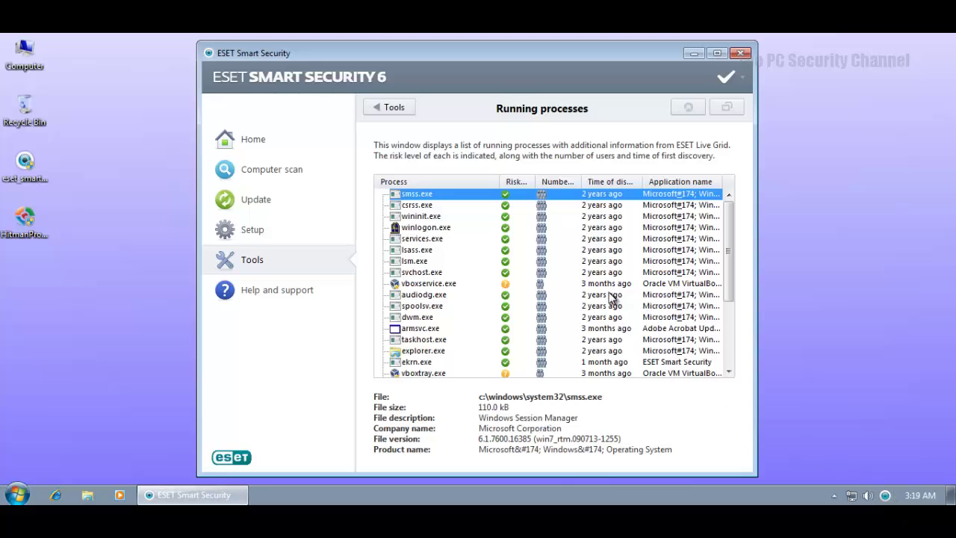
left_click(252, 144)
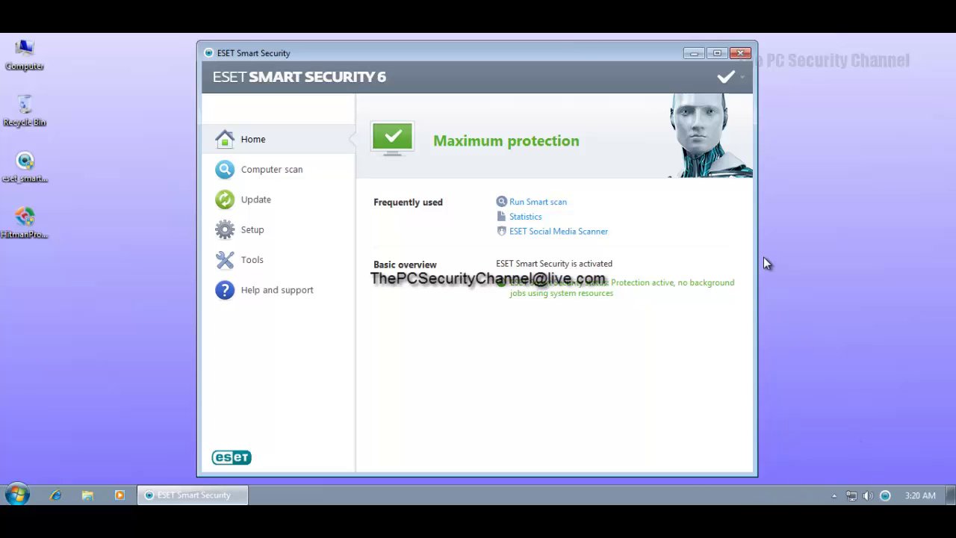
left_click(740, 78)
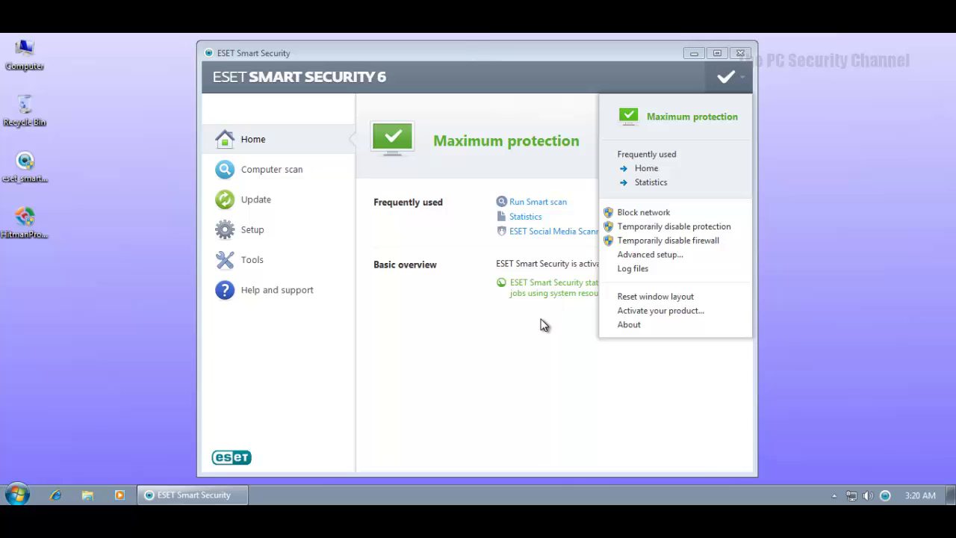
left_click(629, 327)
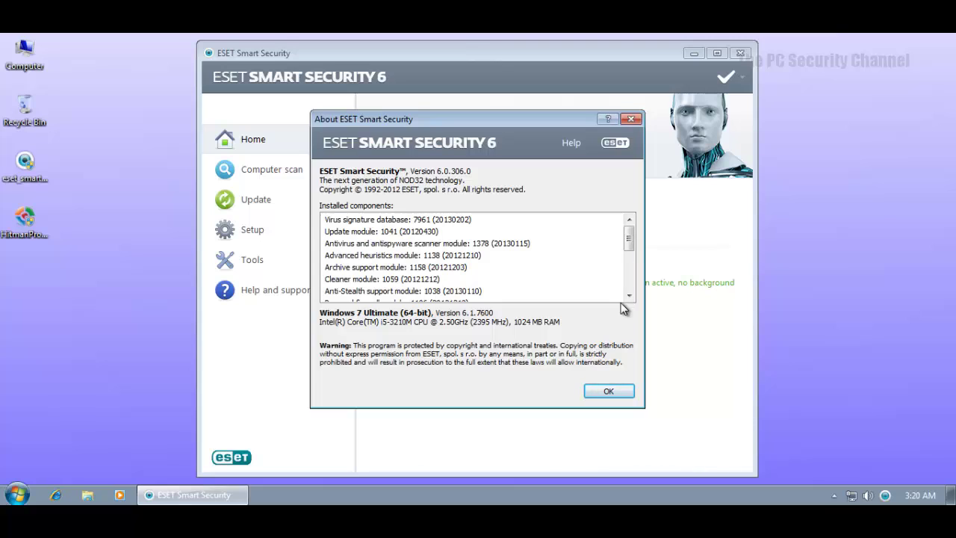
left_click(615, 387)
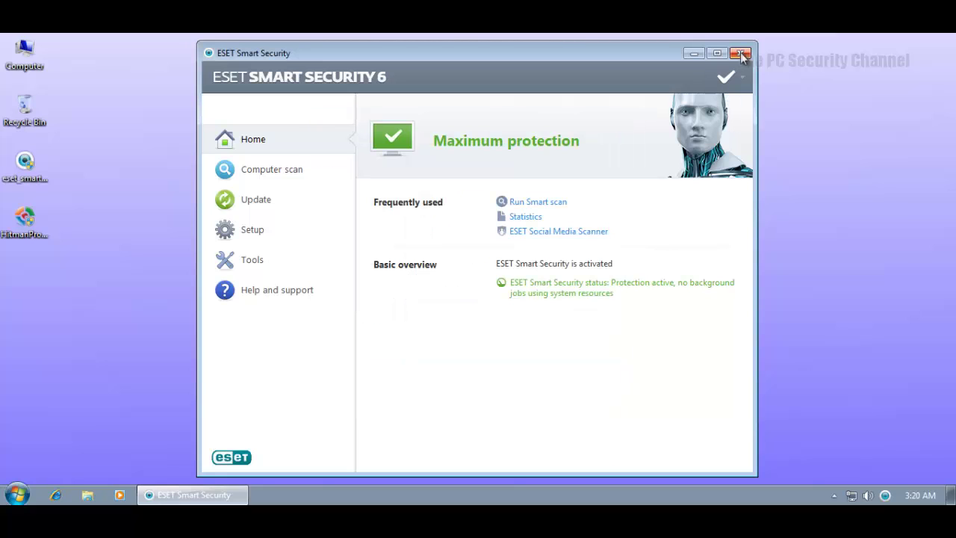